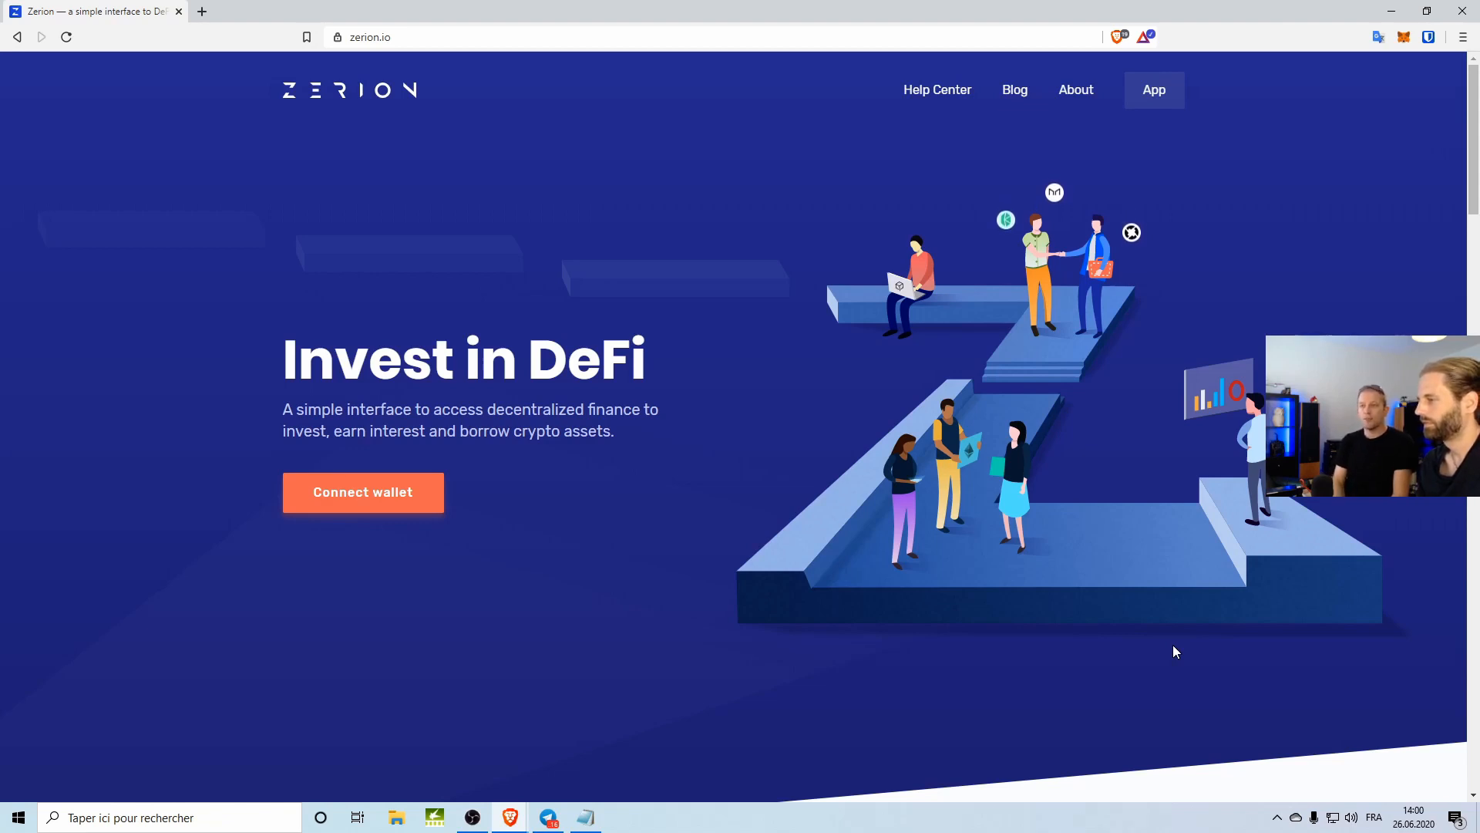
drag(530, 361, 694, 371)
click(694, 372)
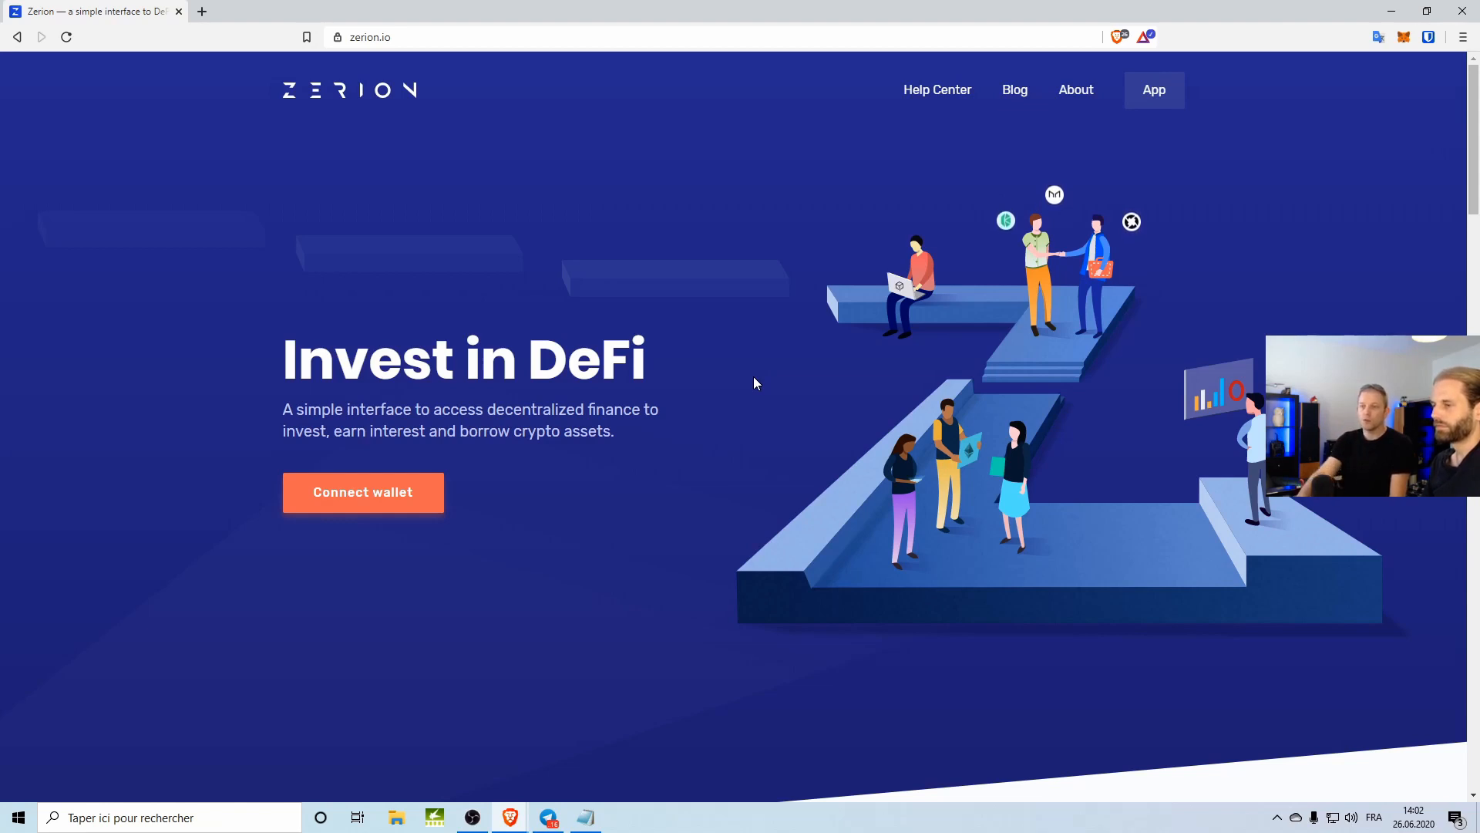
- Log in to Zerion by connecting the MetaMask wallet and approving the connection request for Account 1
click(386, 501)
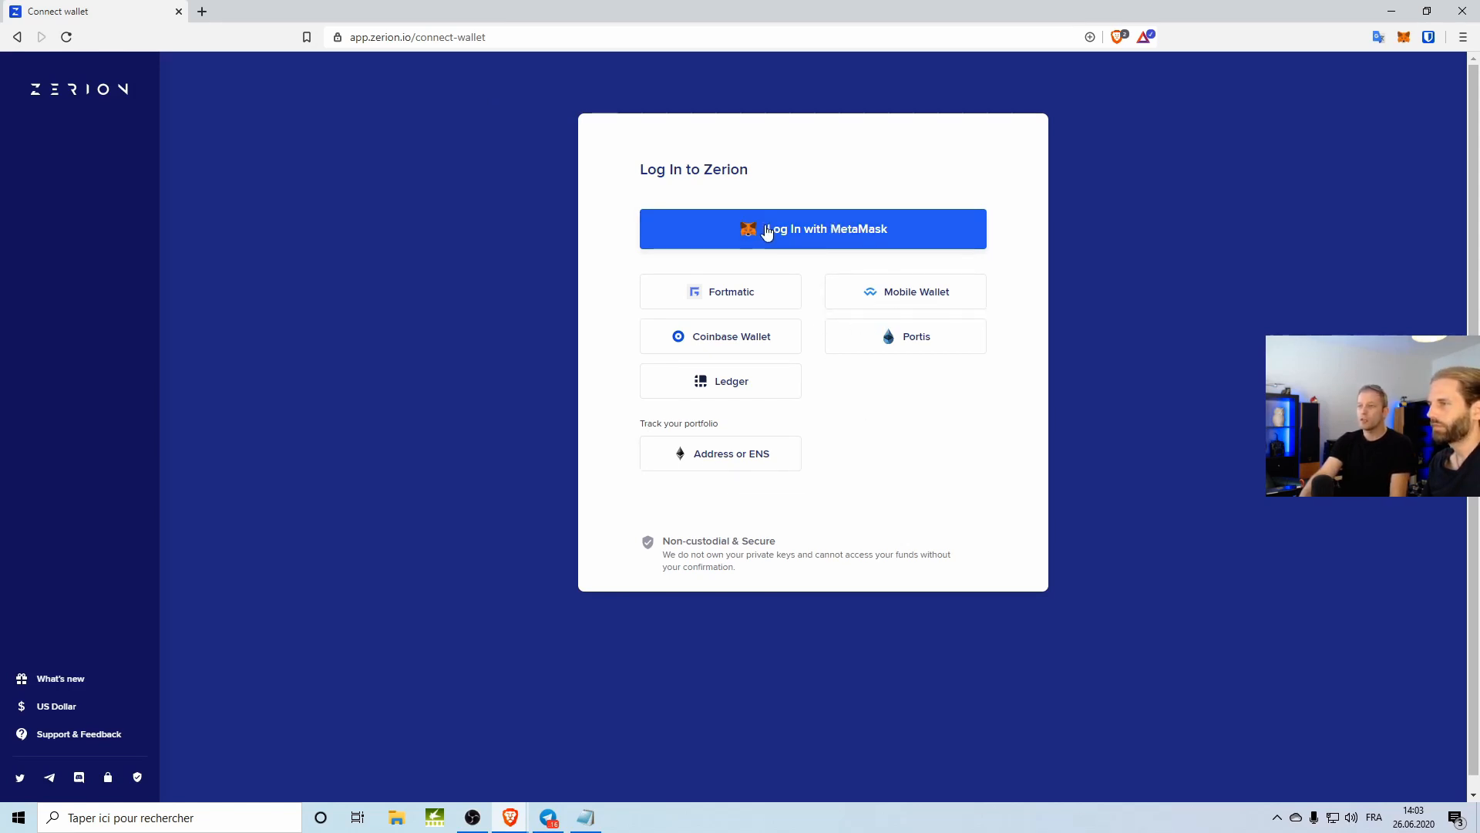
click(800, 228)
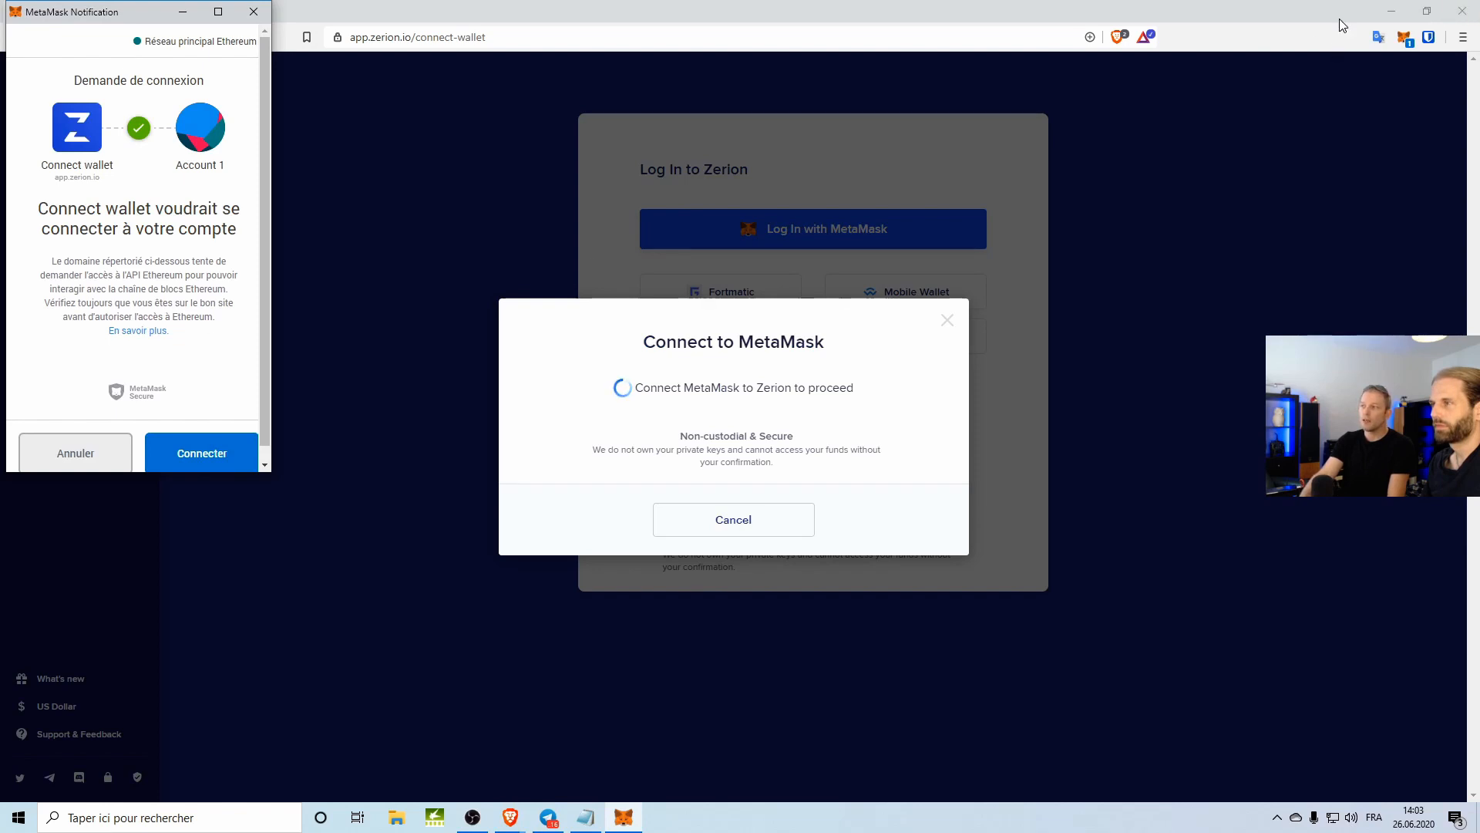
click(237, 456)
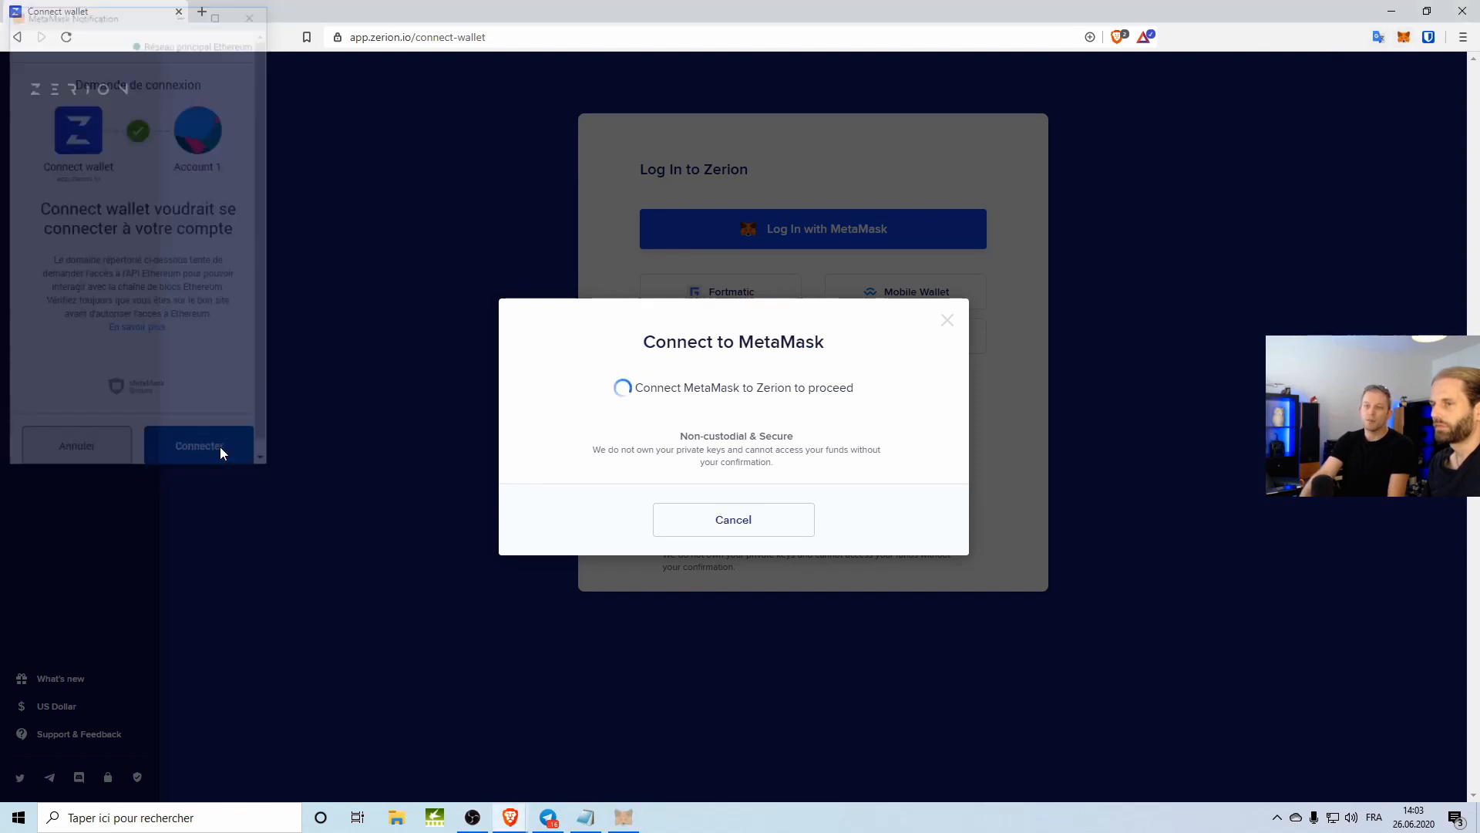
click(768, 538)
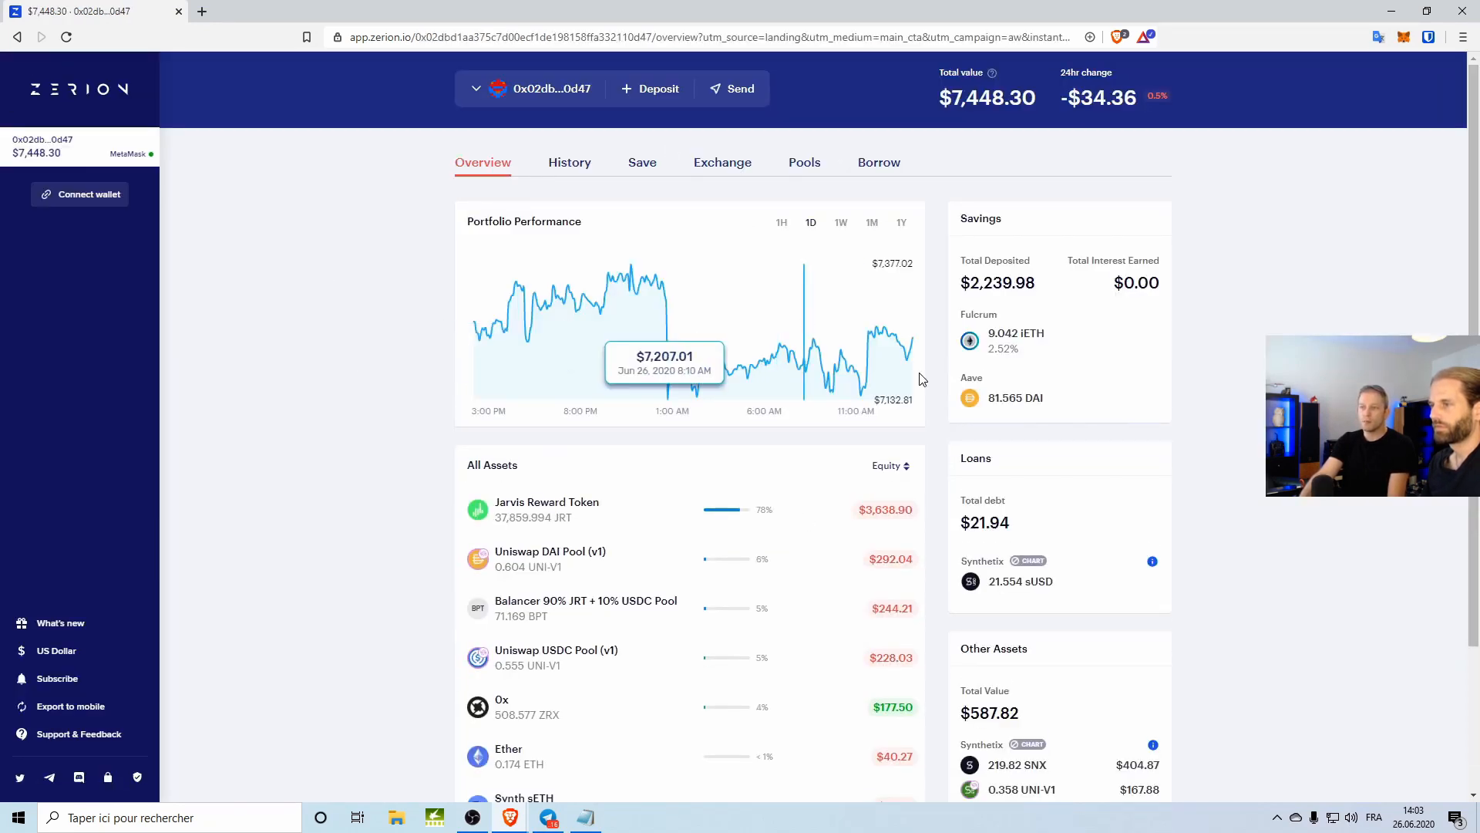
- Expand the All Assets list on the portfolio overview to show every asset and look through it
scroll(800, 485, down, 3)
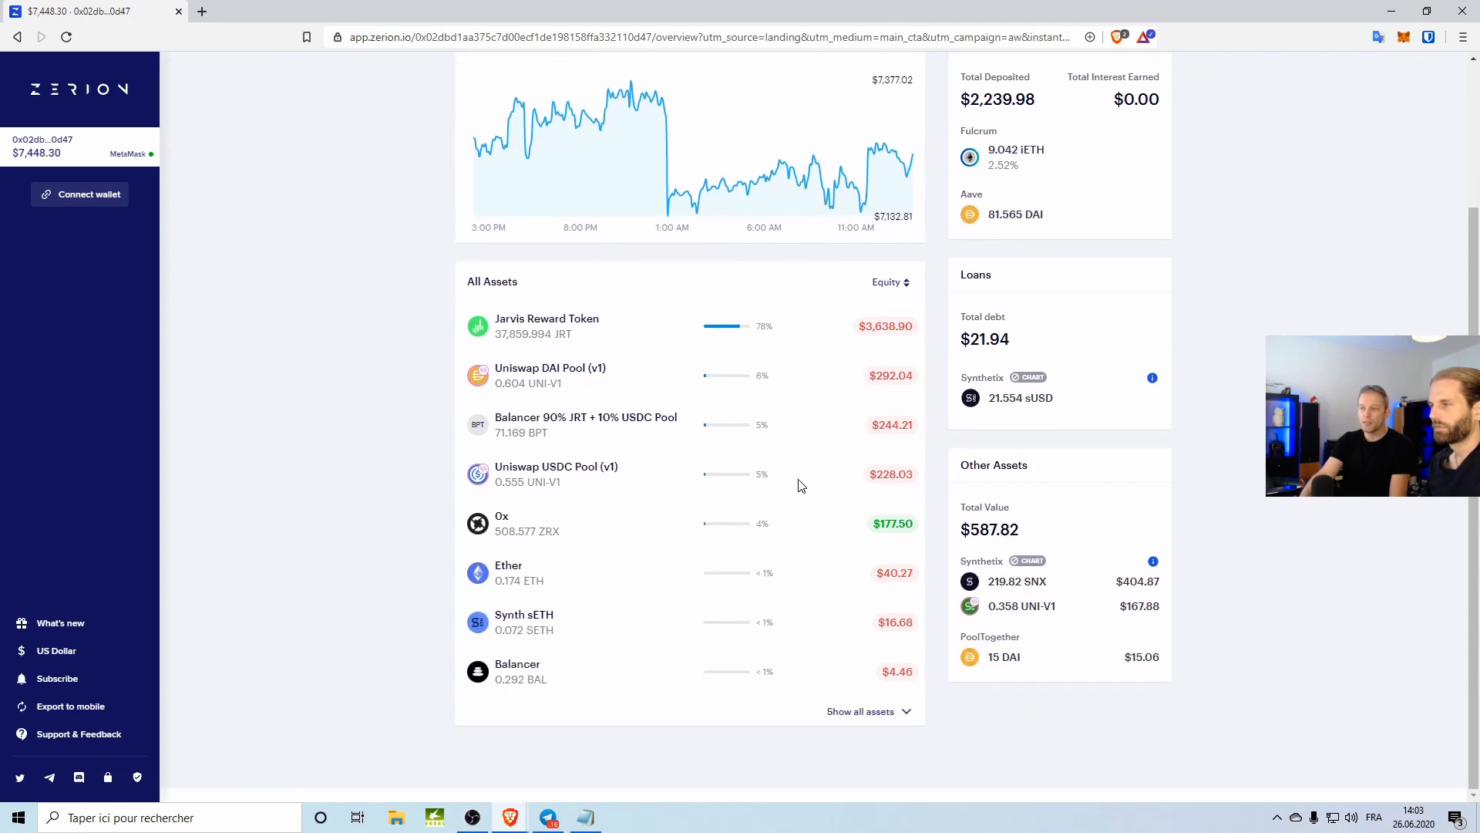
click(856, 713)
scroll(809, 455, down, 3)
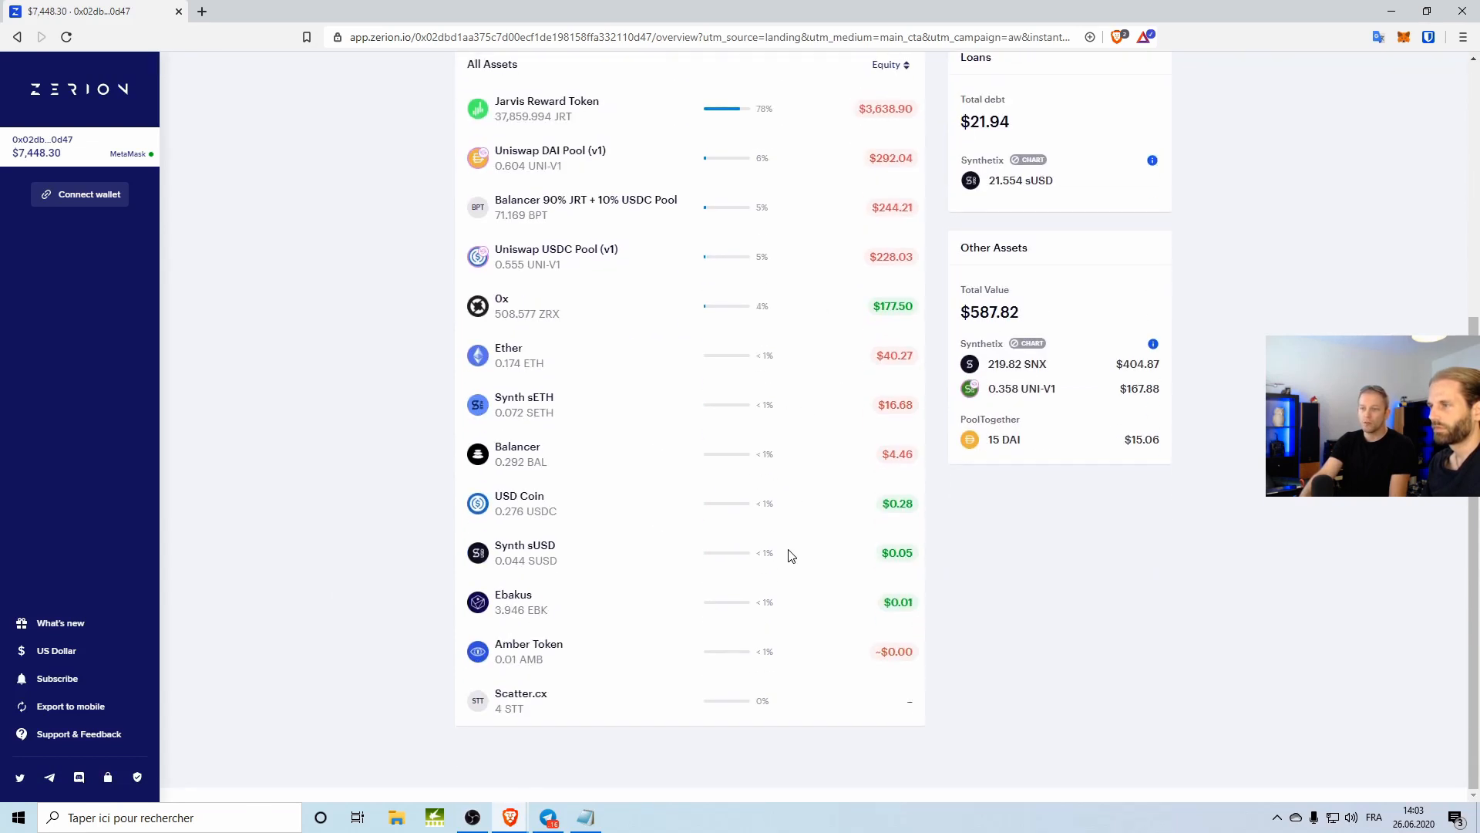
scroll(787, 555, up, 5)
- Switch the All Assets list from equity to Last Price and review the price of each asset
click(890, 467)
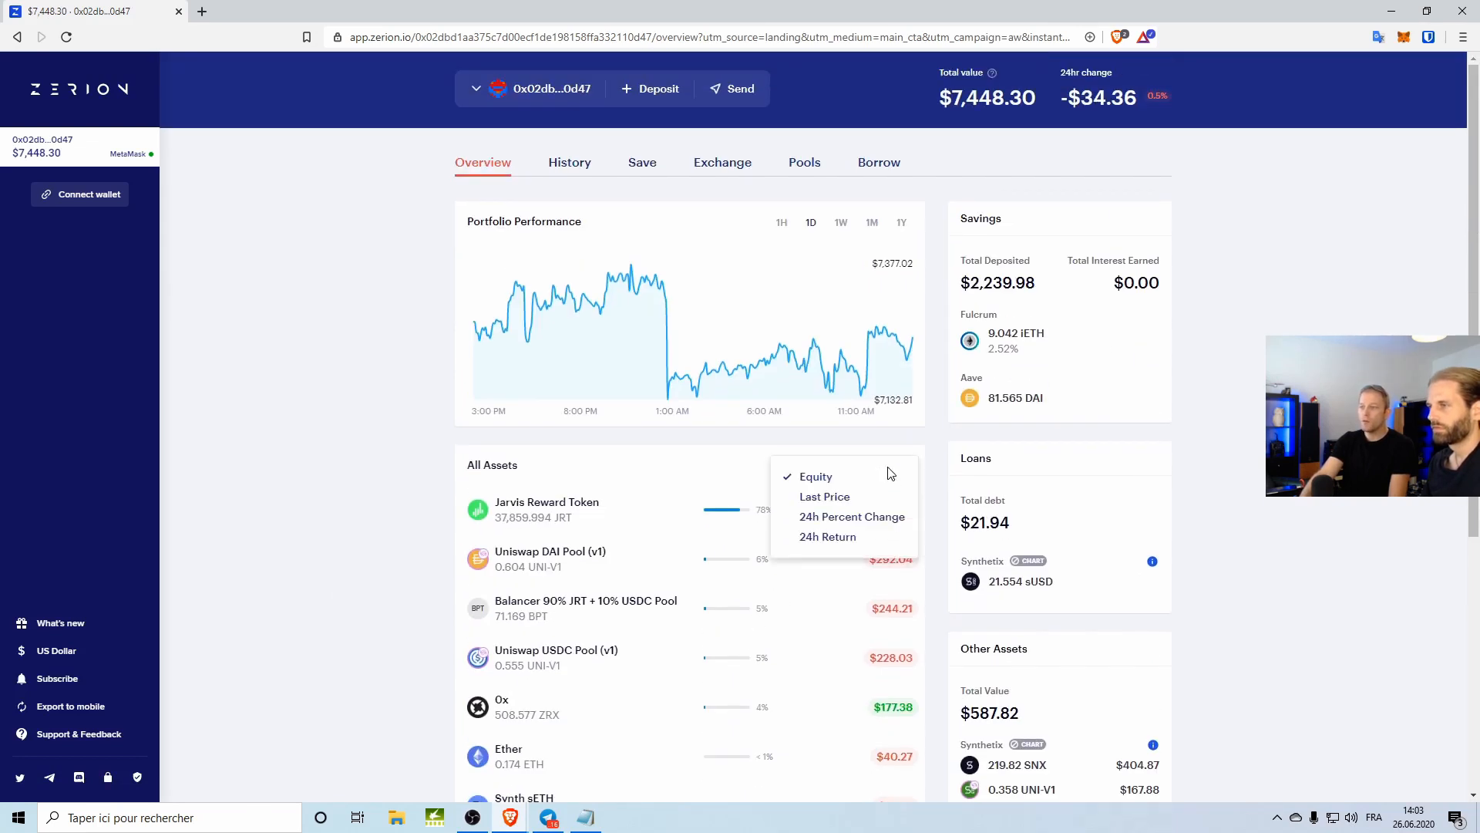
click(811, 497)
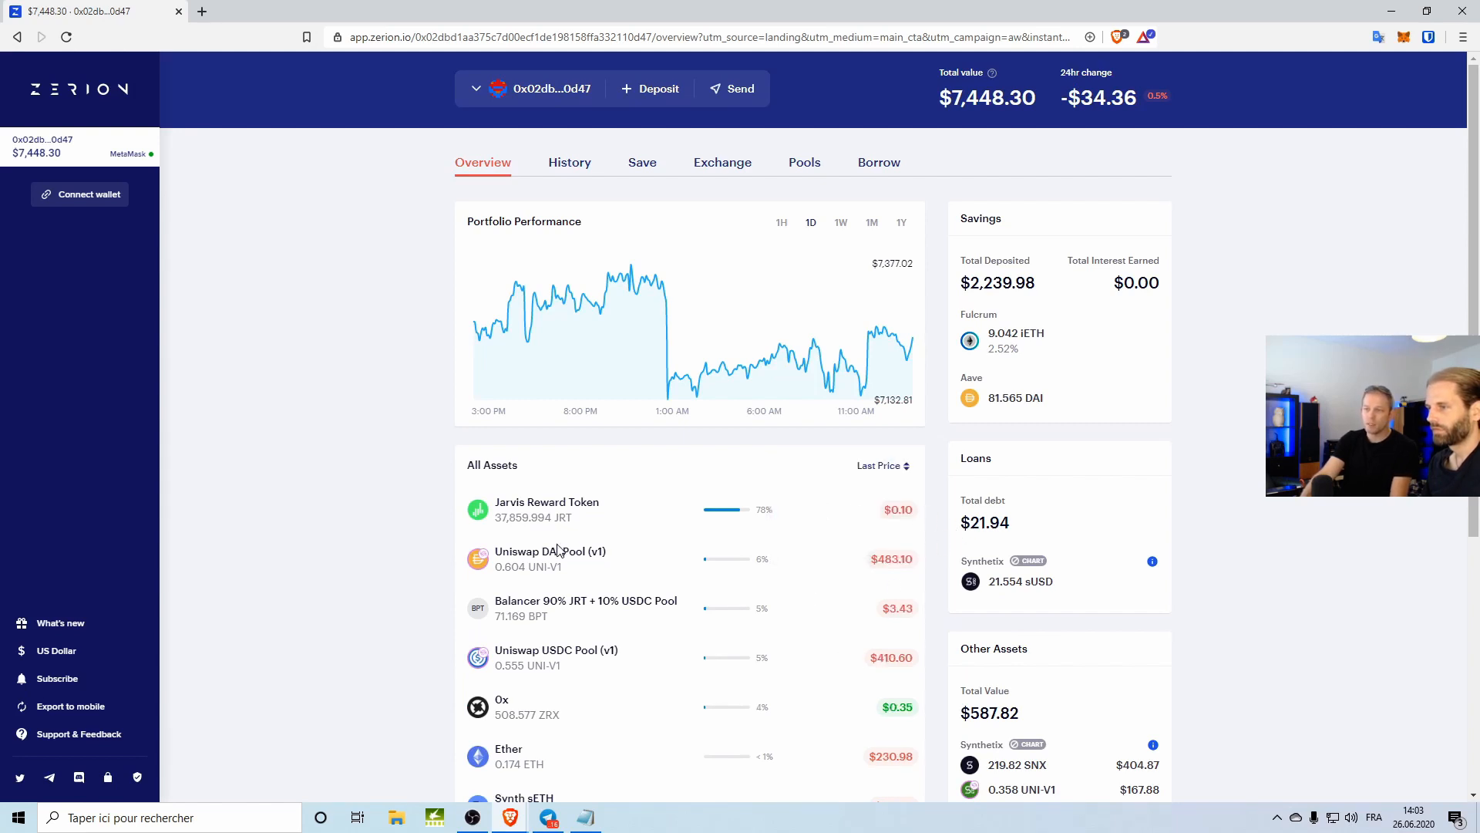
scroll(827, 609, down, 2)
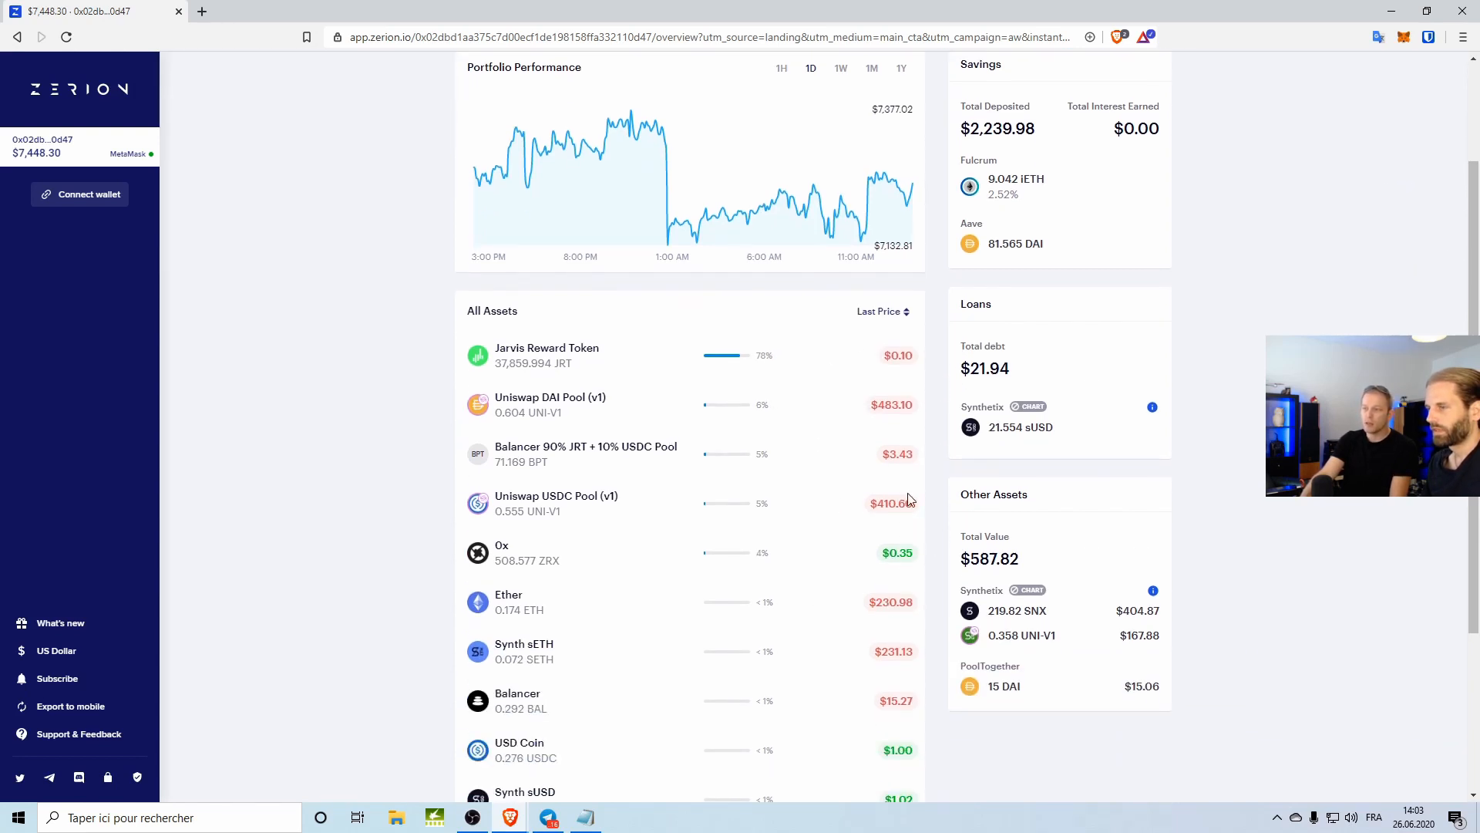
scroll(908, 499, down, 2)
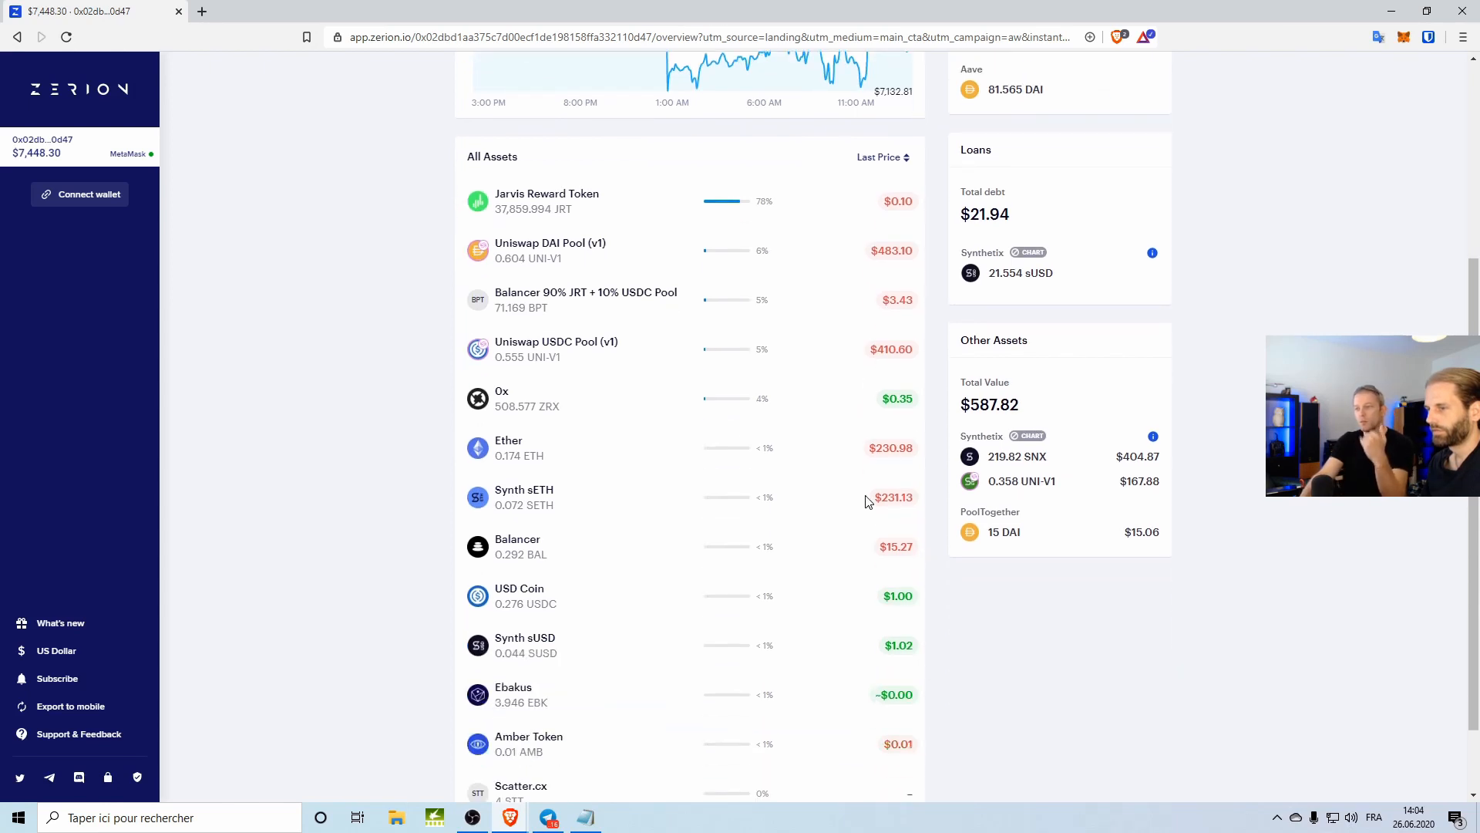
- Set the Portfolio Performance chart to the one-month range
scroll(865, 532, up, 3)
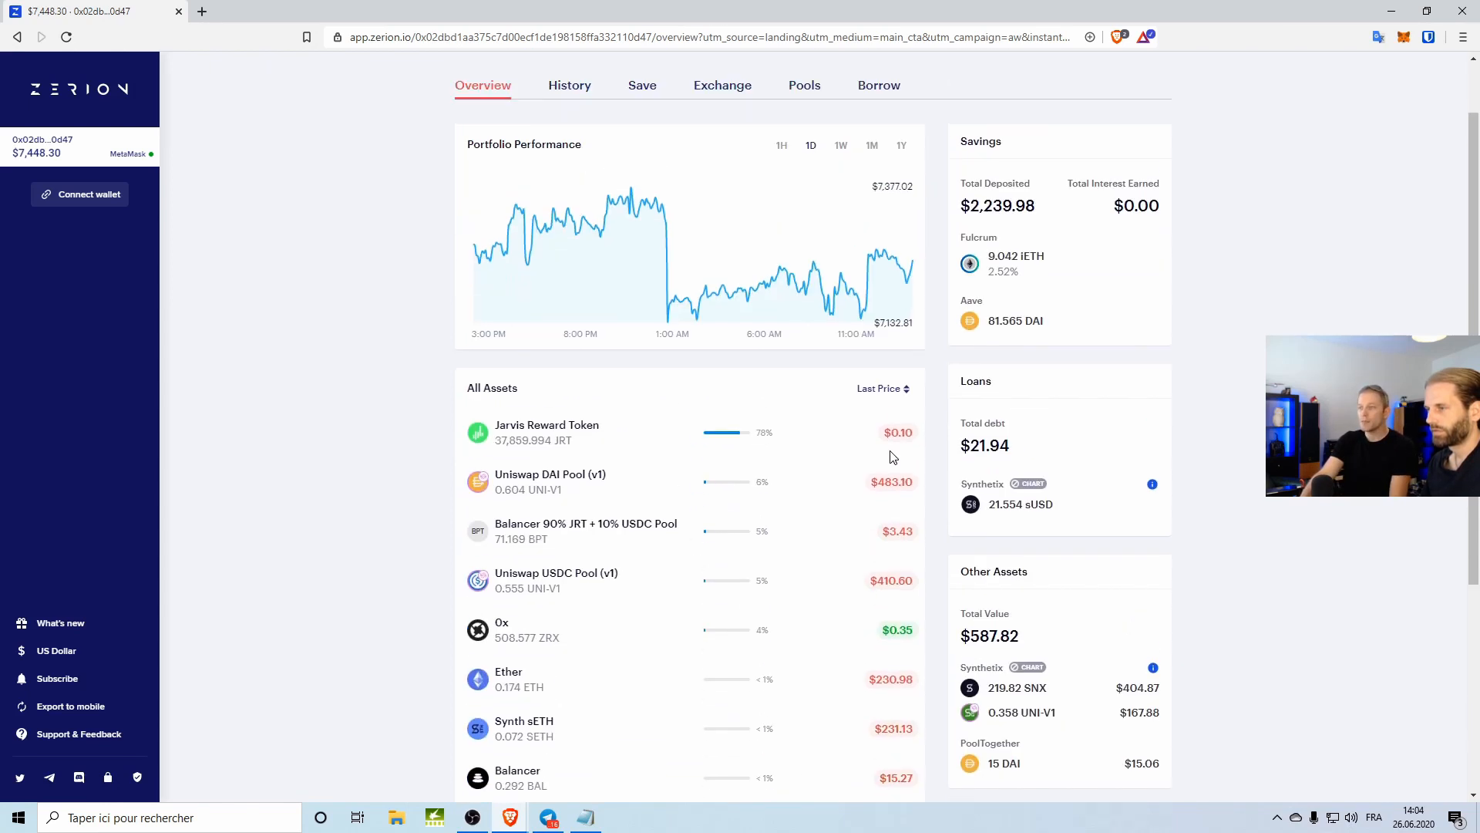
click(840, 146)
click(868, 149)
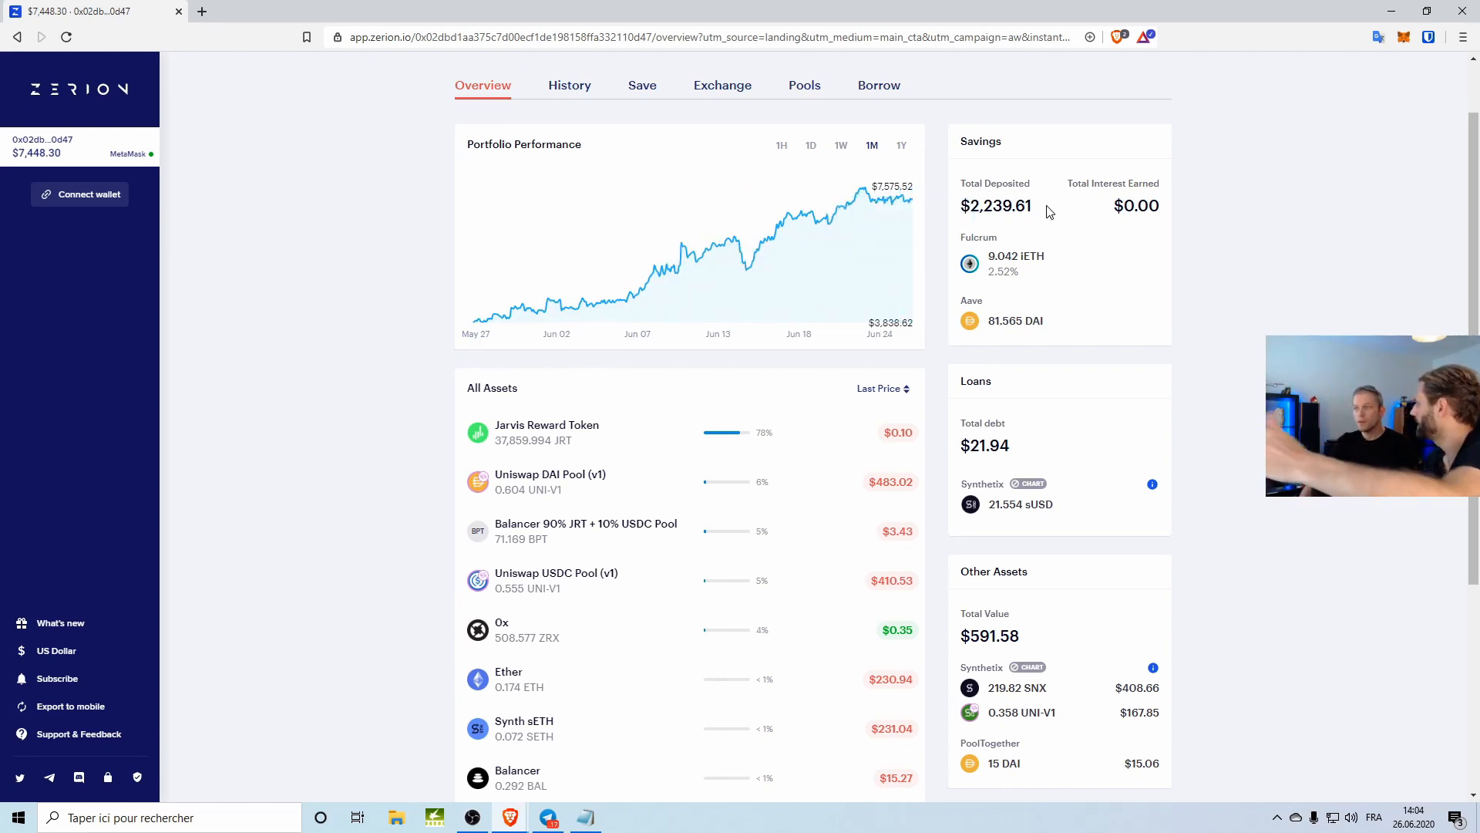
- Highlight the Total Deposited amount in the Savings section to examine it
drag(1035, 209, 972, 203)
click(949, 198)
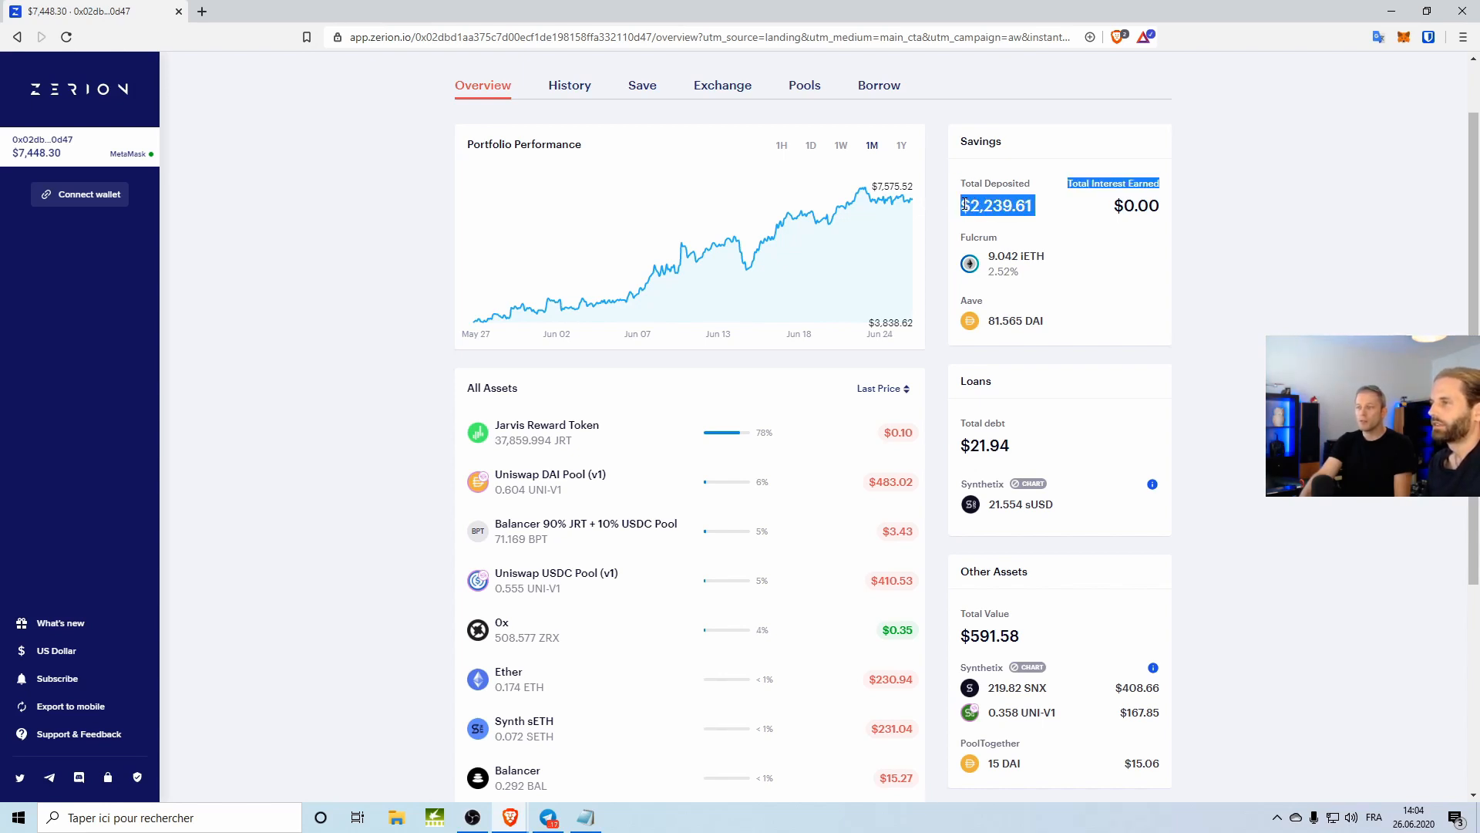
click(1006, 221)
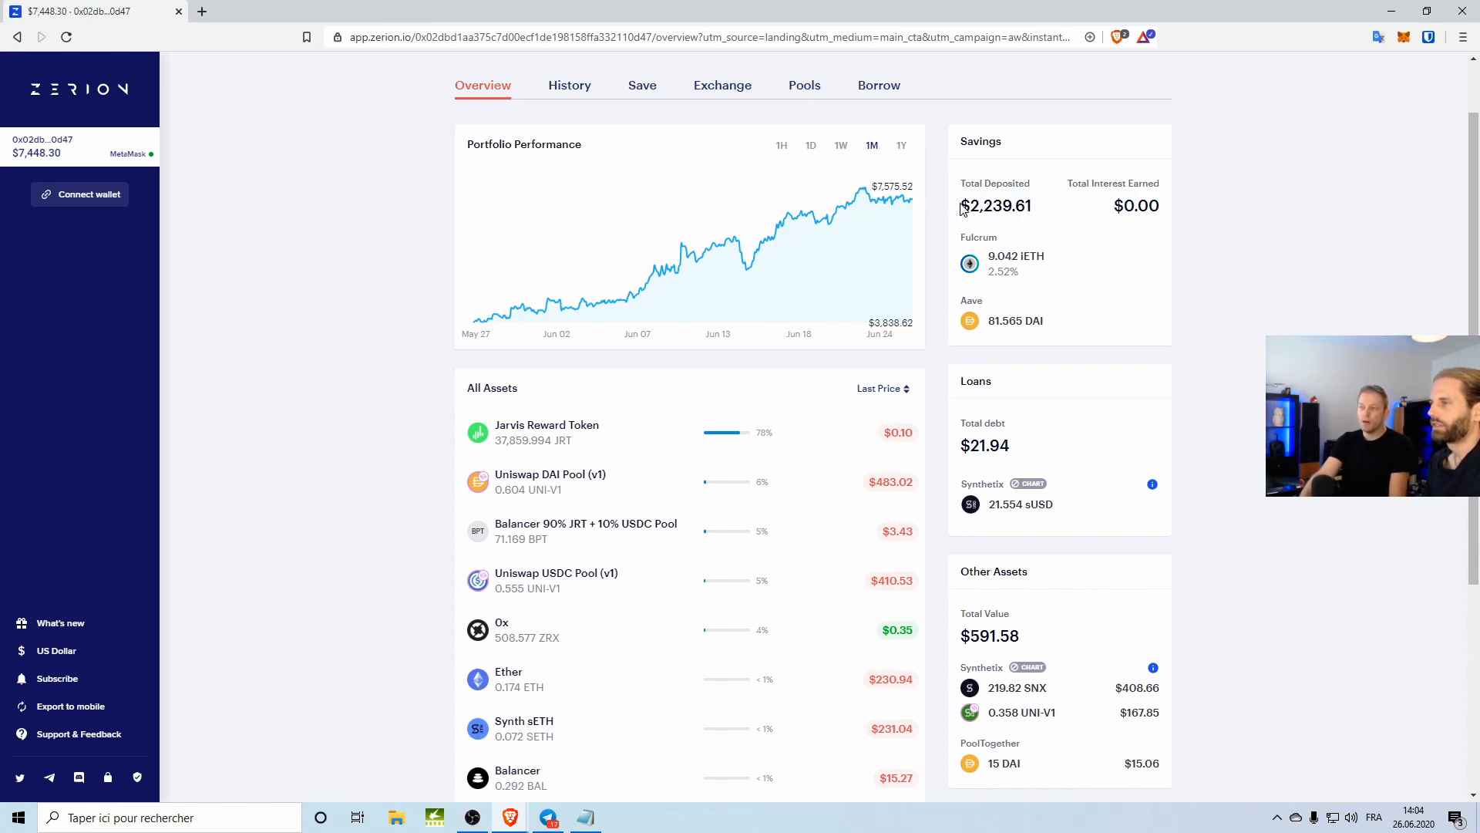
drag(1035, 208, 992, 205)
click(1017, 218)
click(1002, 220)
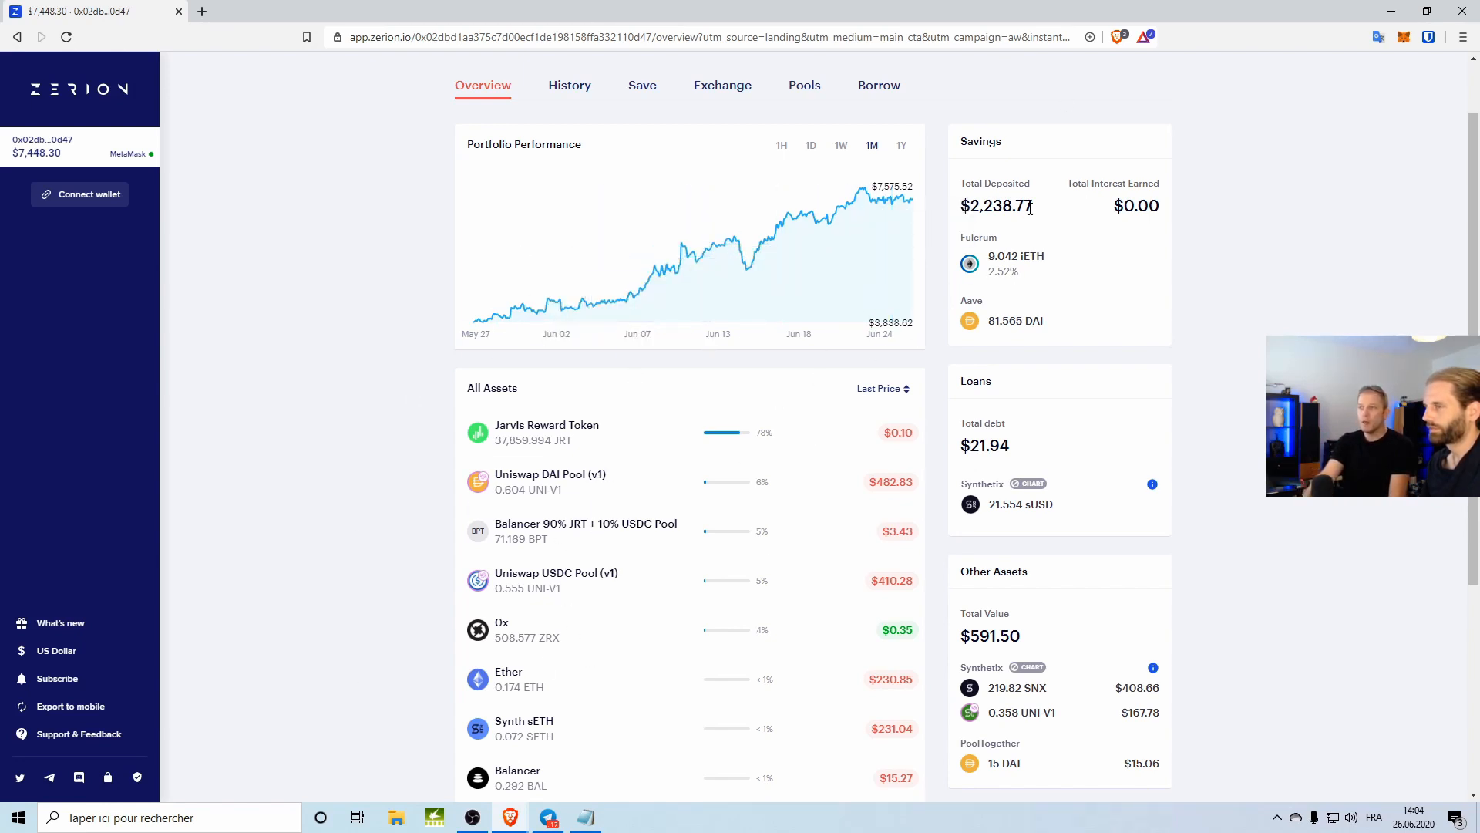
drag(1030, 209, 972, 202)
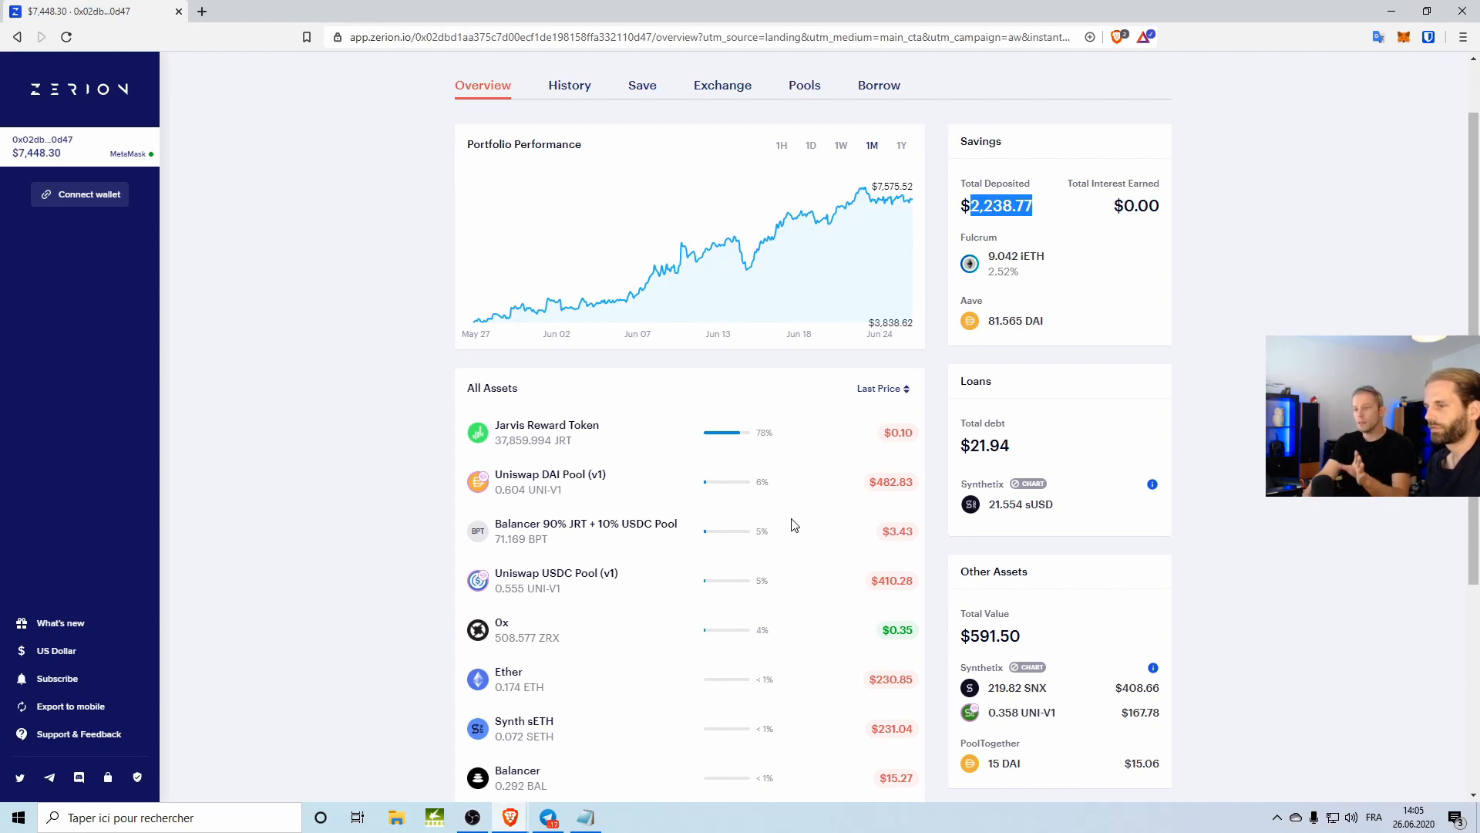
- Open the wallet's transaction history and expand the June 18, 2020 trade to examine its sent and received assets and fee
scroll(794, 577, down, 3)
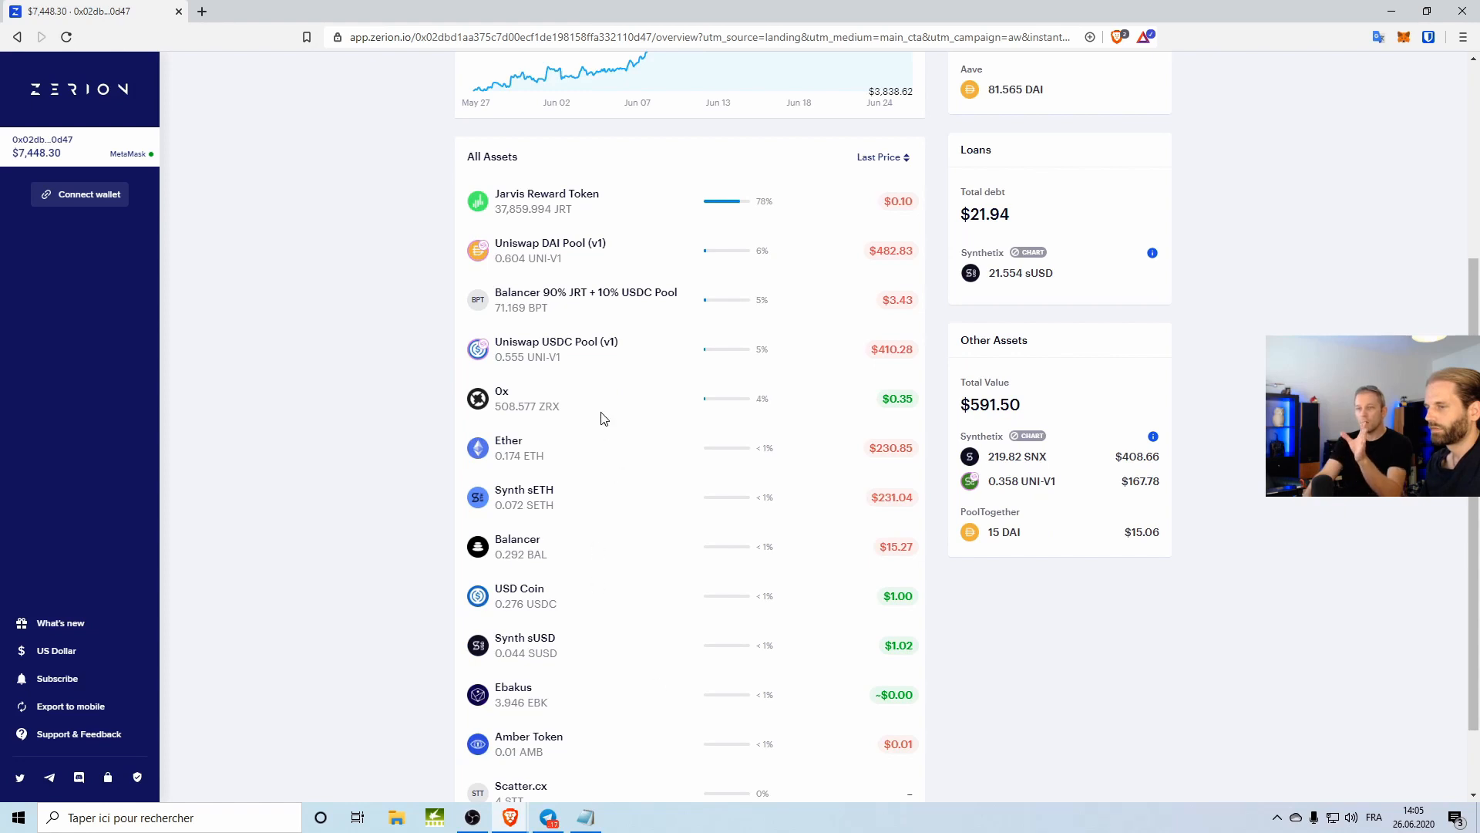
scroll(597, 390, down, 2)
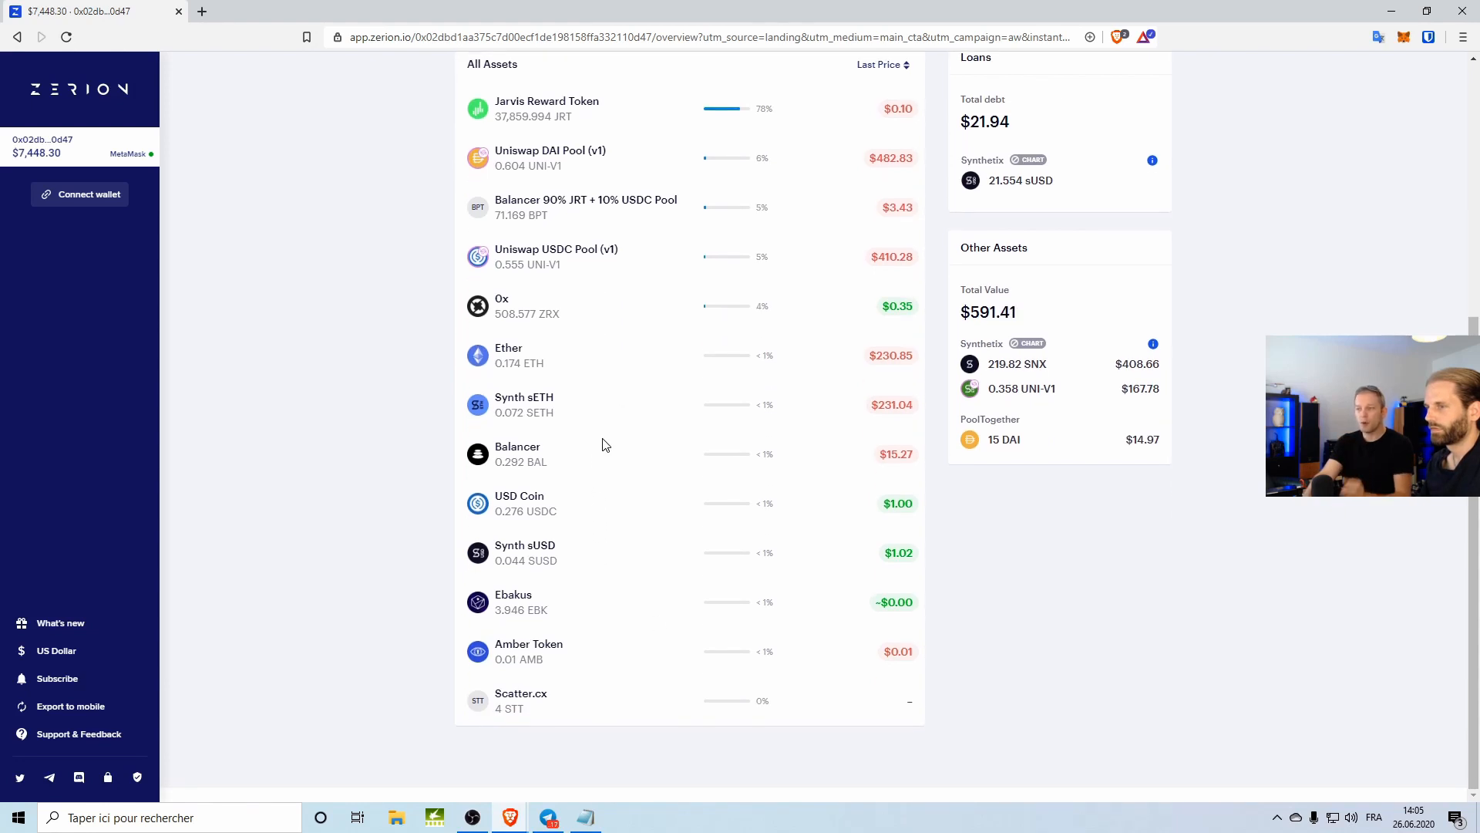
scroll(604, 445, up, 5)
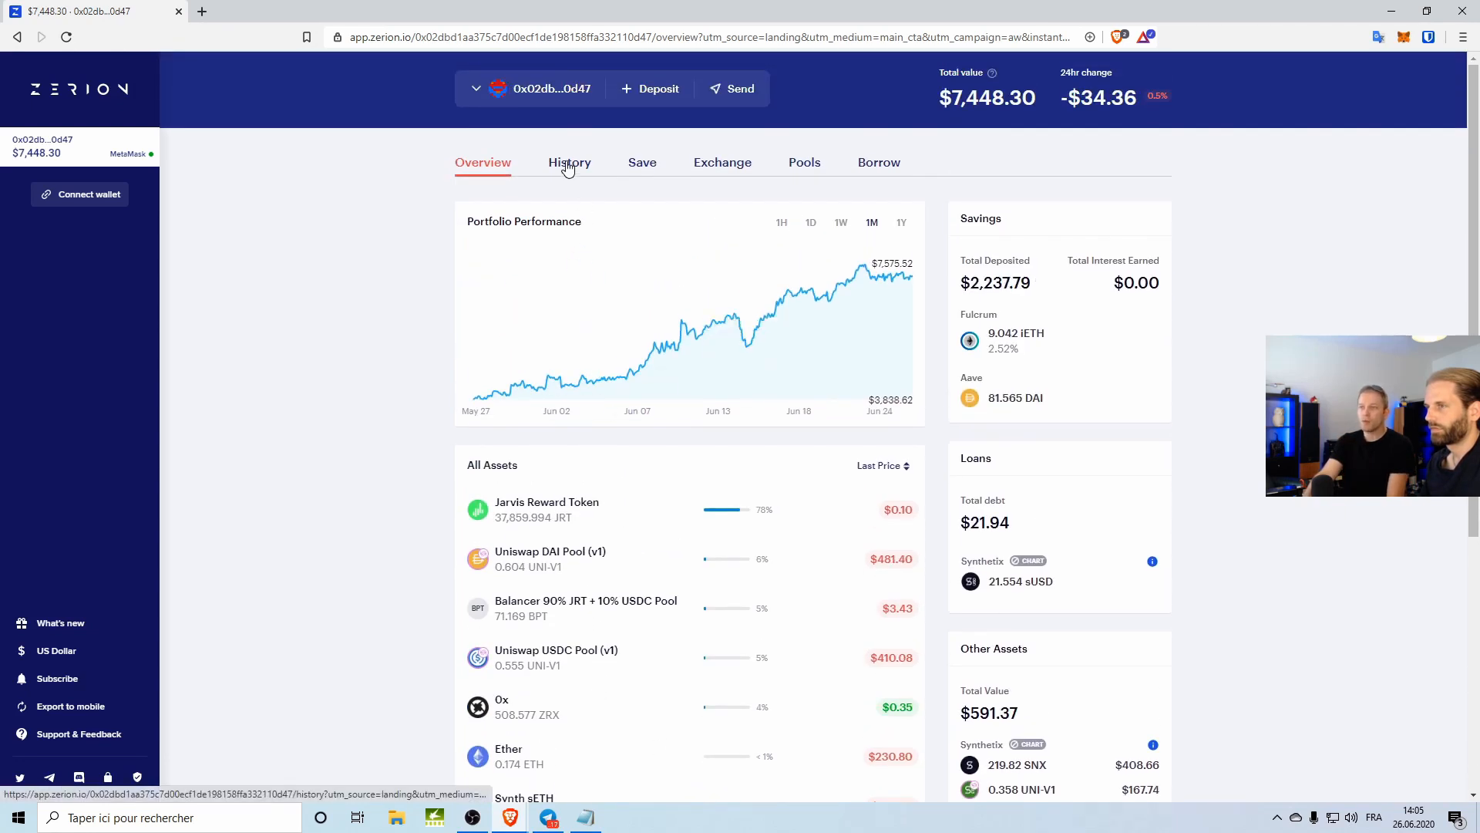
click(567, 163)
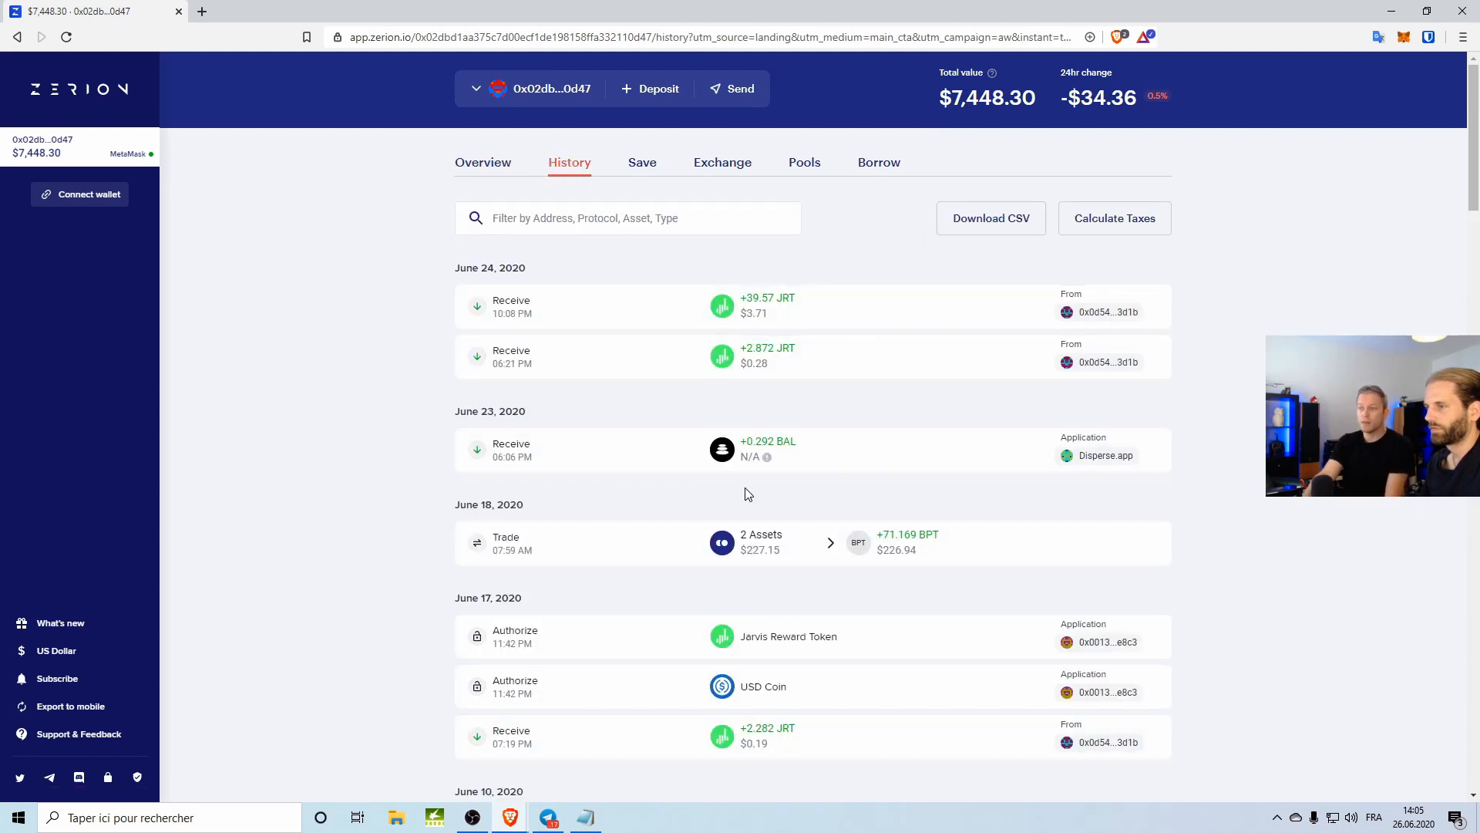
click(806, 557)
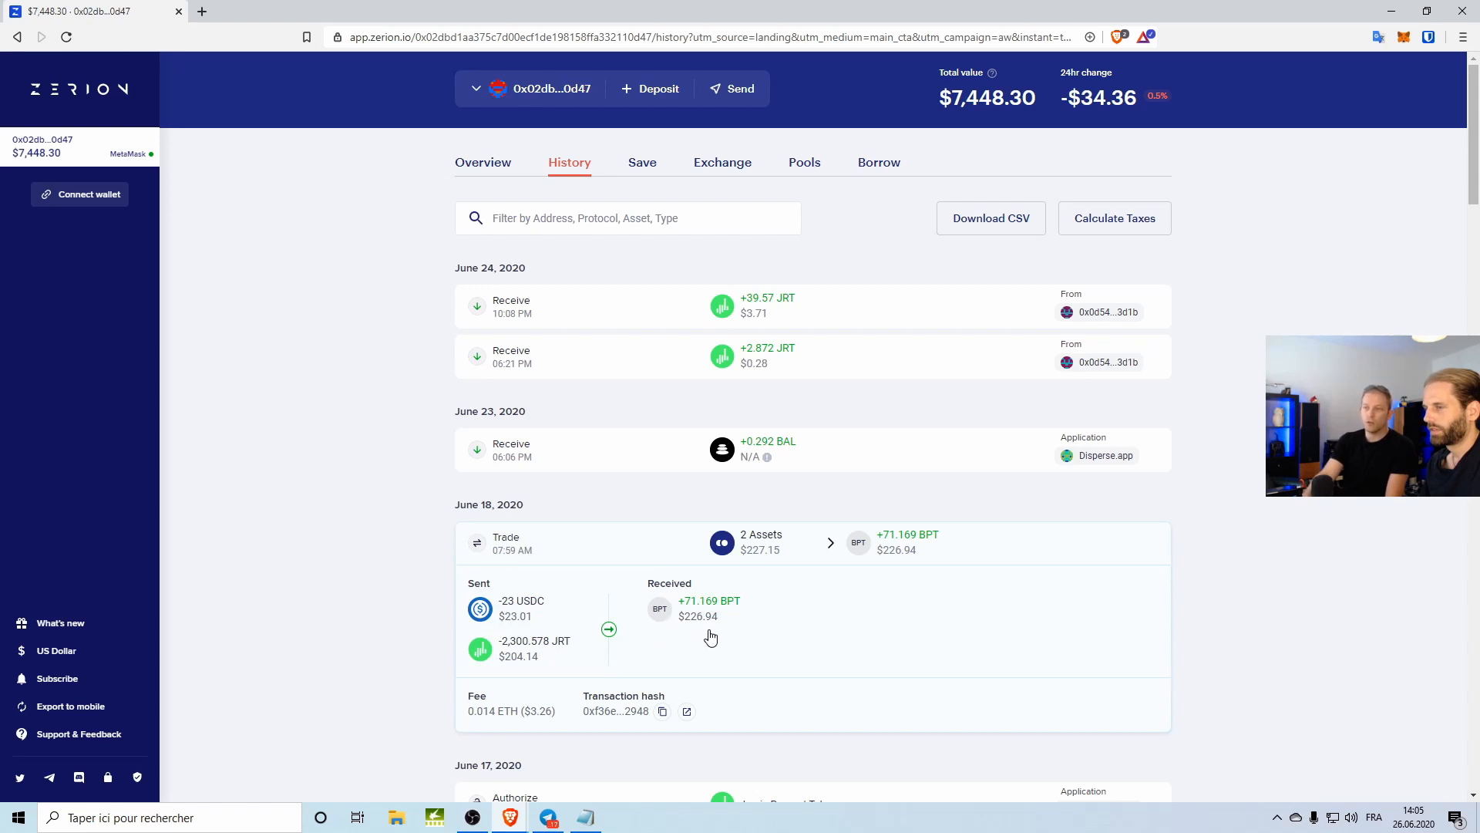
scroll(705, 632, down, 2)
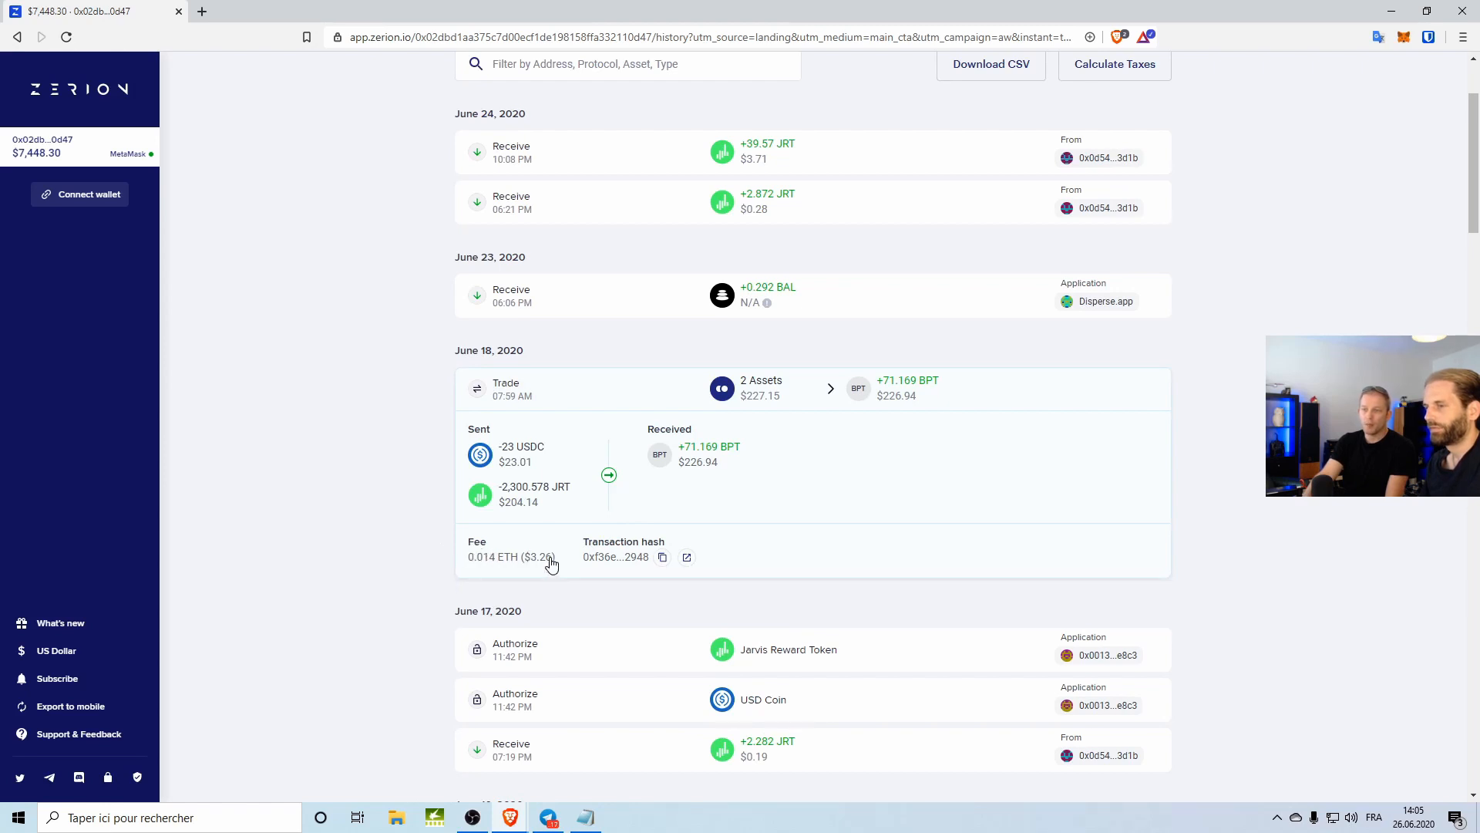
drag(552, 558, 519, 544)
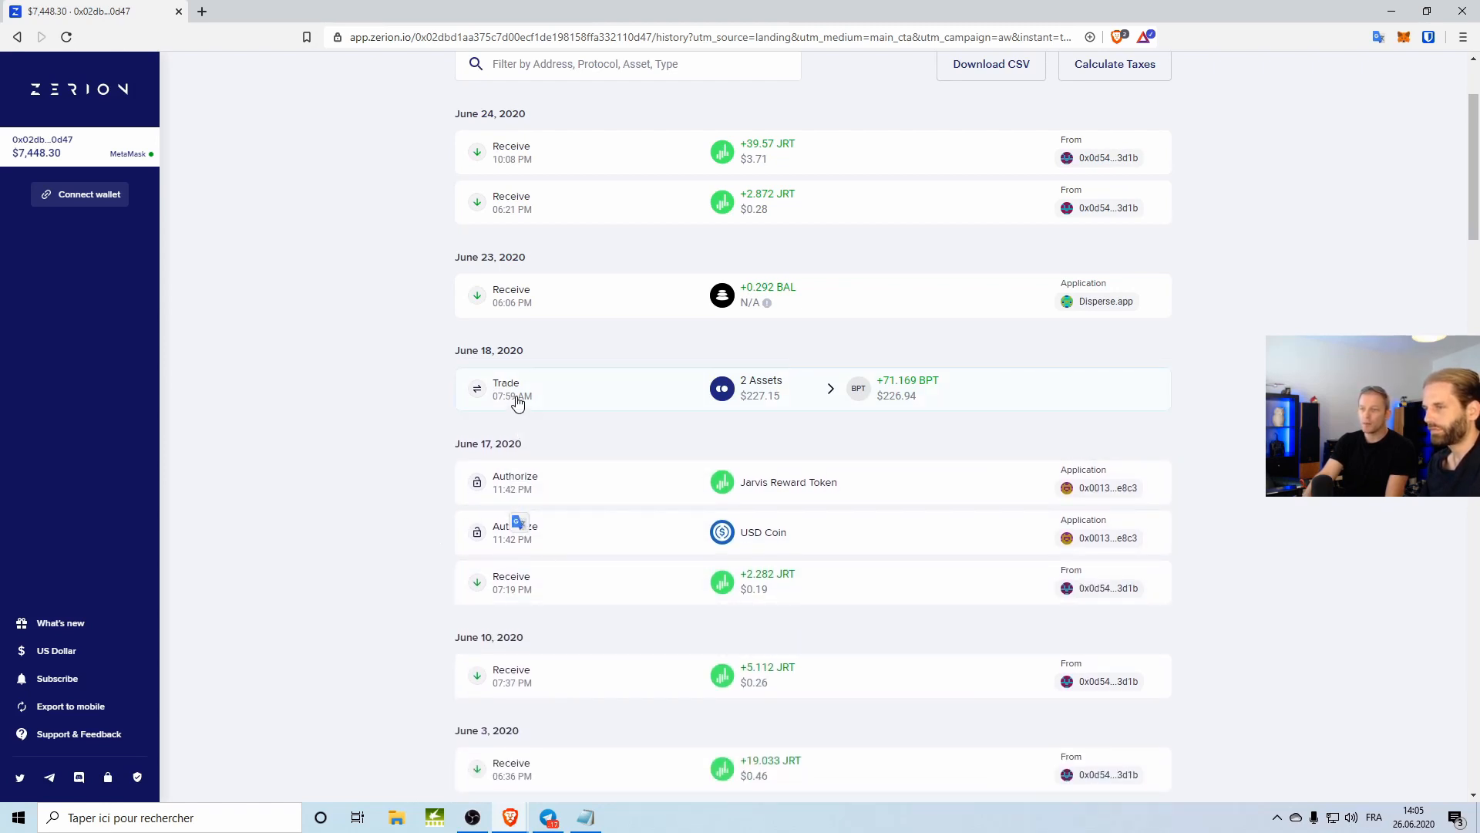
click(517, 402)
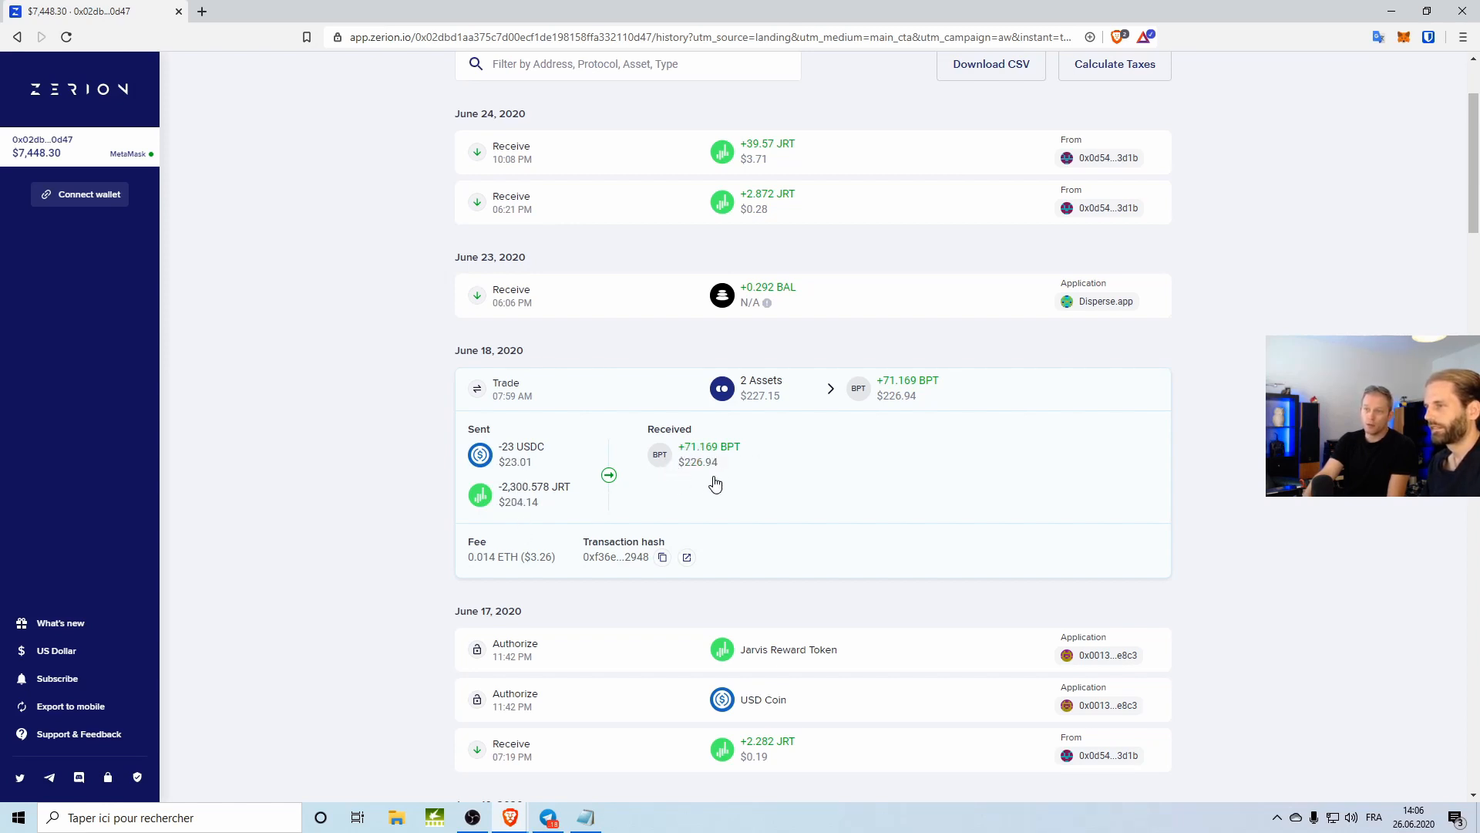
- View the June 18 trade's transaction details on Etherscan, including transferred tokens and fee, and return to the Zerion history
click(687, 563)
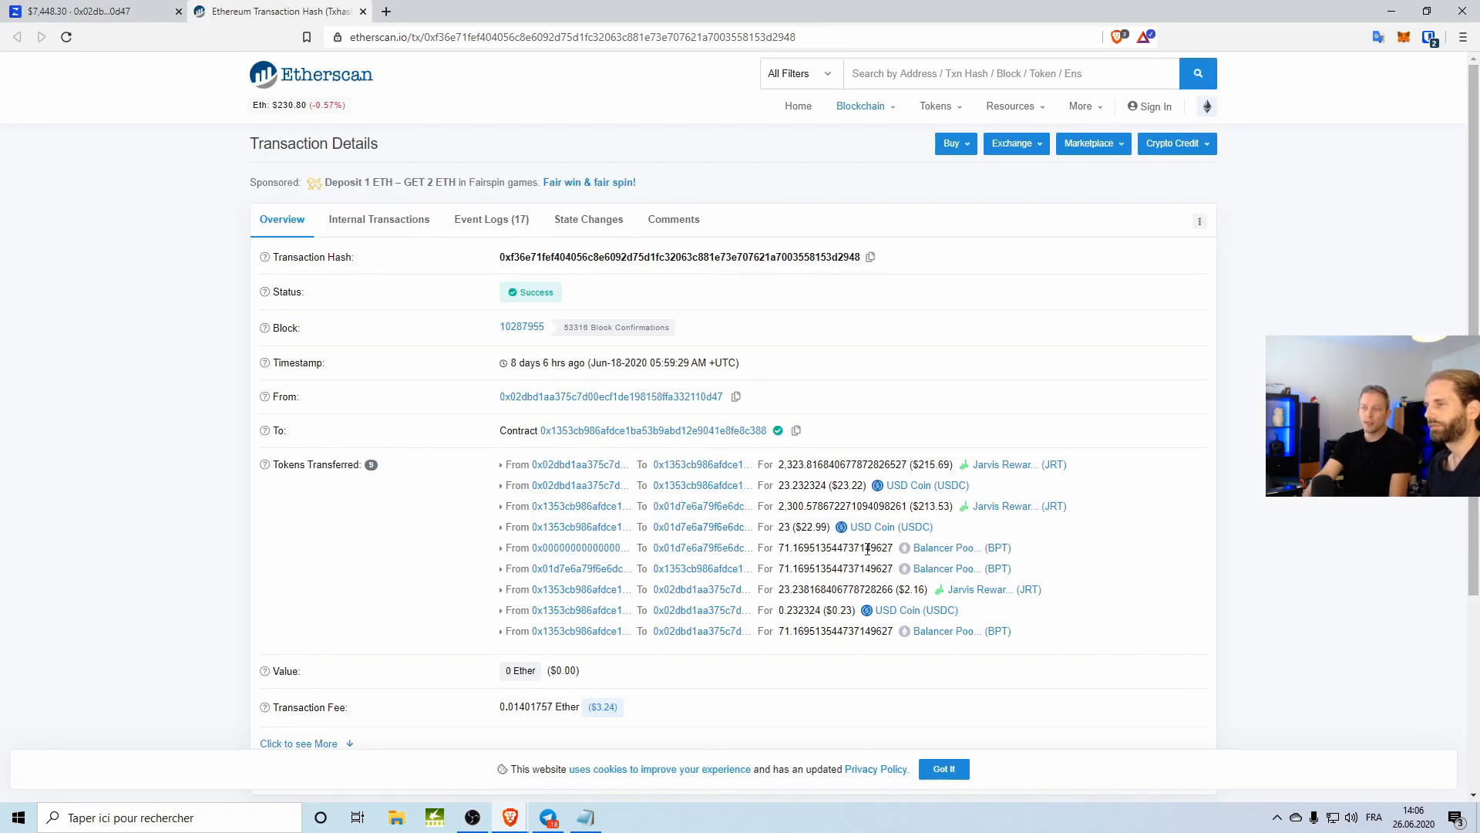
scroll(868, 549, down, 2)
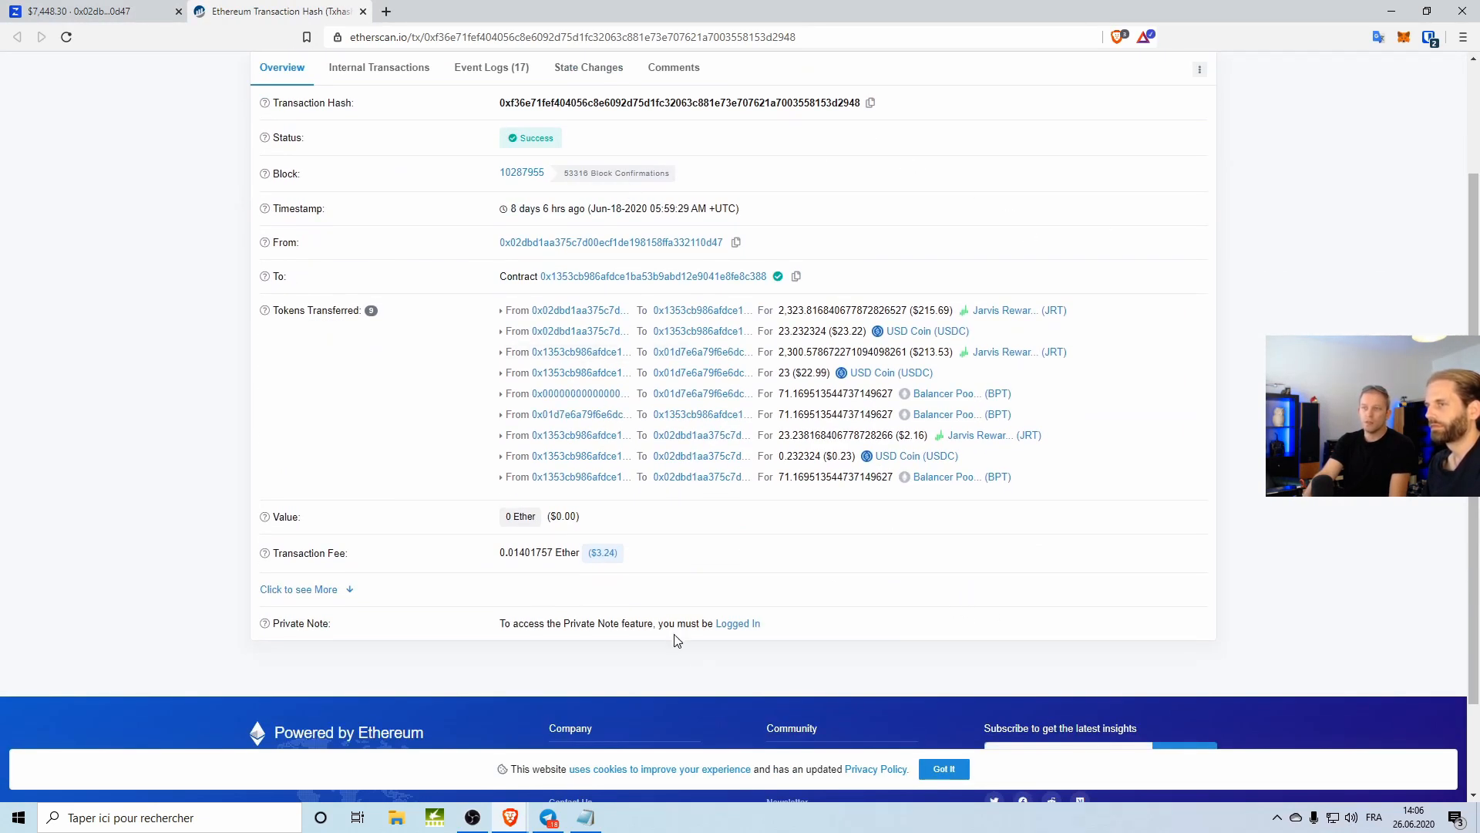
scroll(656, 524, up, 2)
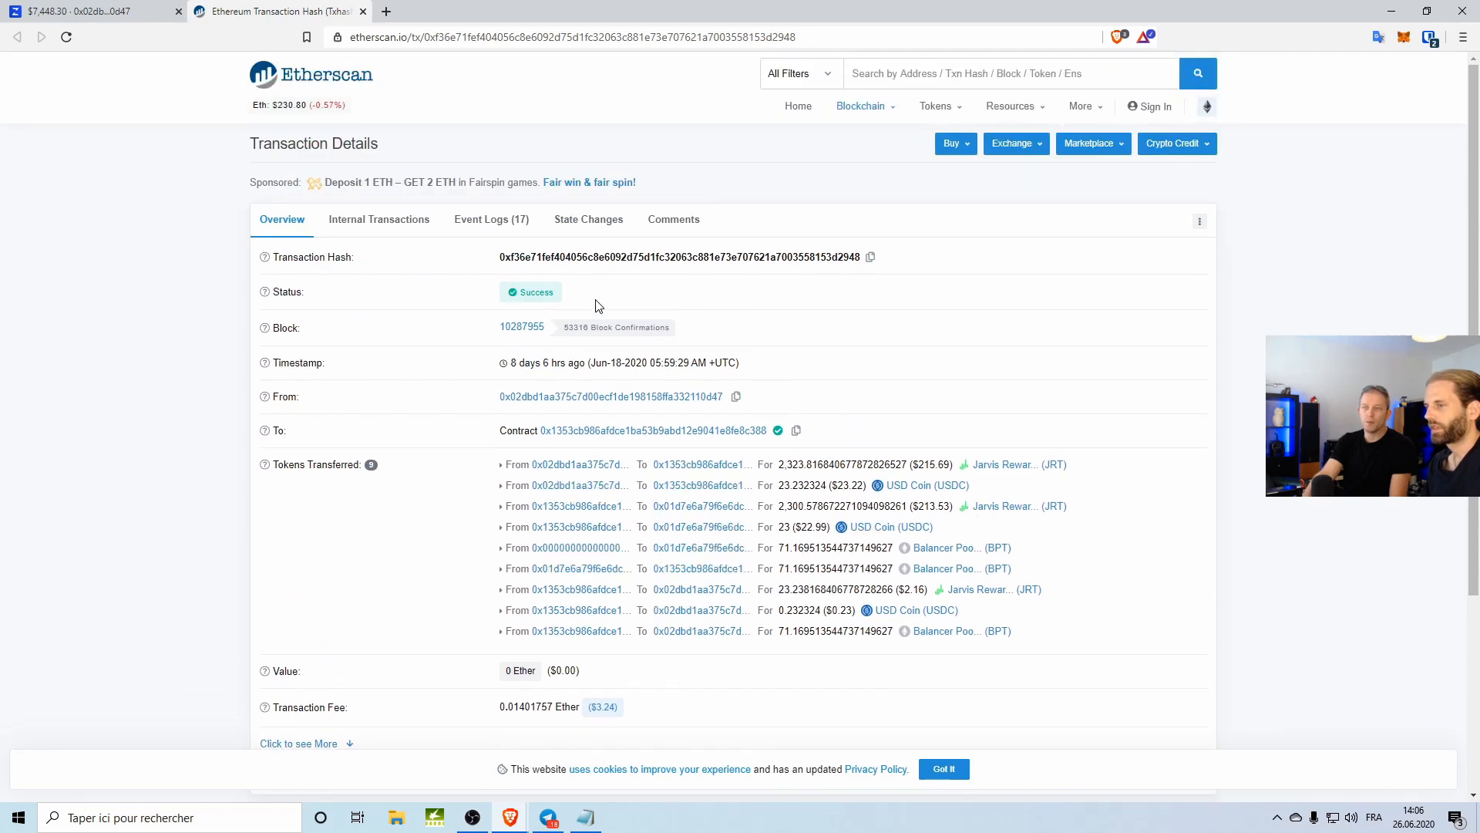
click(362, 11)
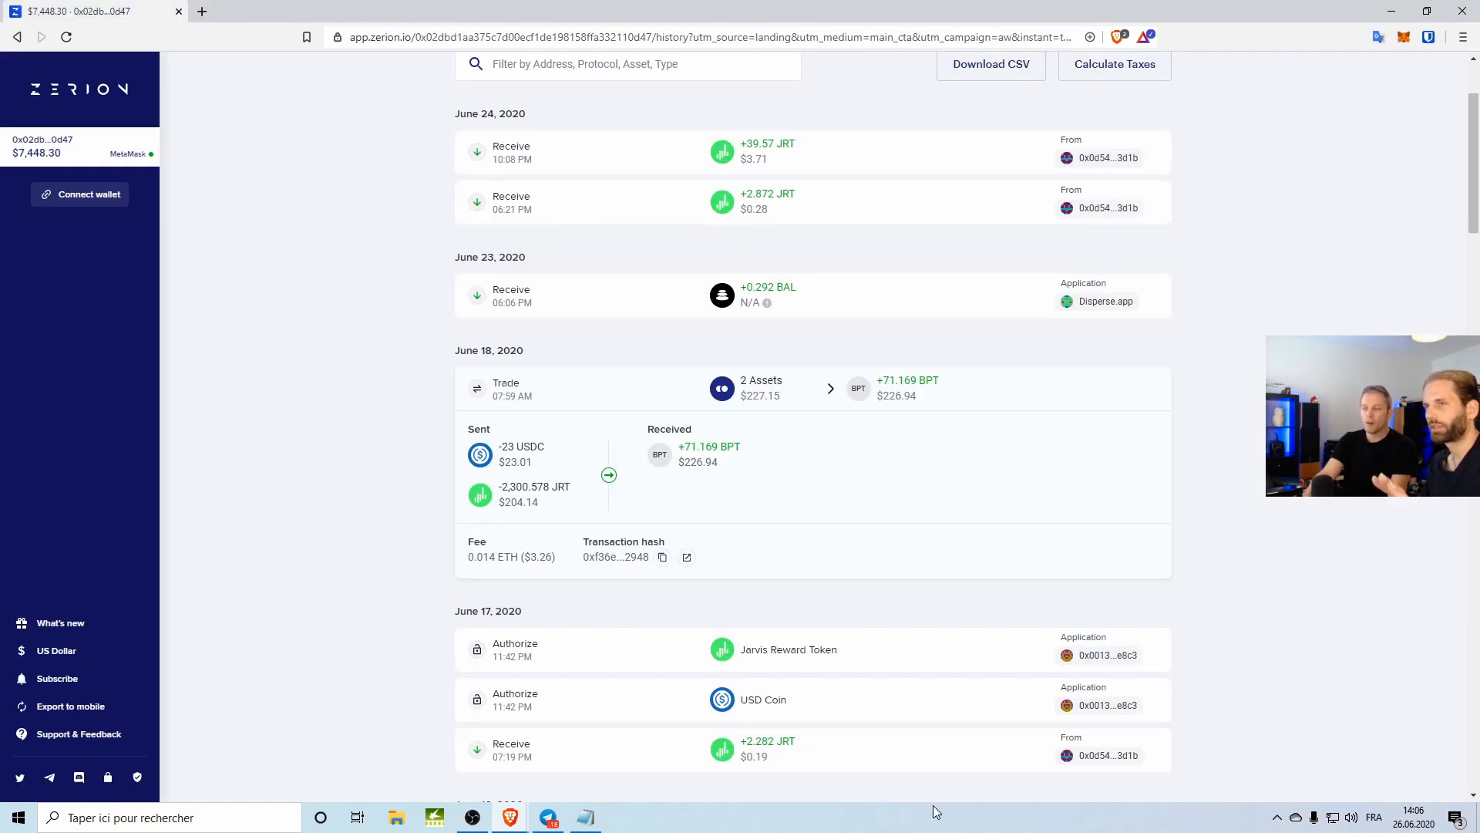
- Browse the older transactions and expand the April 23, 2020 Uniswap Add Liquidity entry and the SAI to USDC trade
scroll(843, 704, down, 3)
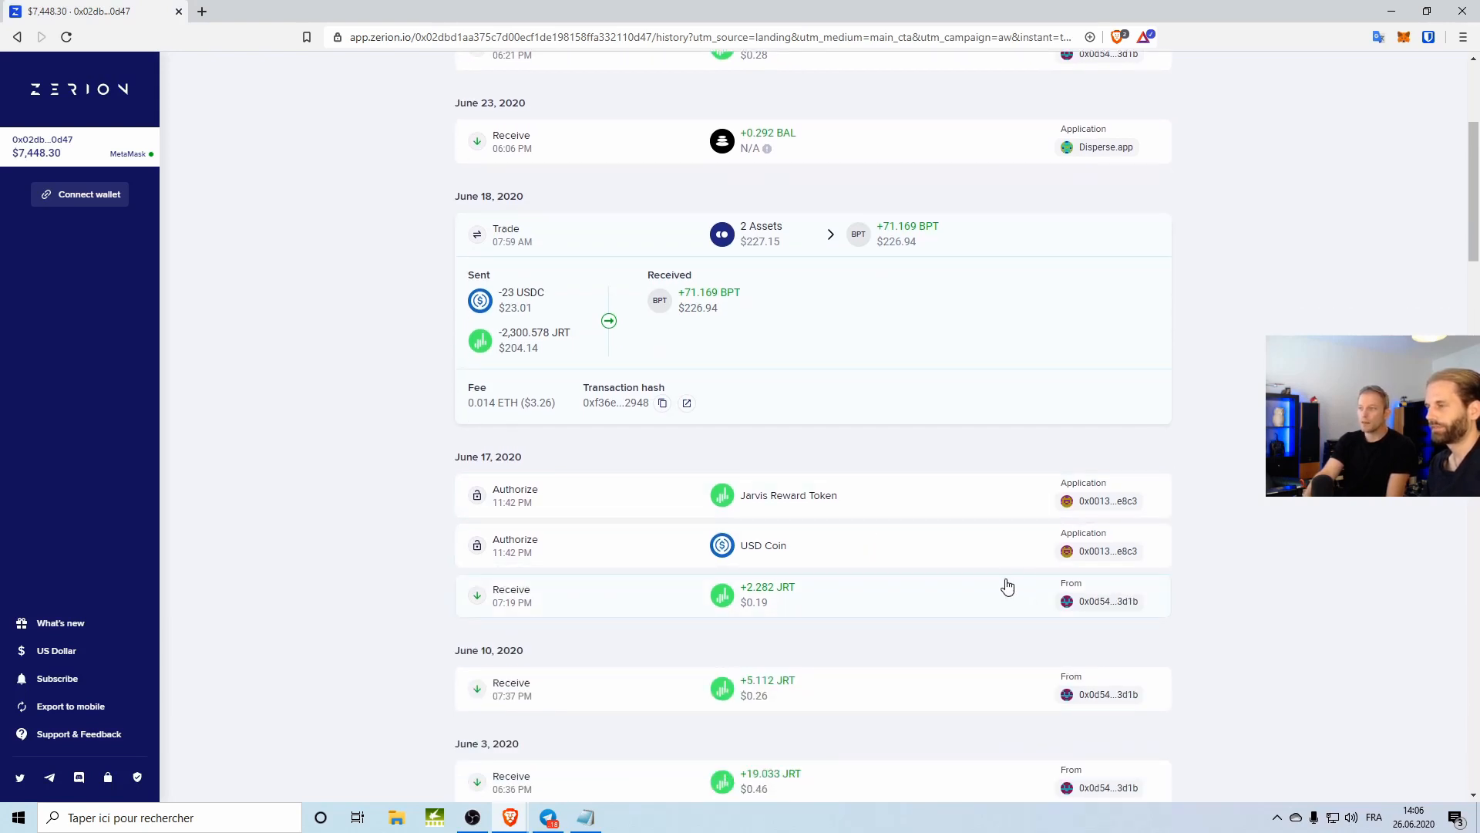
scroll(794, 544, down, 7)
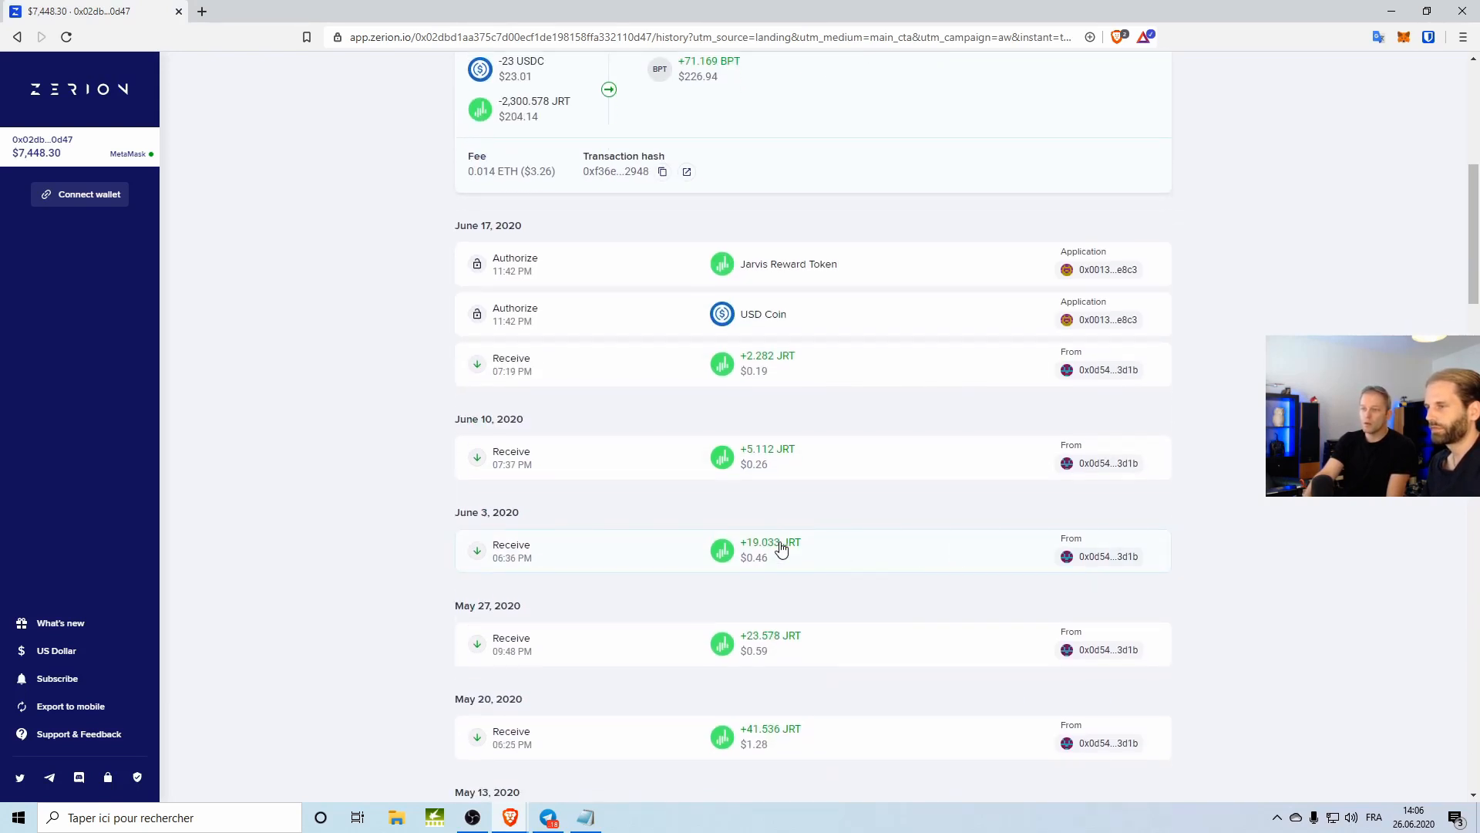
scroll(723, 565, down, 4)
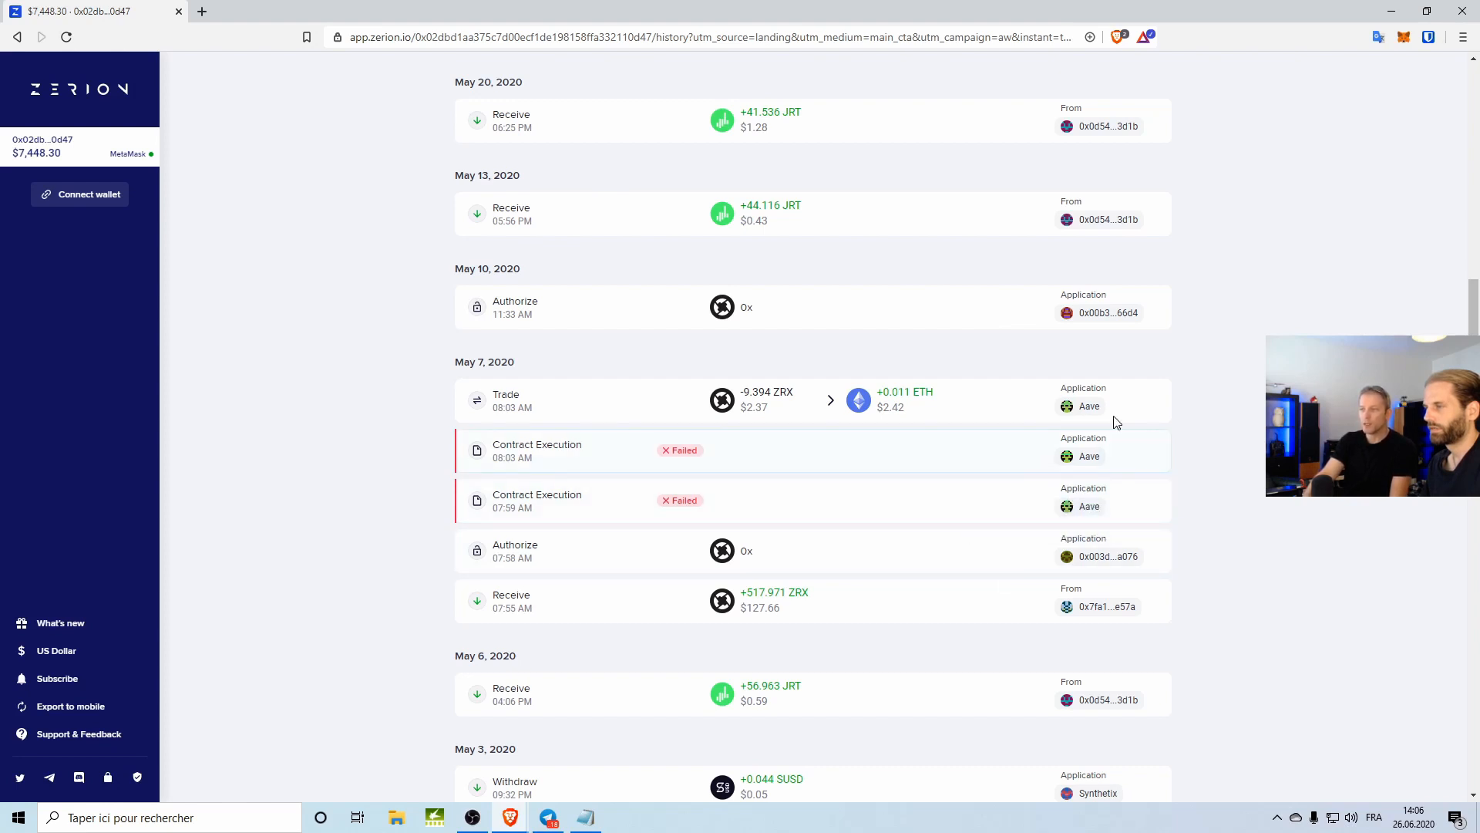
scroll(862, 541, down, 1)
scroll(862, 541, down, 9)
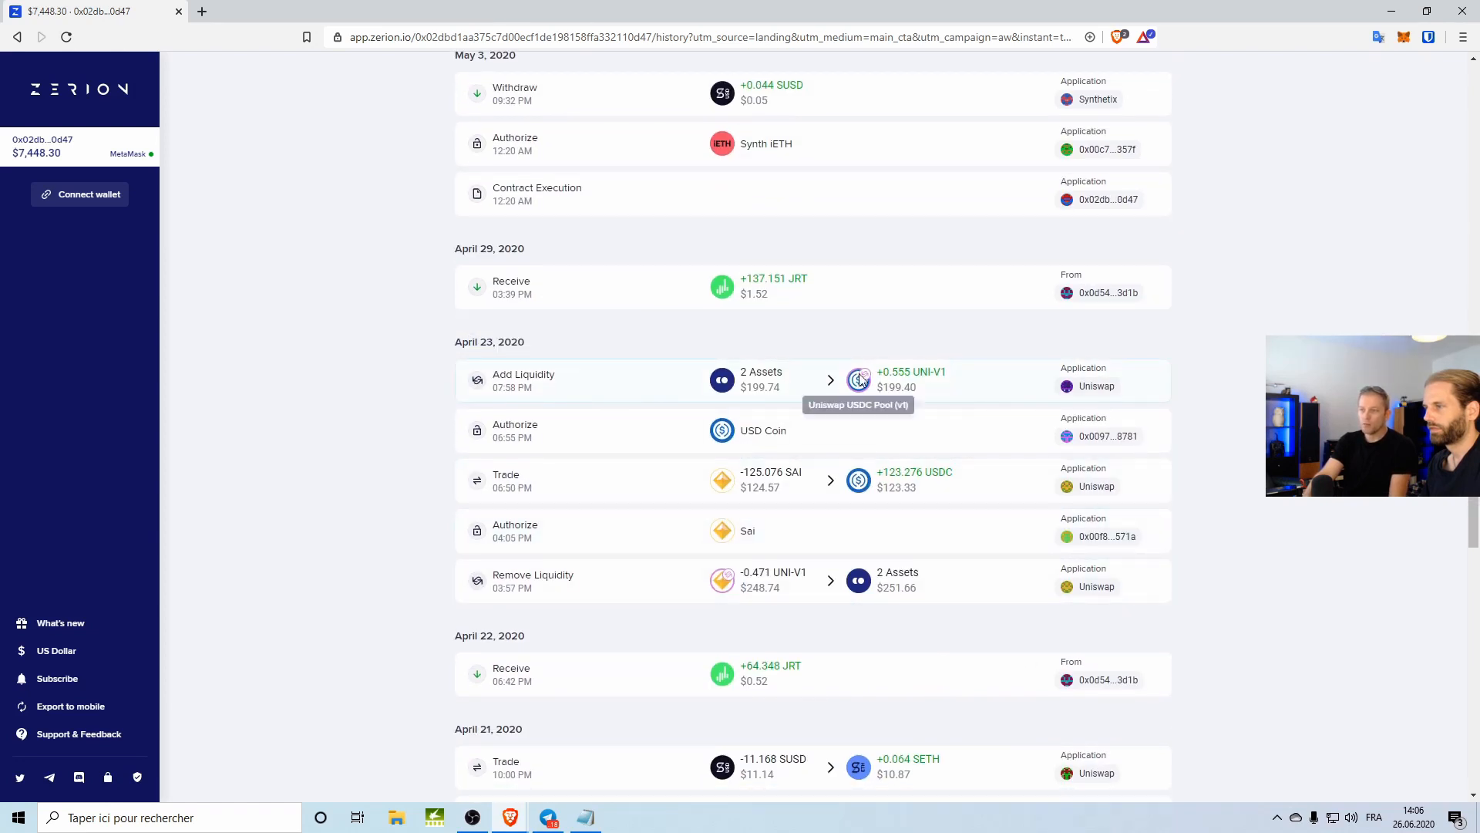
click(827, 379)
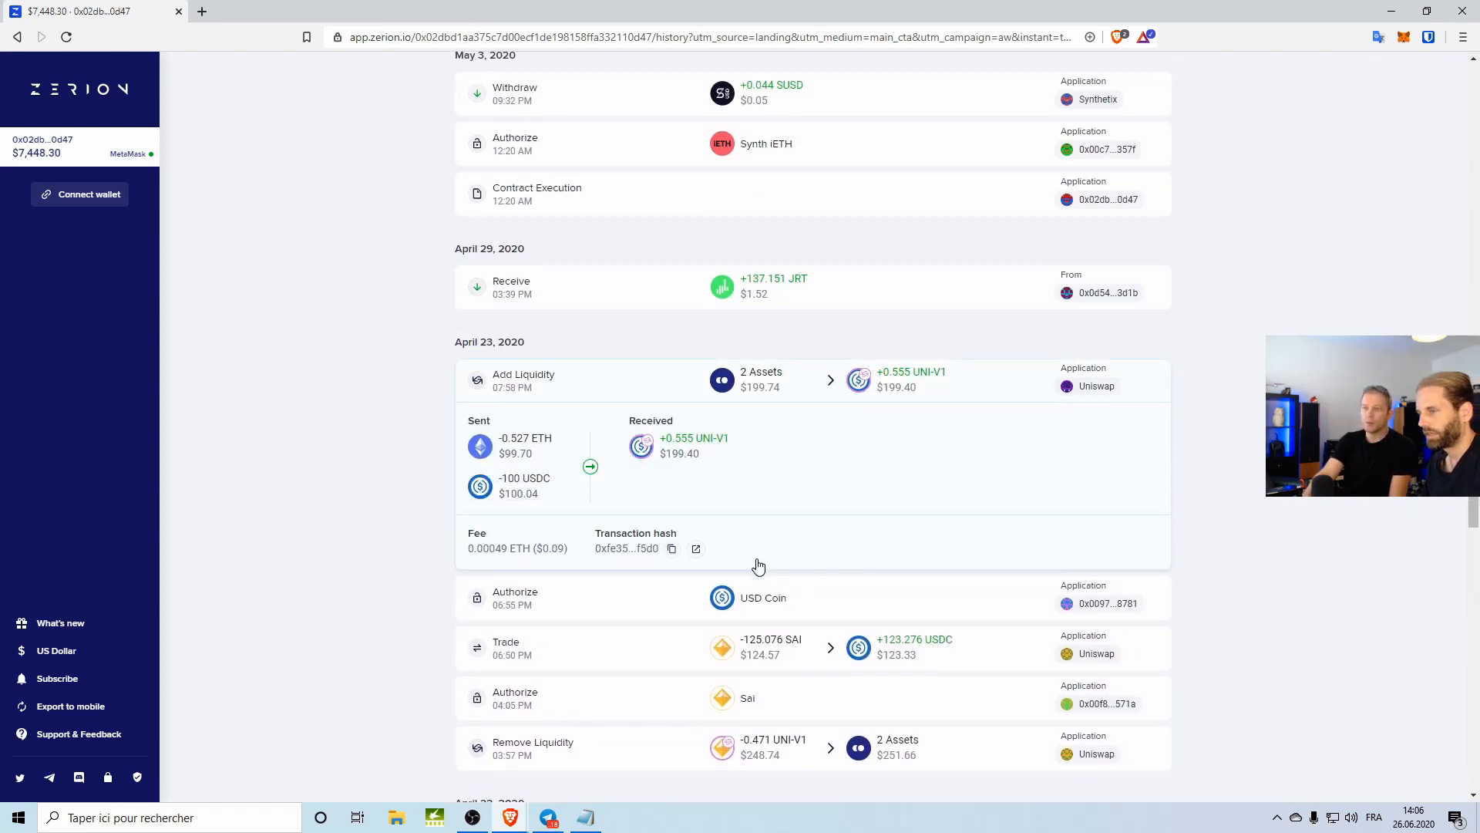
click(997, 663)
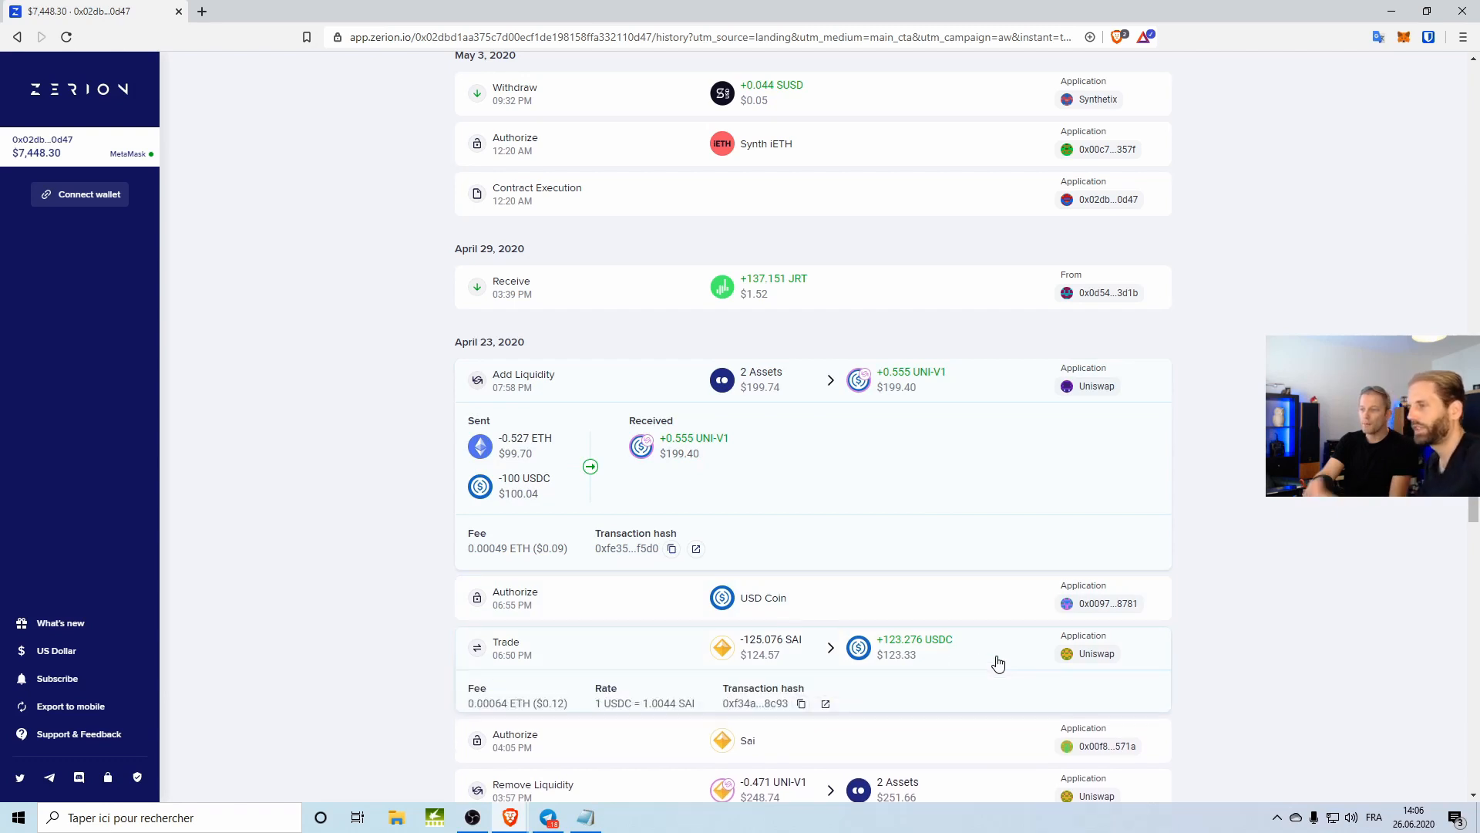
- Browse the older transactions through April and late March 2020, and open the Exchange page to view its token swap form
scroll(991, 655, down, 2)
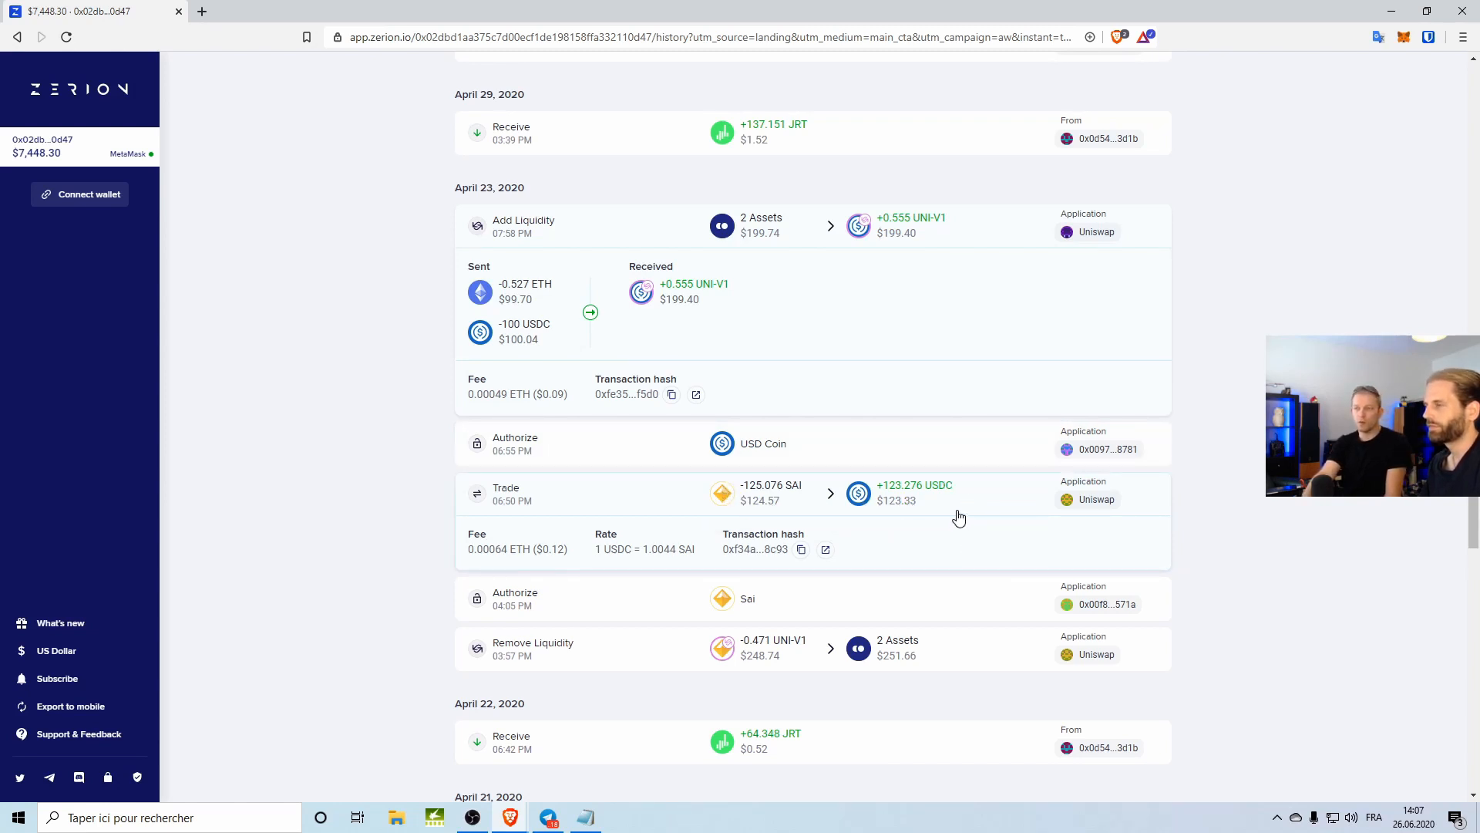
scroll(955, 513, down, 2)
scroll(955, 513, down, 7)
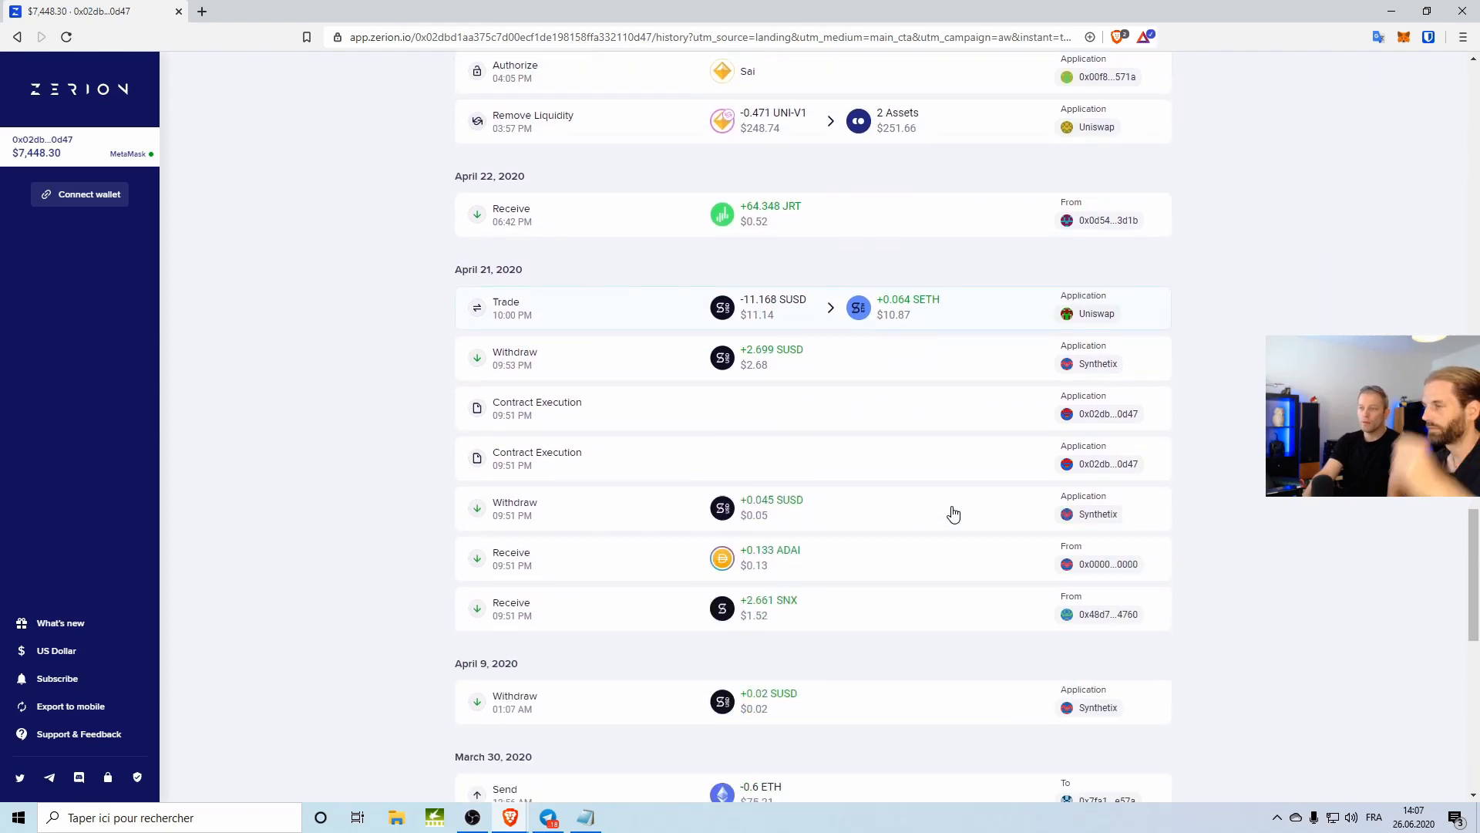
scroll(618, 434, up, 4)
scroll(618, 434, up, 20)
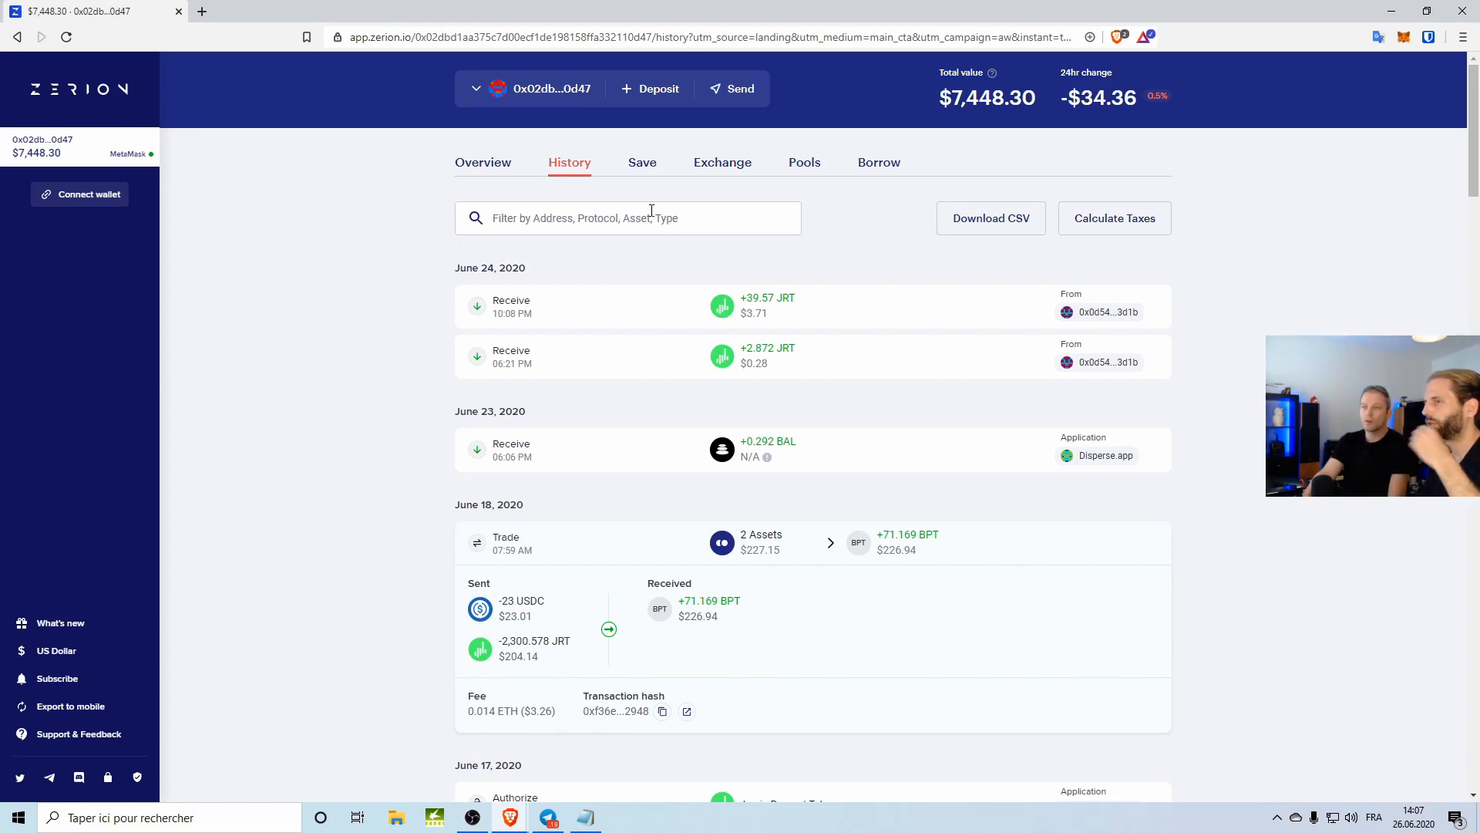
click(710, 163)
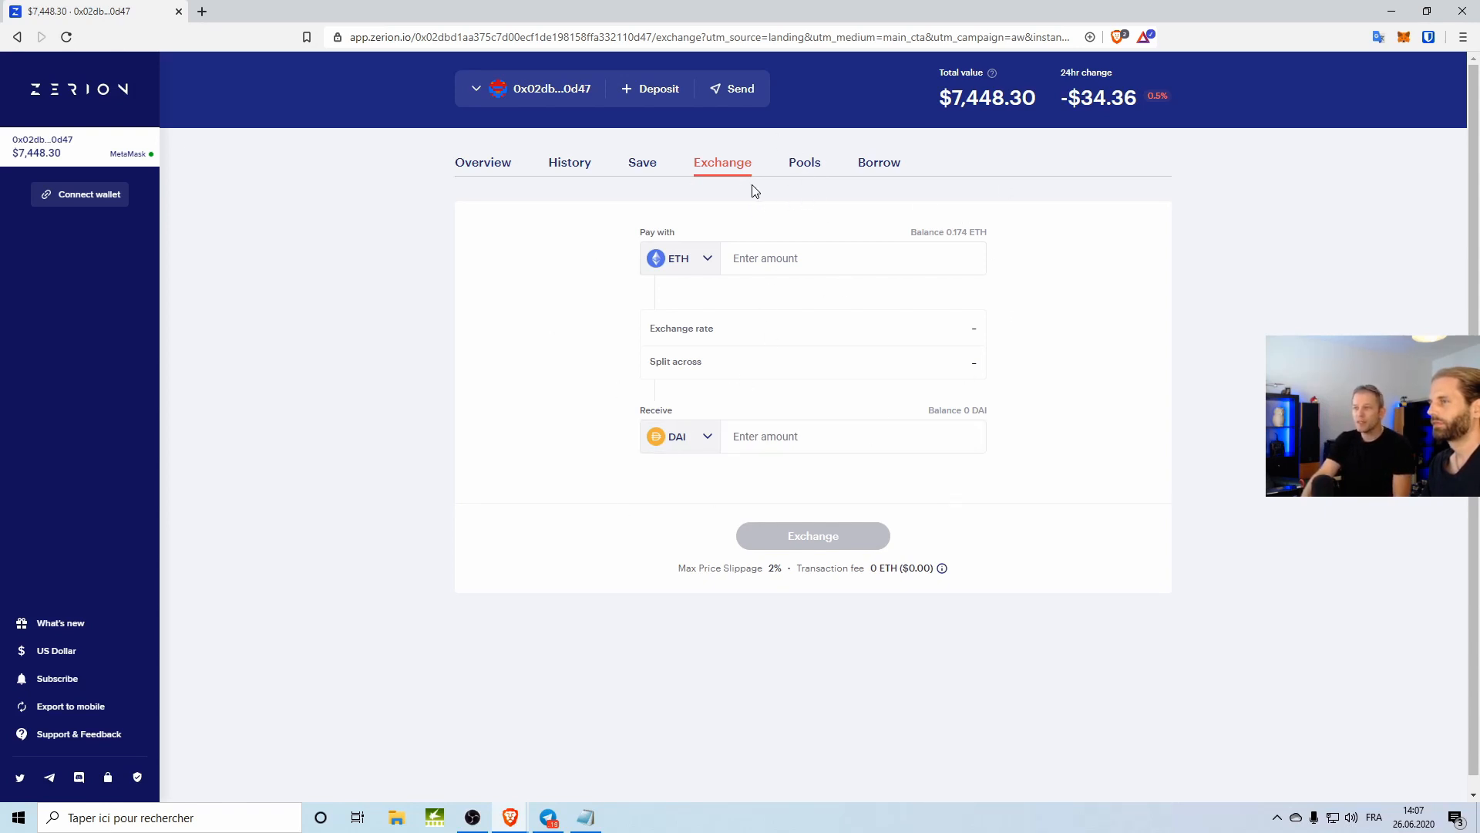
- Open the Pools page and highlight the Total Lifetime Return and Return vs HODLing figures of the ETH-DAI and ETH-USDC holdings
click(804, 164)
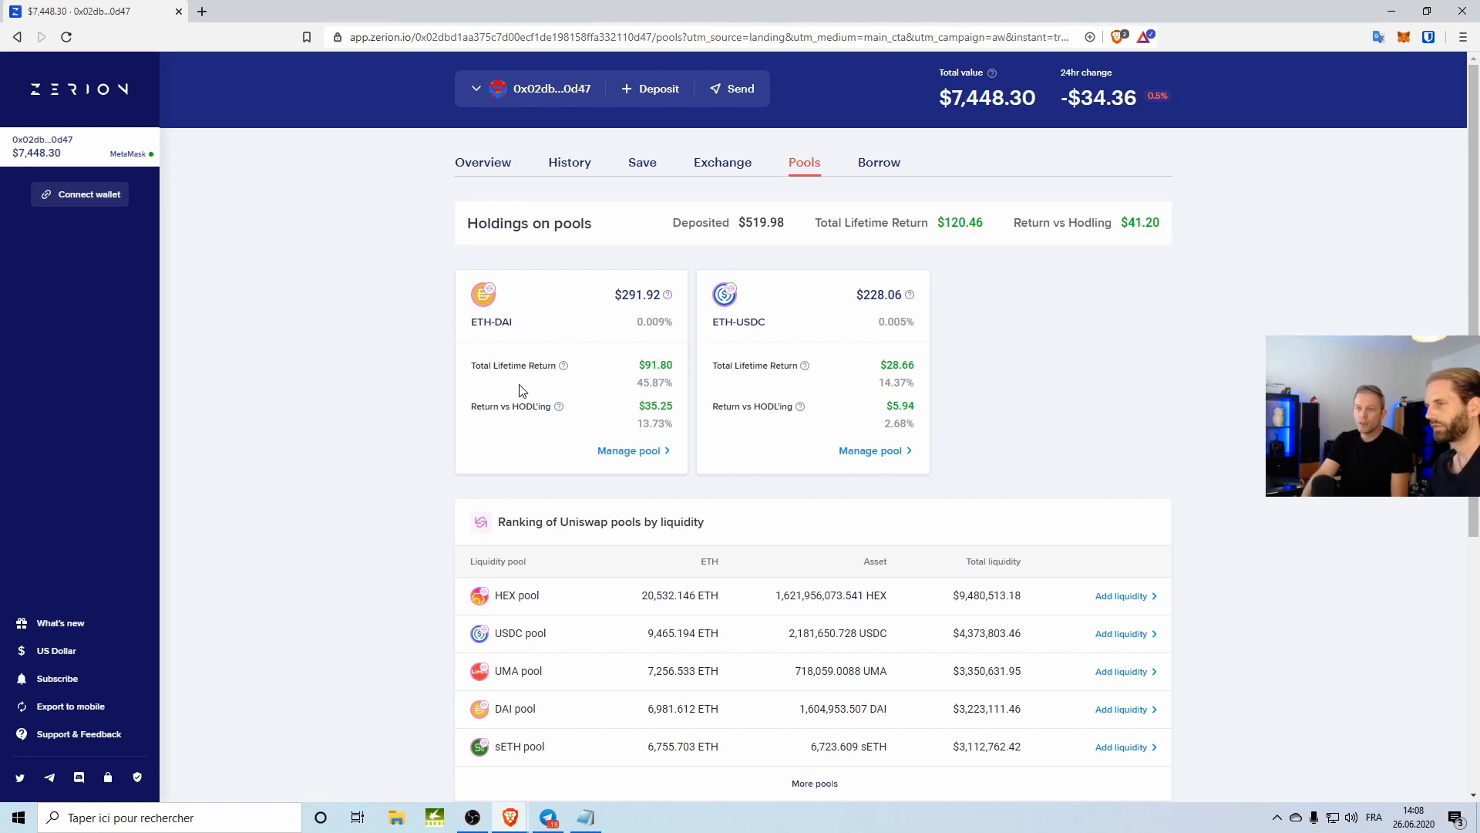
drag(472, 373, 557, 367)
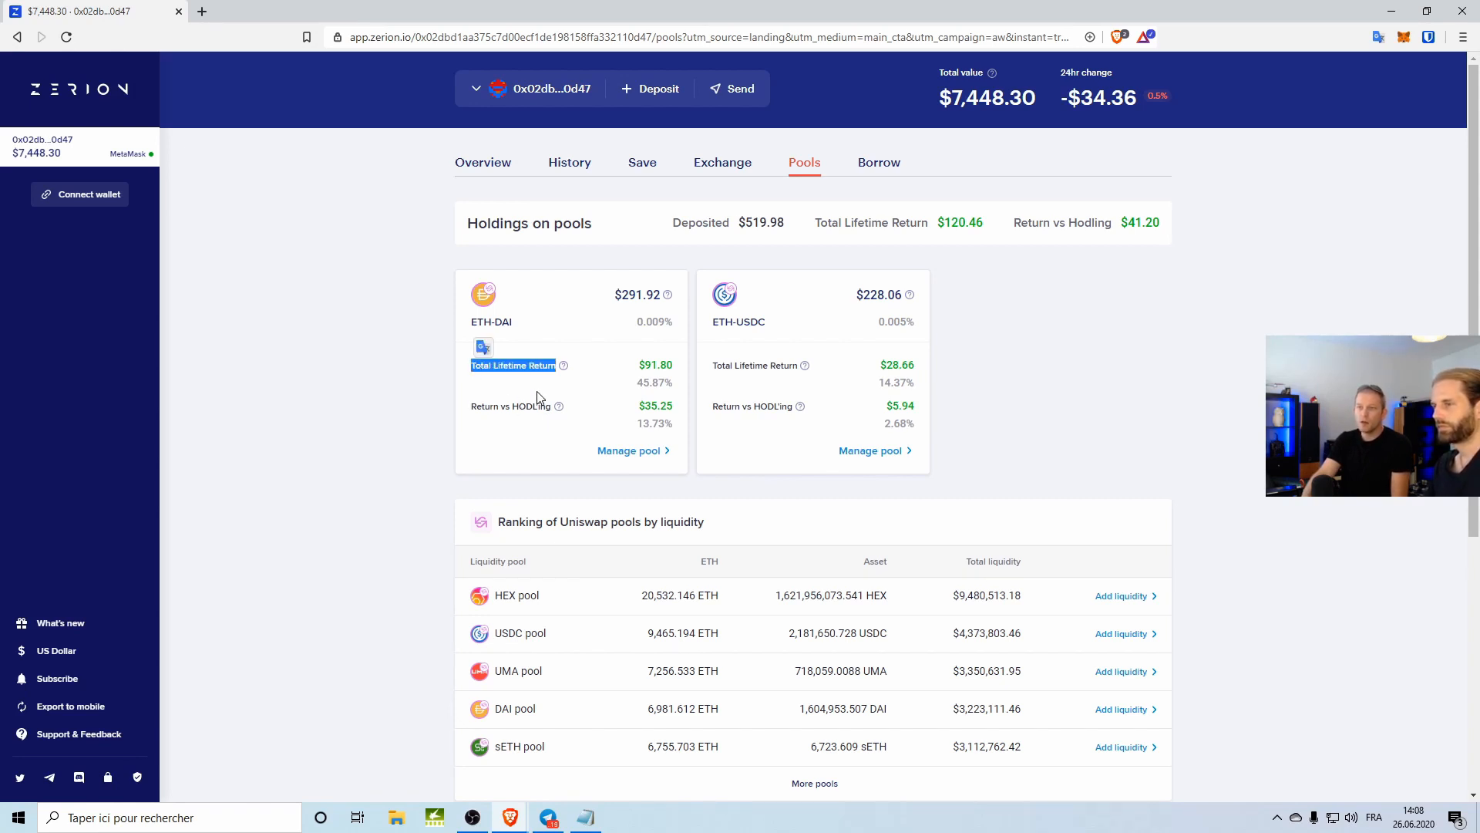
click(601, 373)
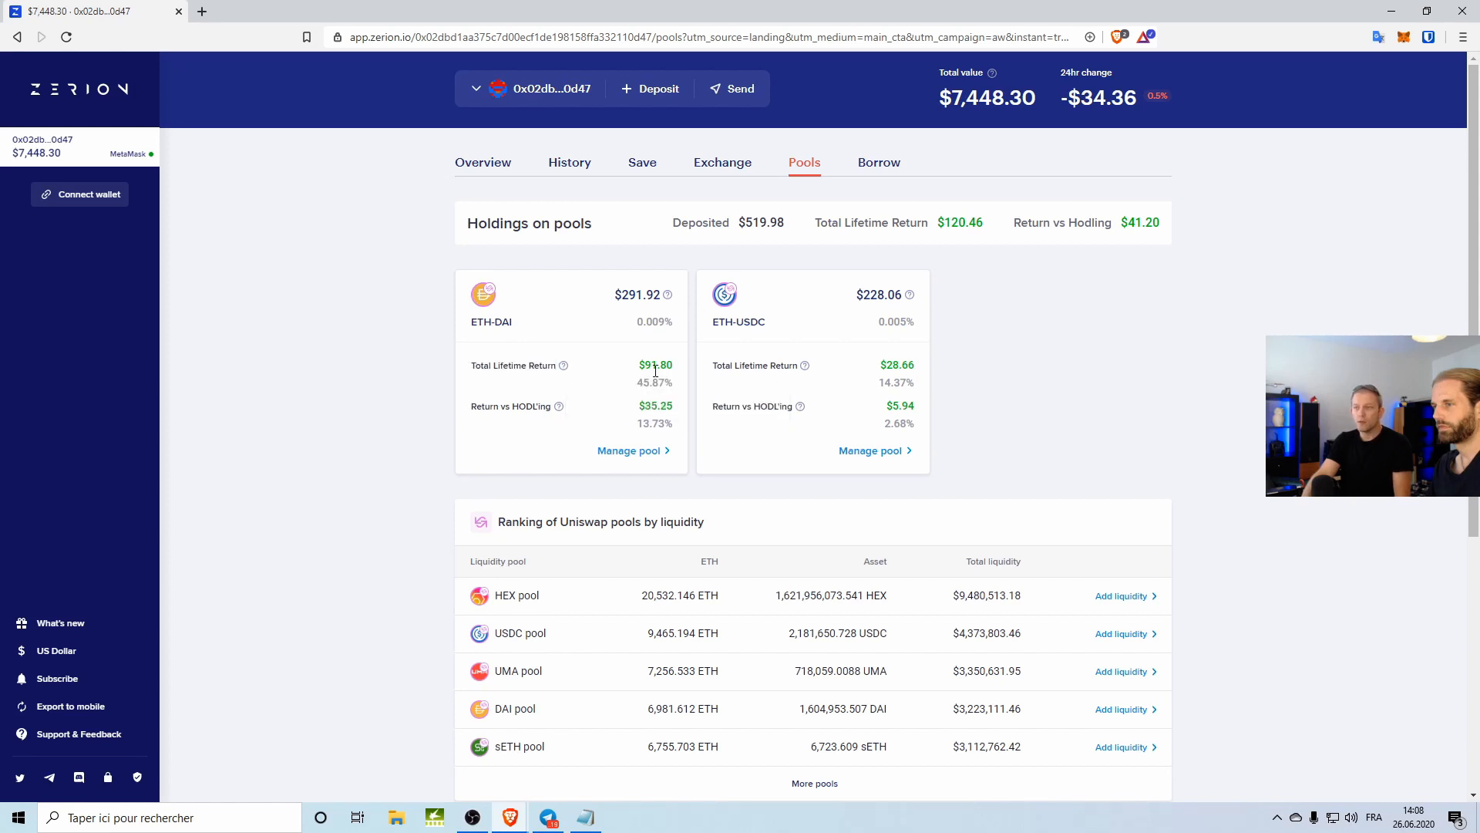
drag(671, 363, 642, 365)
mouse_move(469, 406)
mouse_down()
mouse_move(513, 406)
mouse_move(471, 406)
mouse_up()
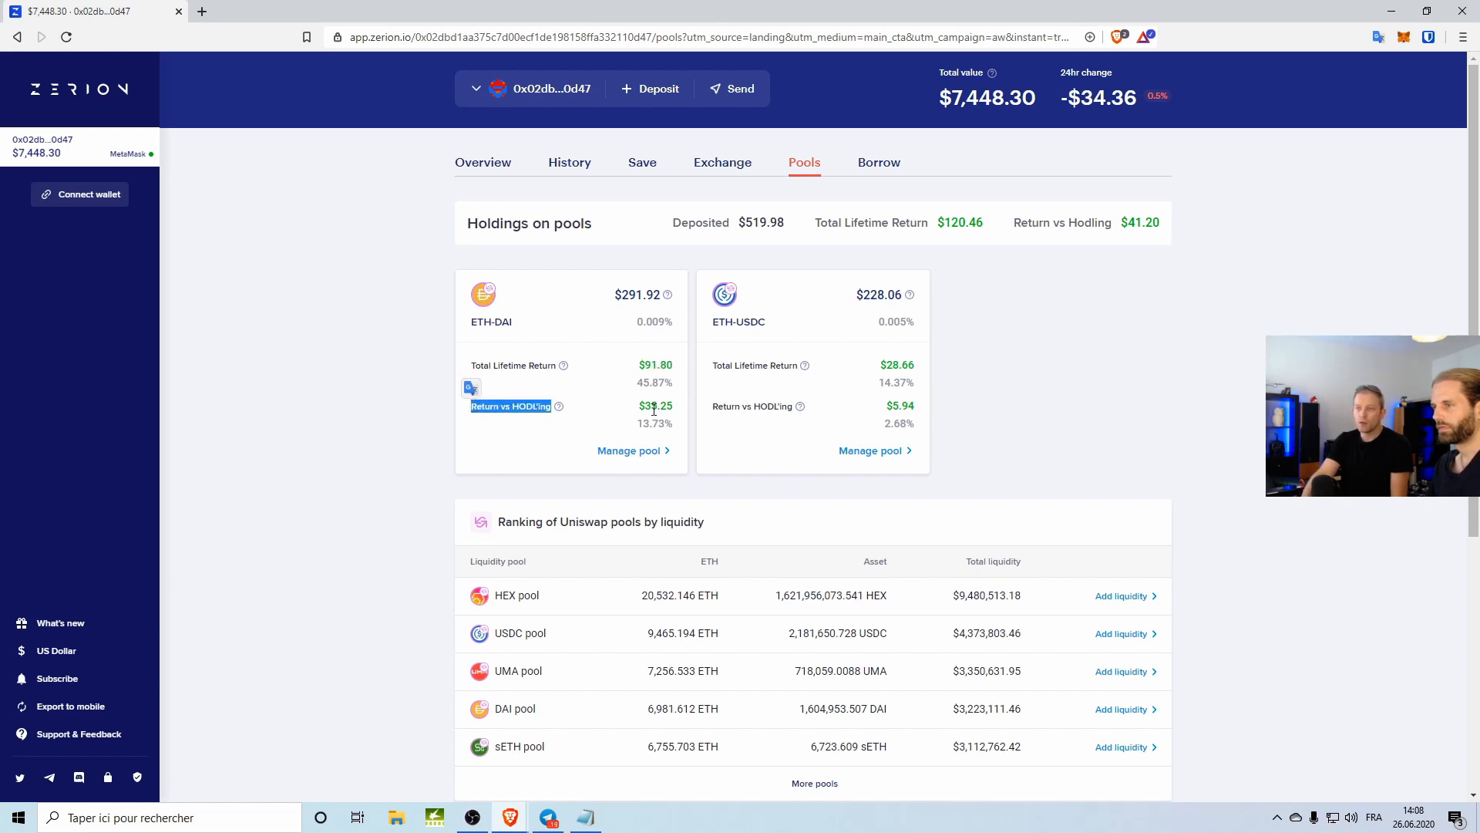
drag(672, 406, 638, 407)
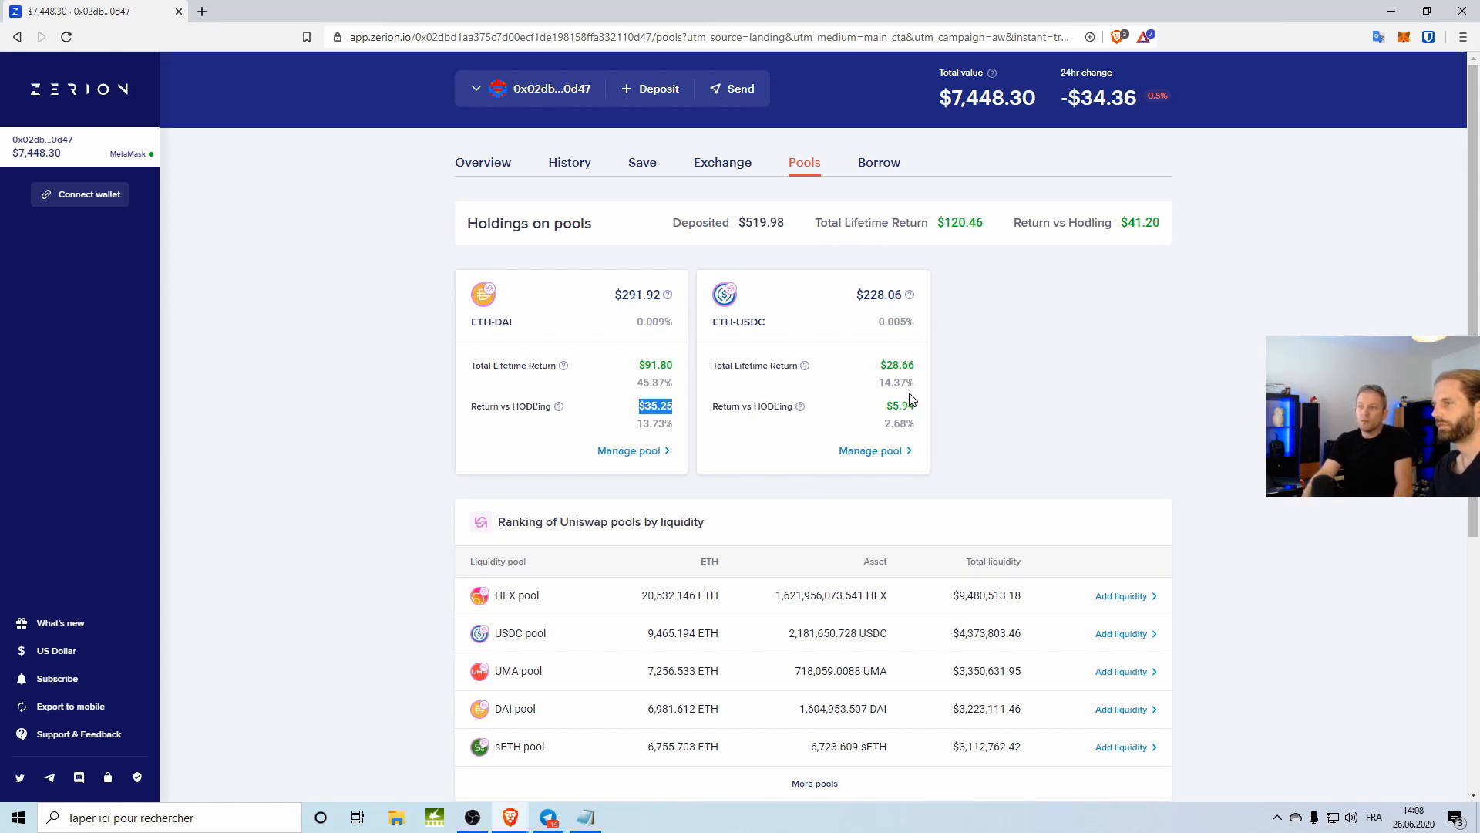
drag(918, 386, 879, 383)
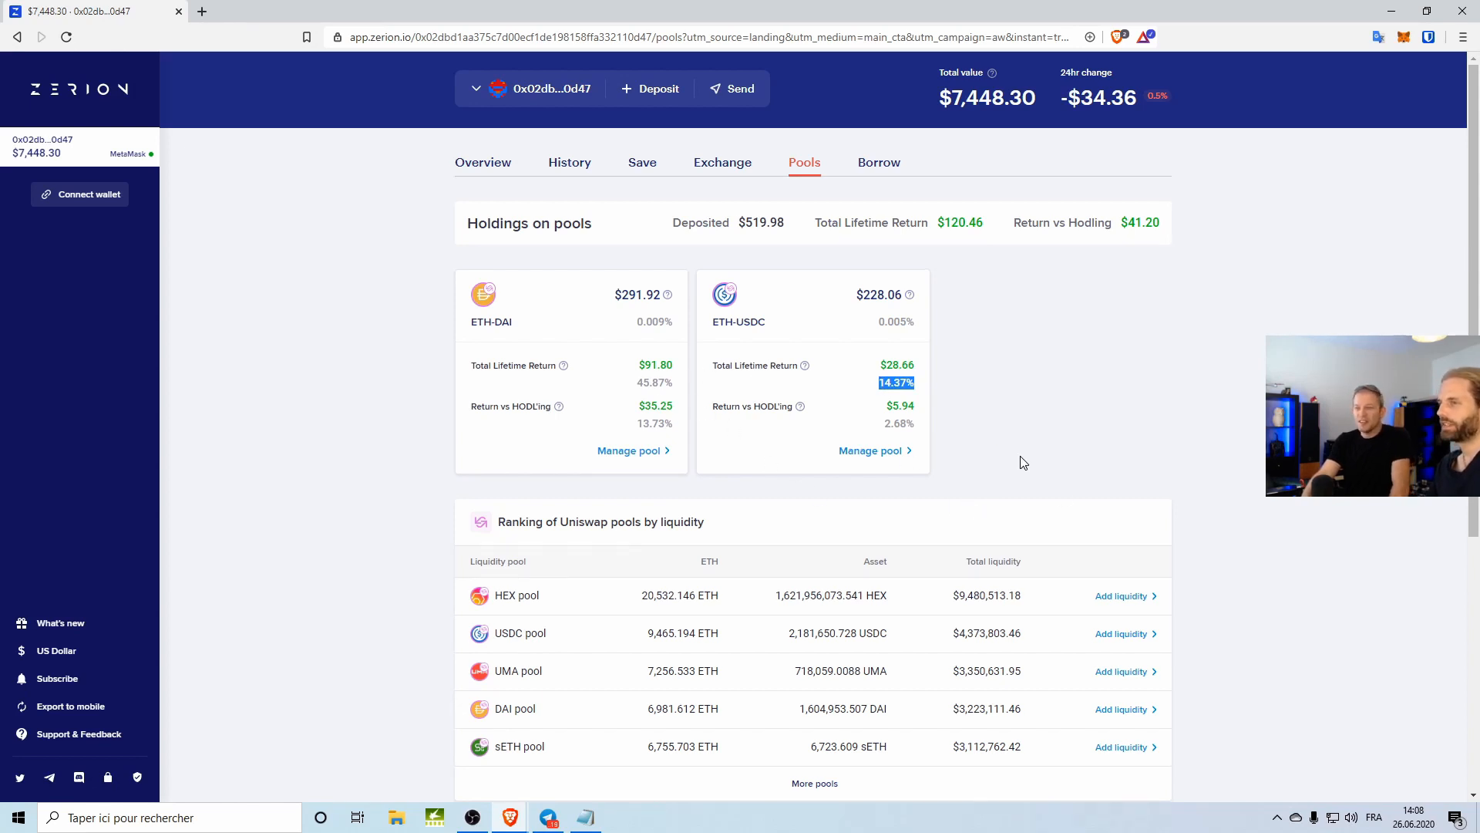
- Look through the Uniswap and Bancor pool rankings by liquidity, and view the ETH-DAI pool's add-liquidity form without adding anything
scroll(1026, 478, down, 3)
scroll(601, 432, down, 2)
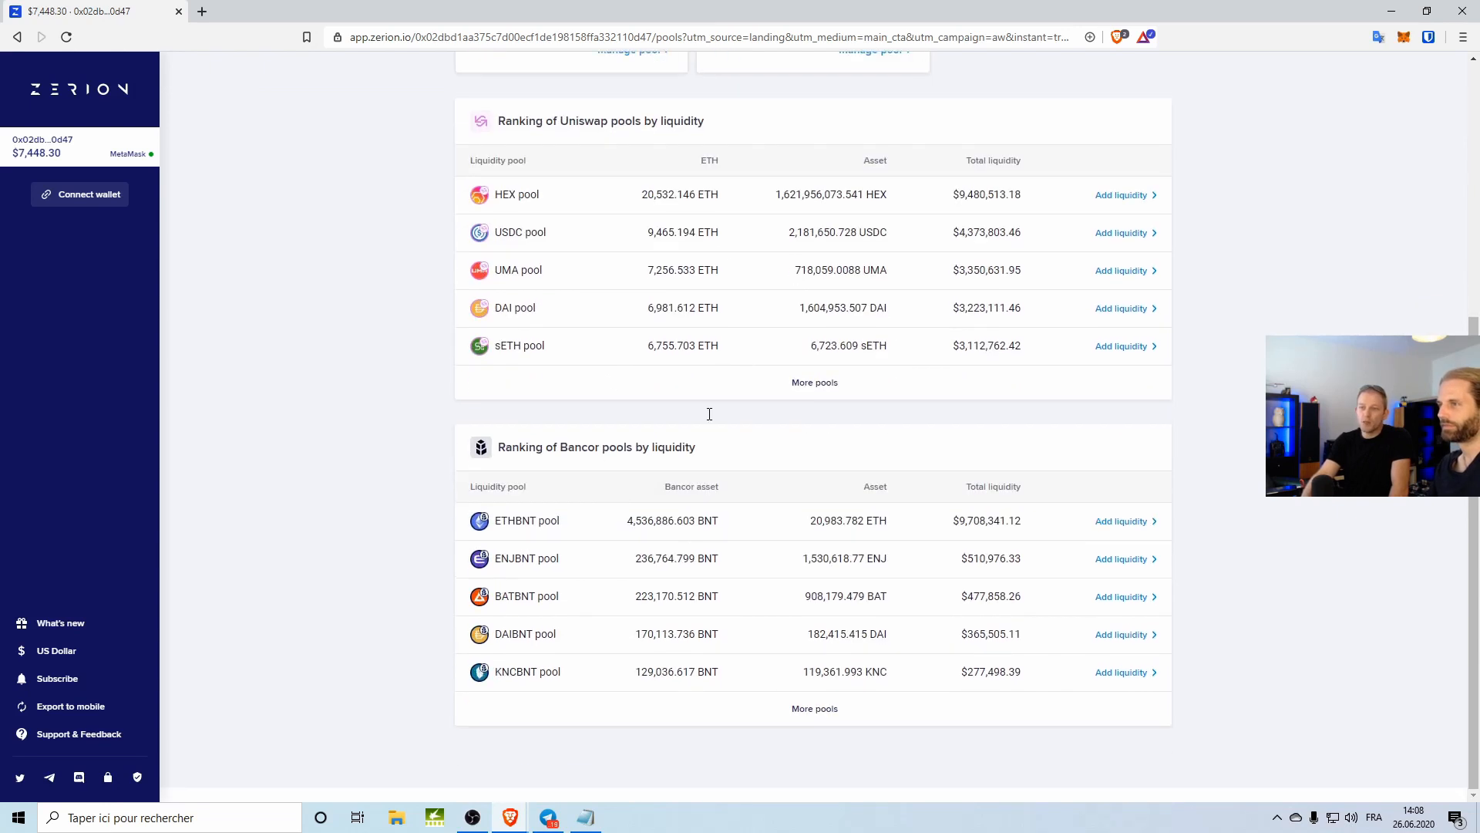
scroll(615, 363, up, 2)
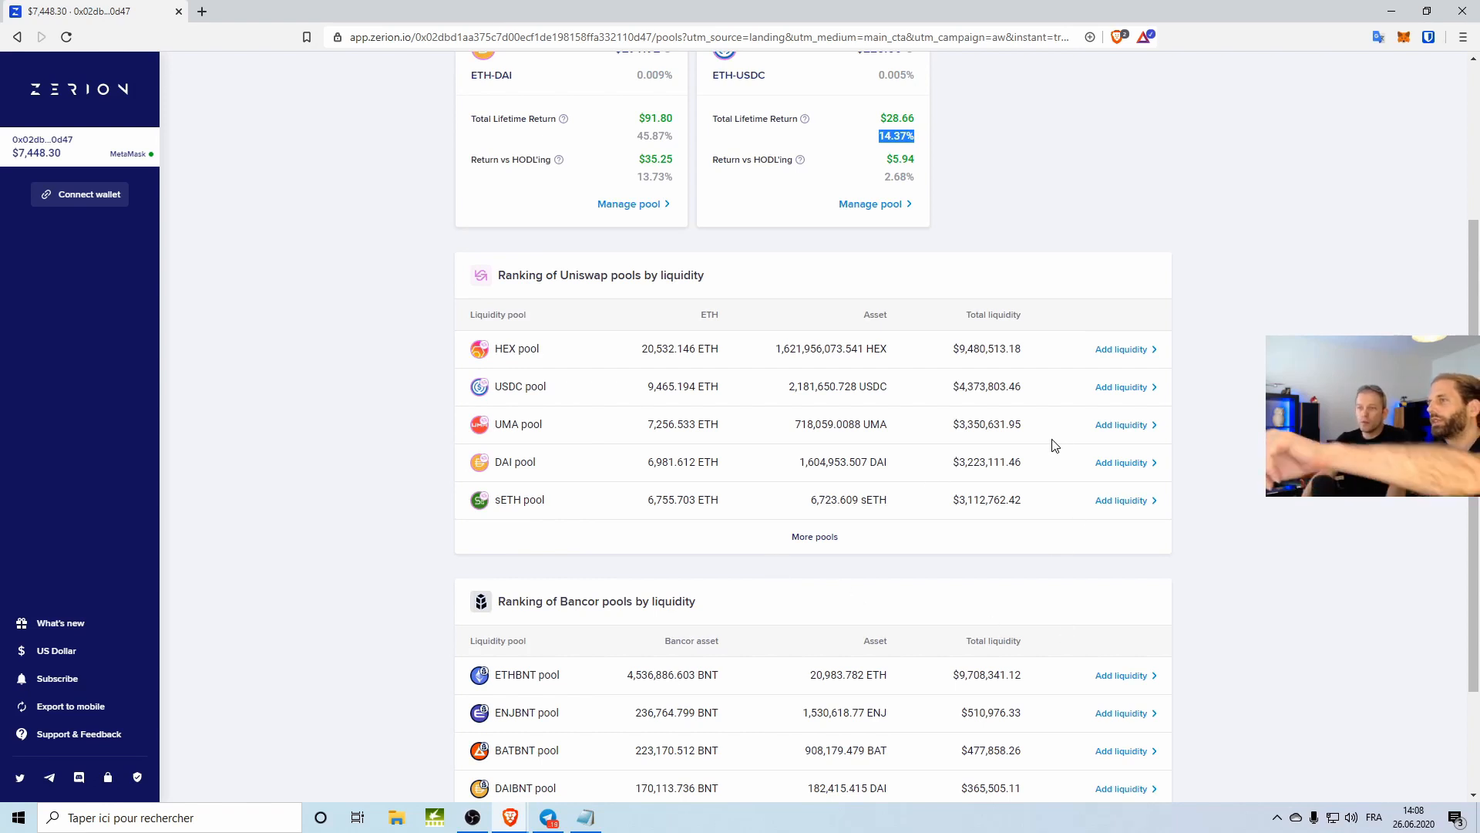
scroll(894, 460, up, 3)
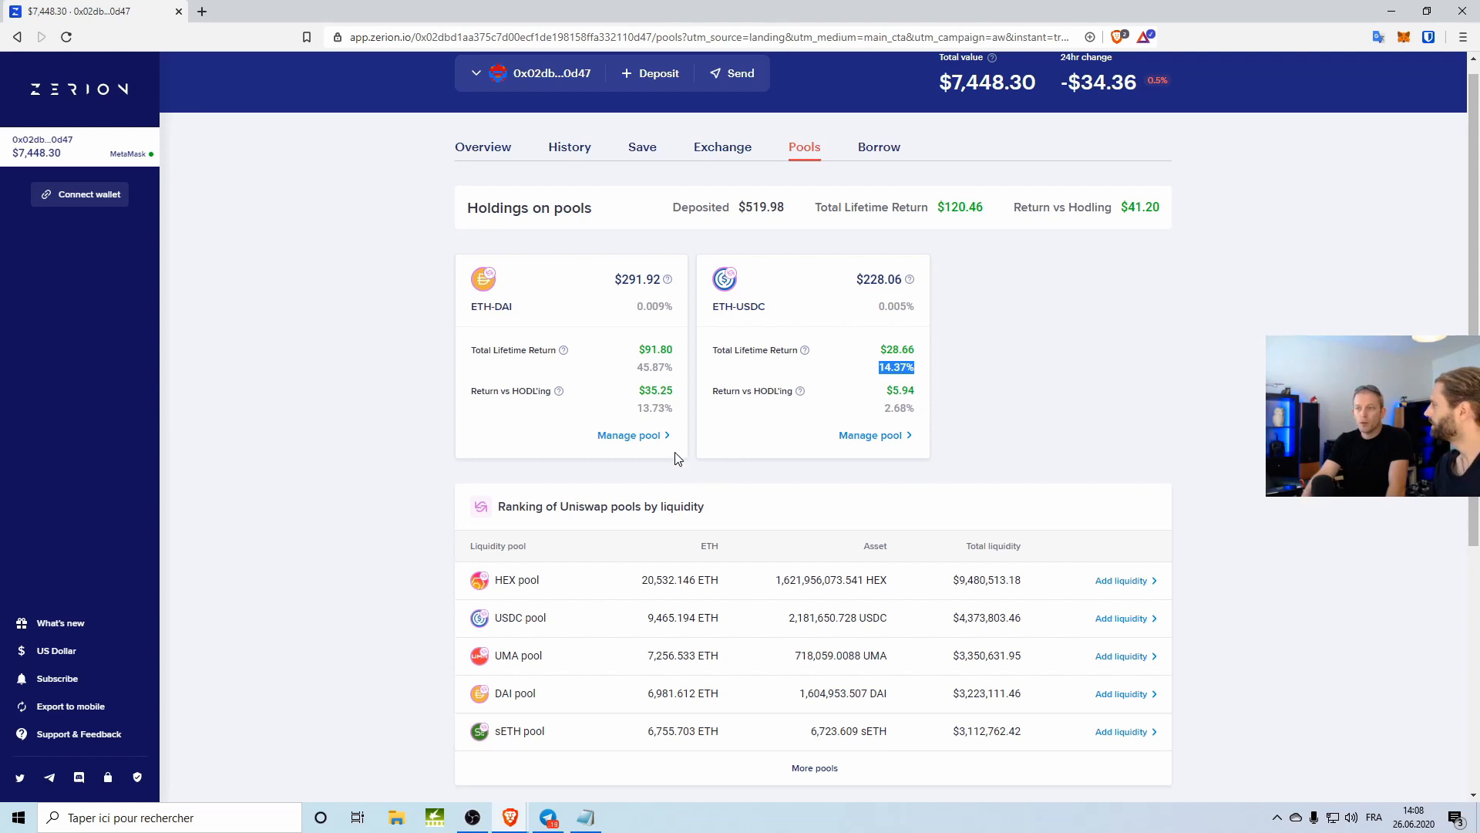
click(629, 436)
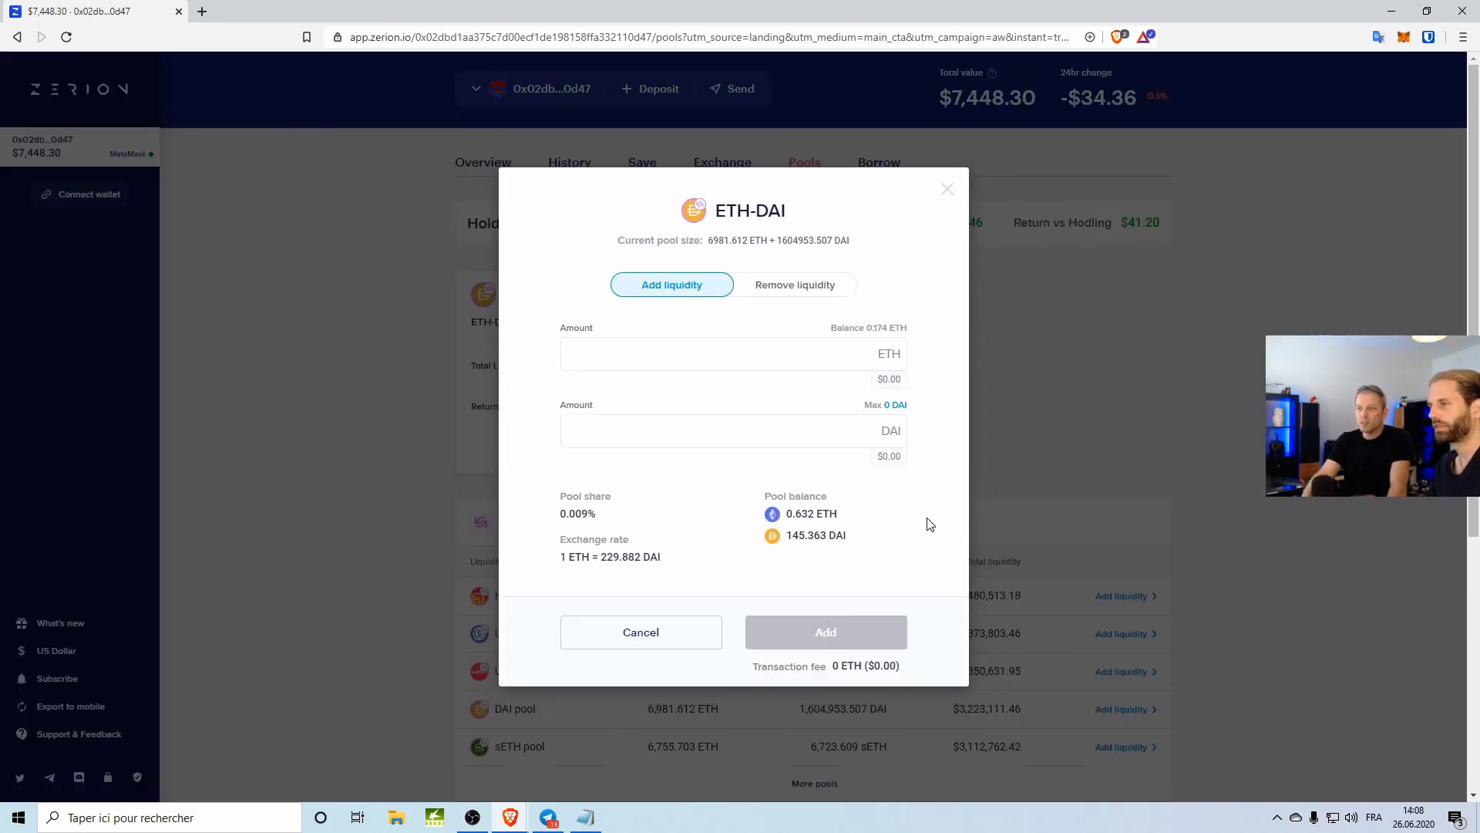
click(947, 189)
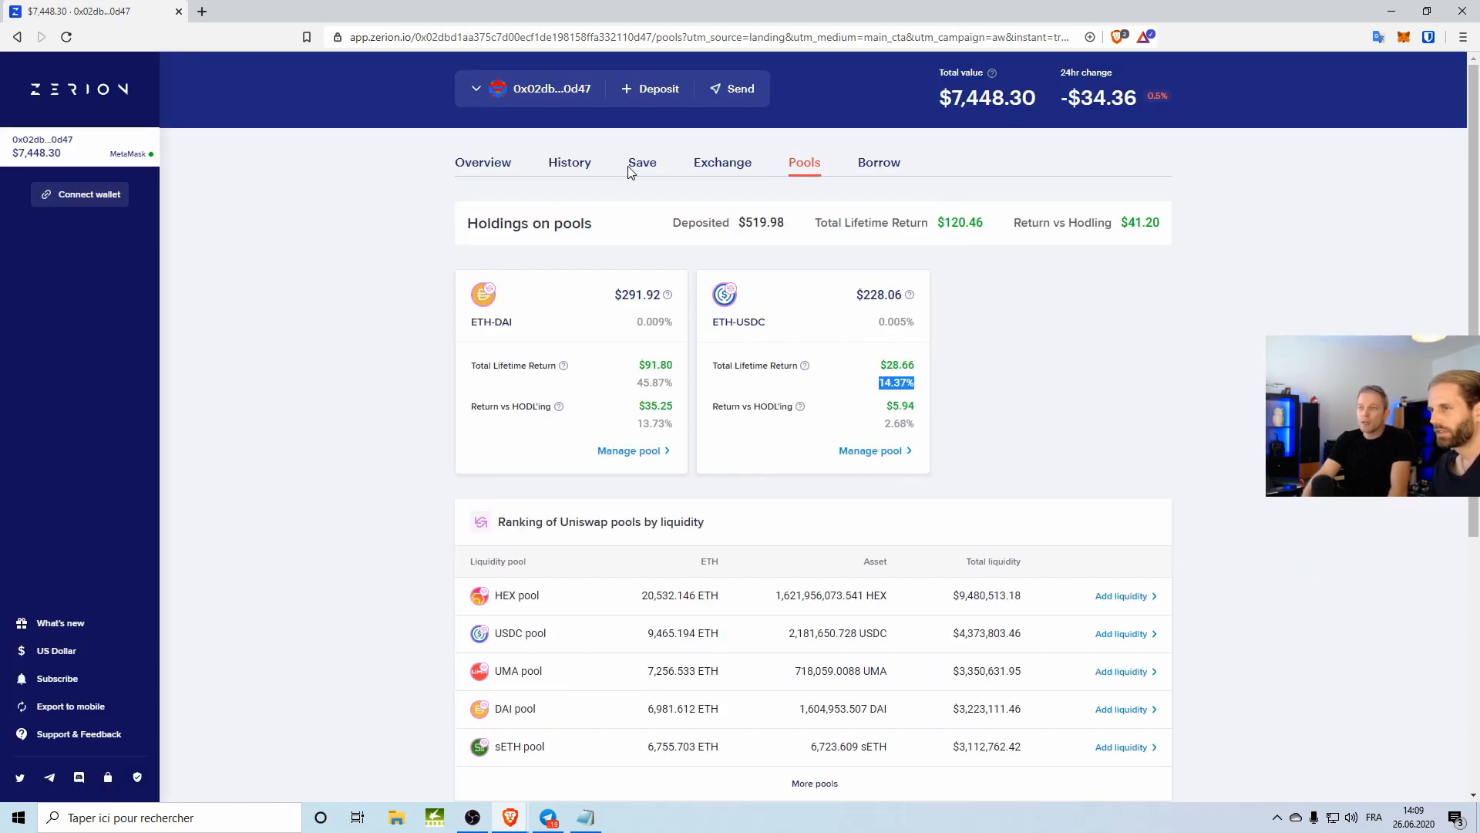
- Return to the transaction history, expand the April 23, 2020 Uniswap Add Liquidity entry and highlight its date
click(569, 163)
scroll(781, 646, down, 1)
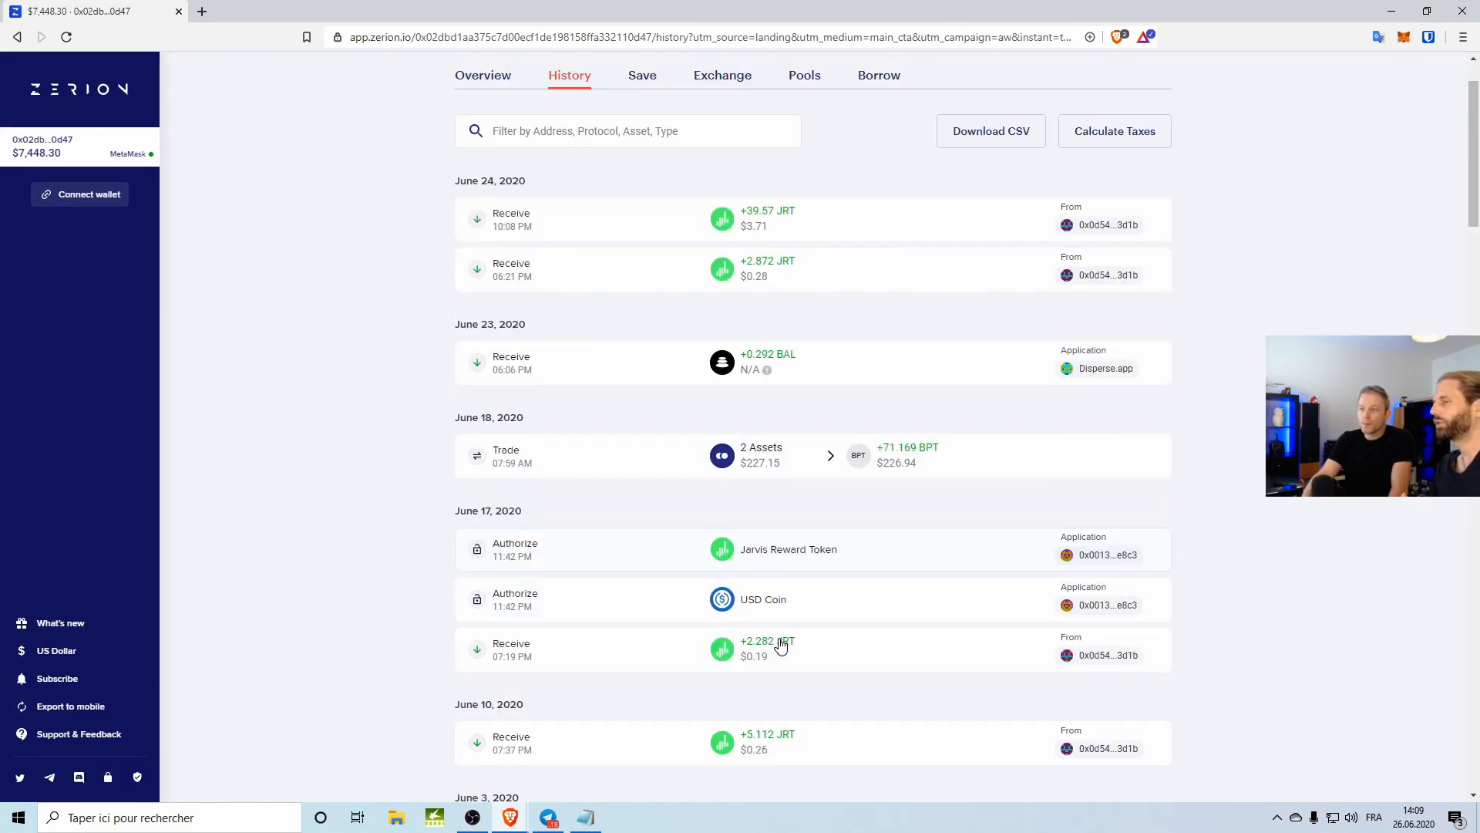
scroll(781, 646, down, 18)
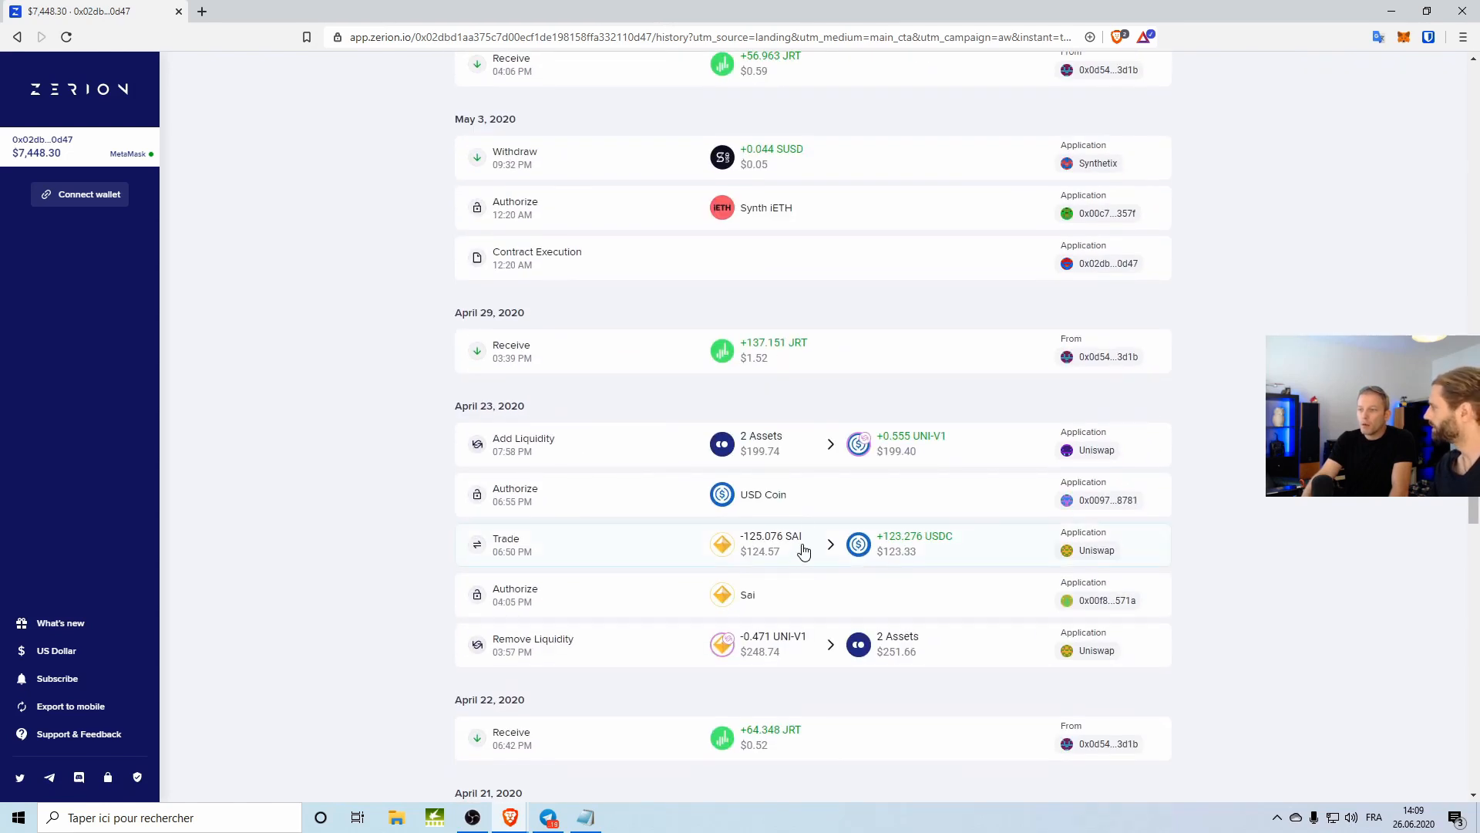
click(783, 452)
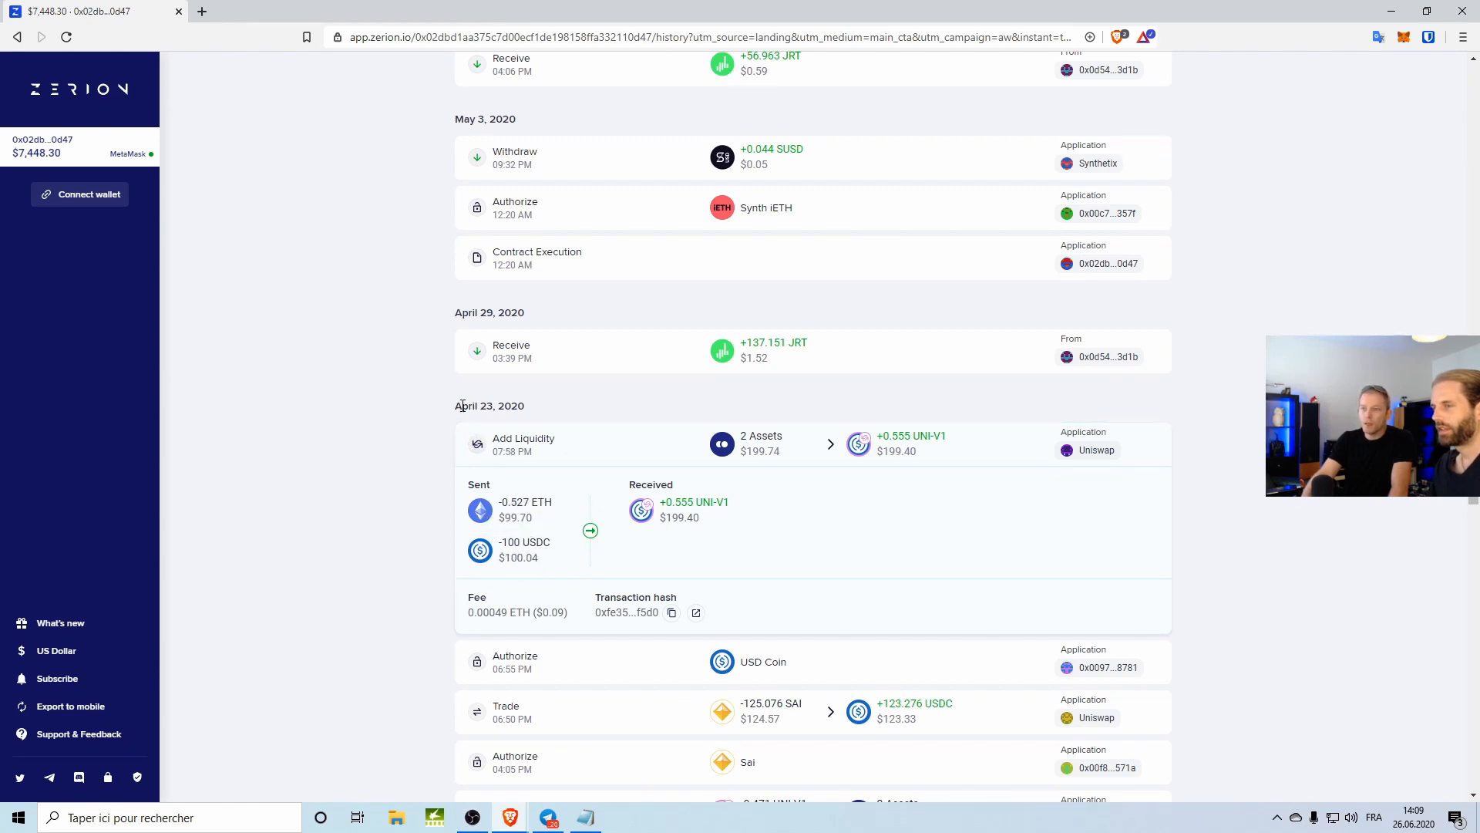
drag(462, 405, 531, 410)
scroll(673, 566, down, 3)
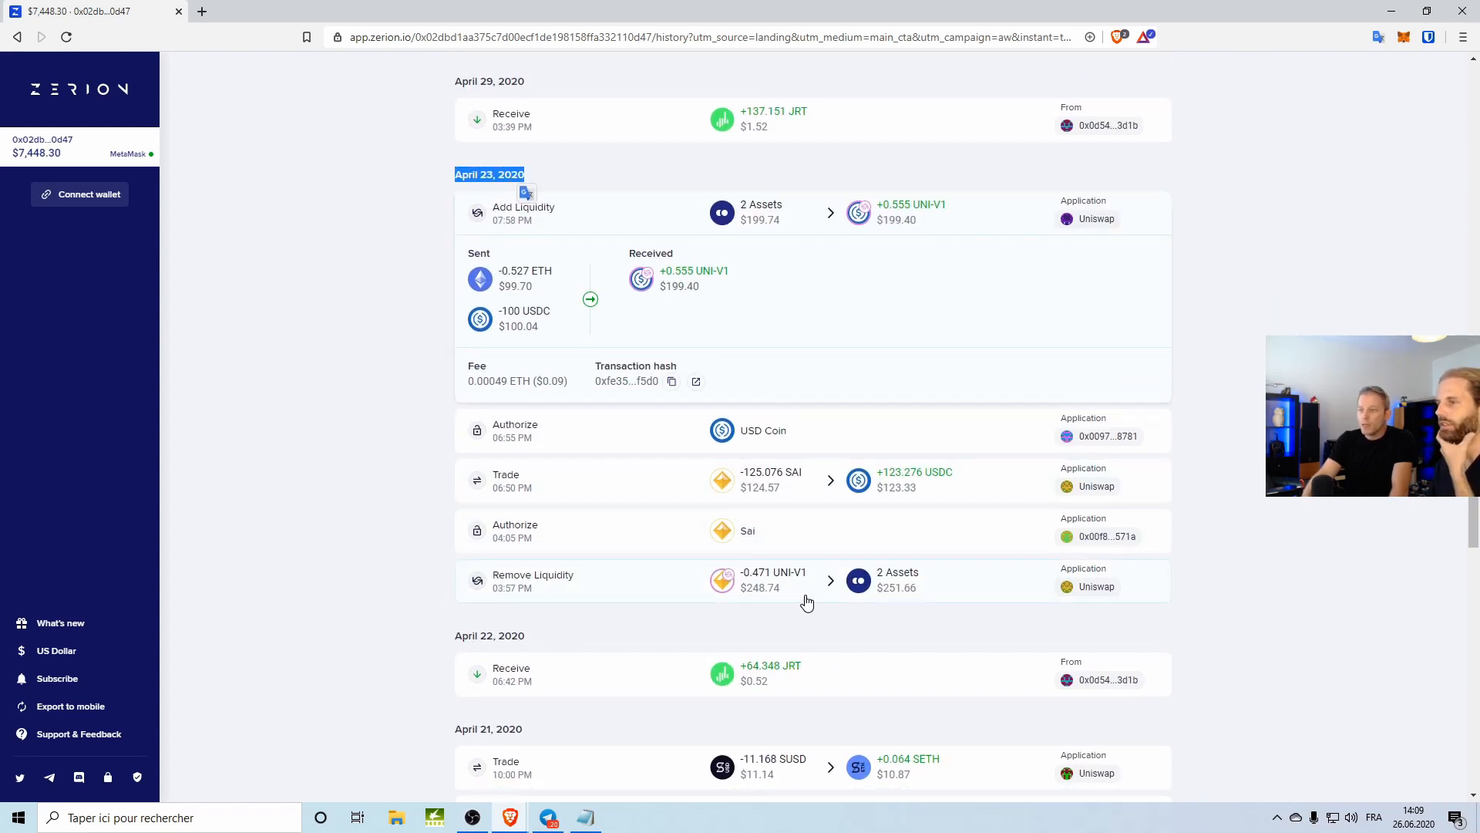
- Expand the April 23, 2020 Remove Liquidity entry and compare its sent and received assets with the Add Liquidity entry
click(573, 584)
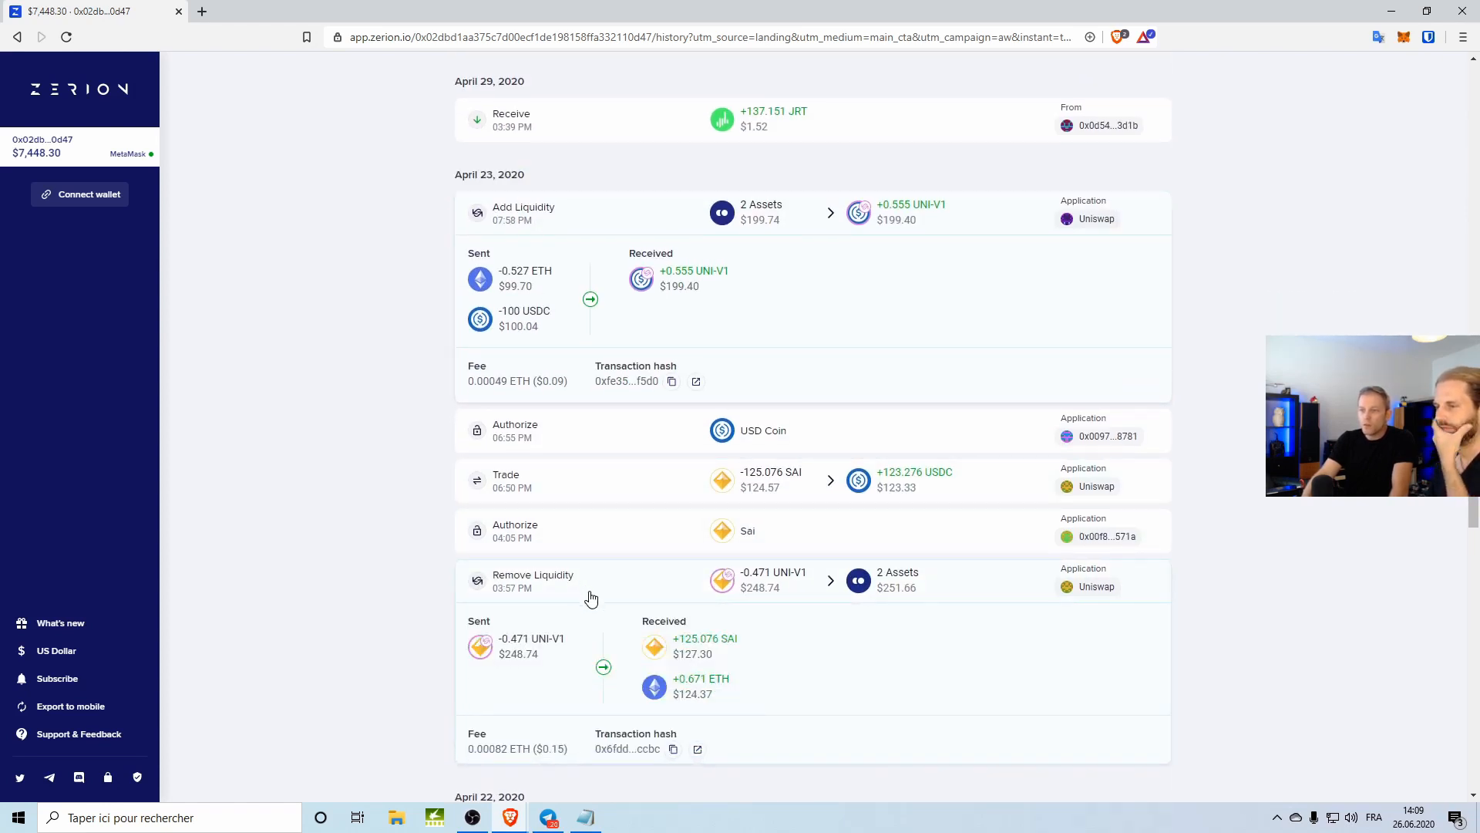
scroll(617, 609, down, 2)
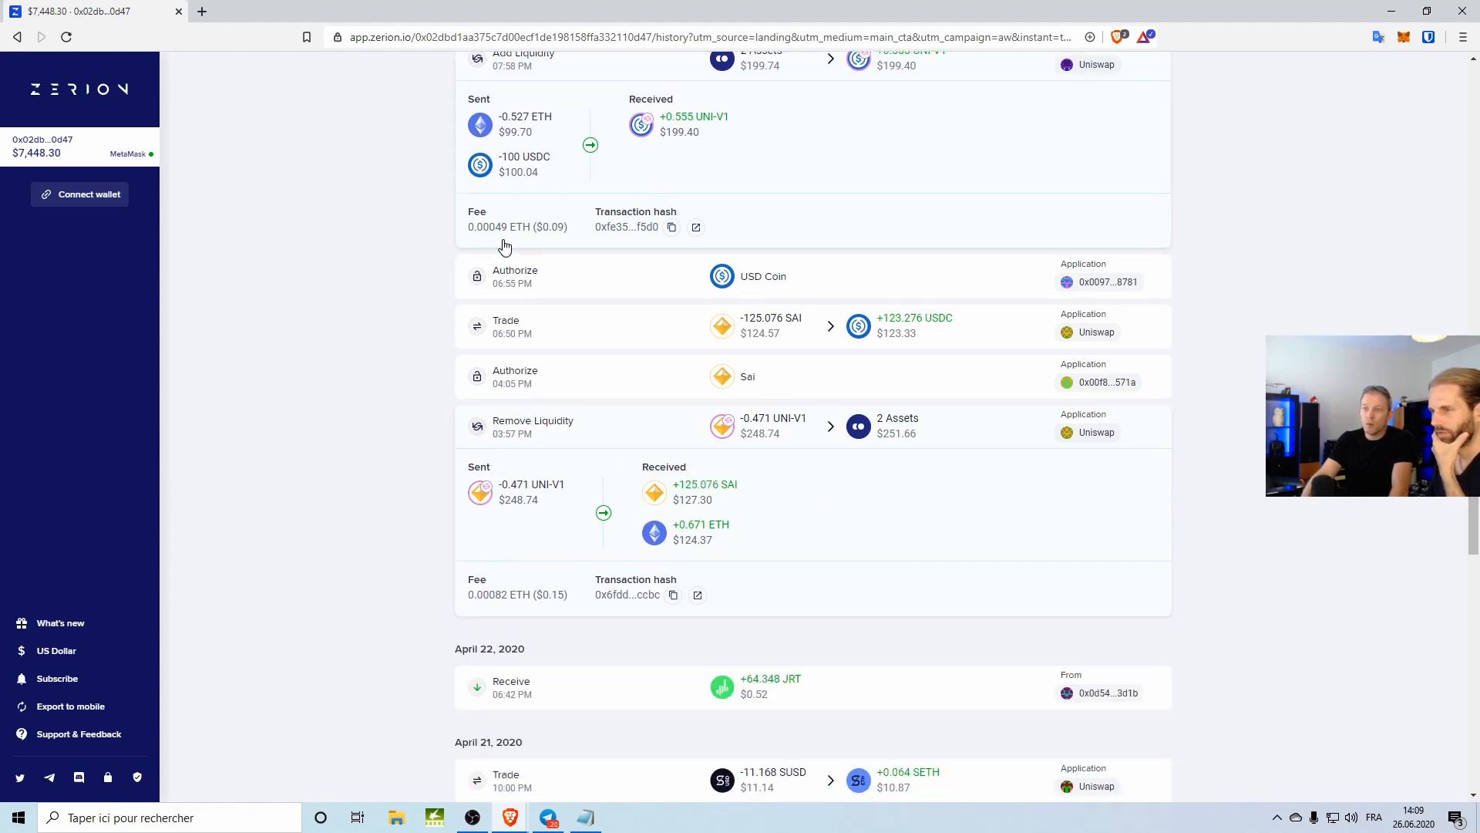
scroll(570, 501, up, 3)
scroll(589, 509, down, 2)
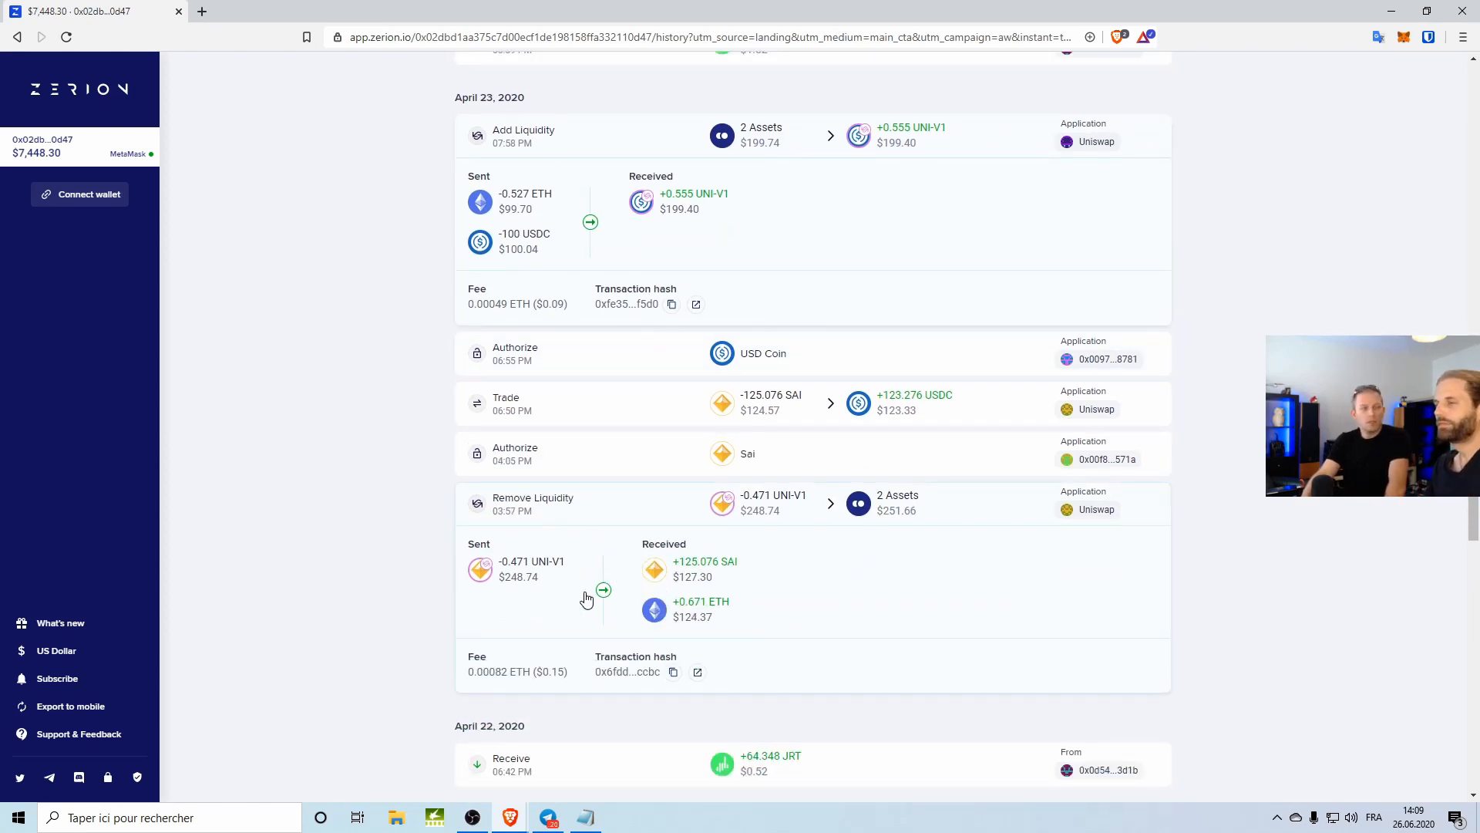
scroll(607, 607, up, 3)
scroll(625, 626, up, 20)
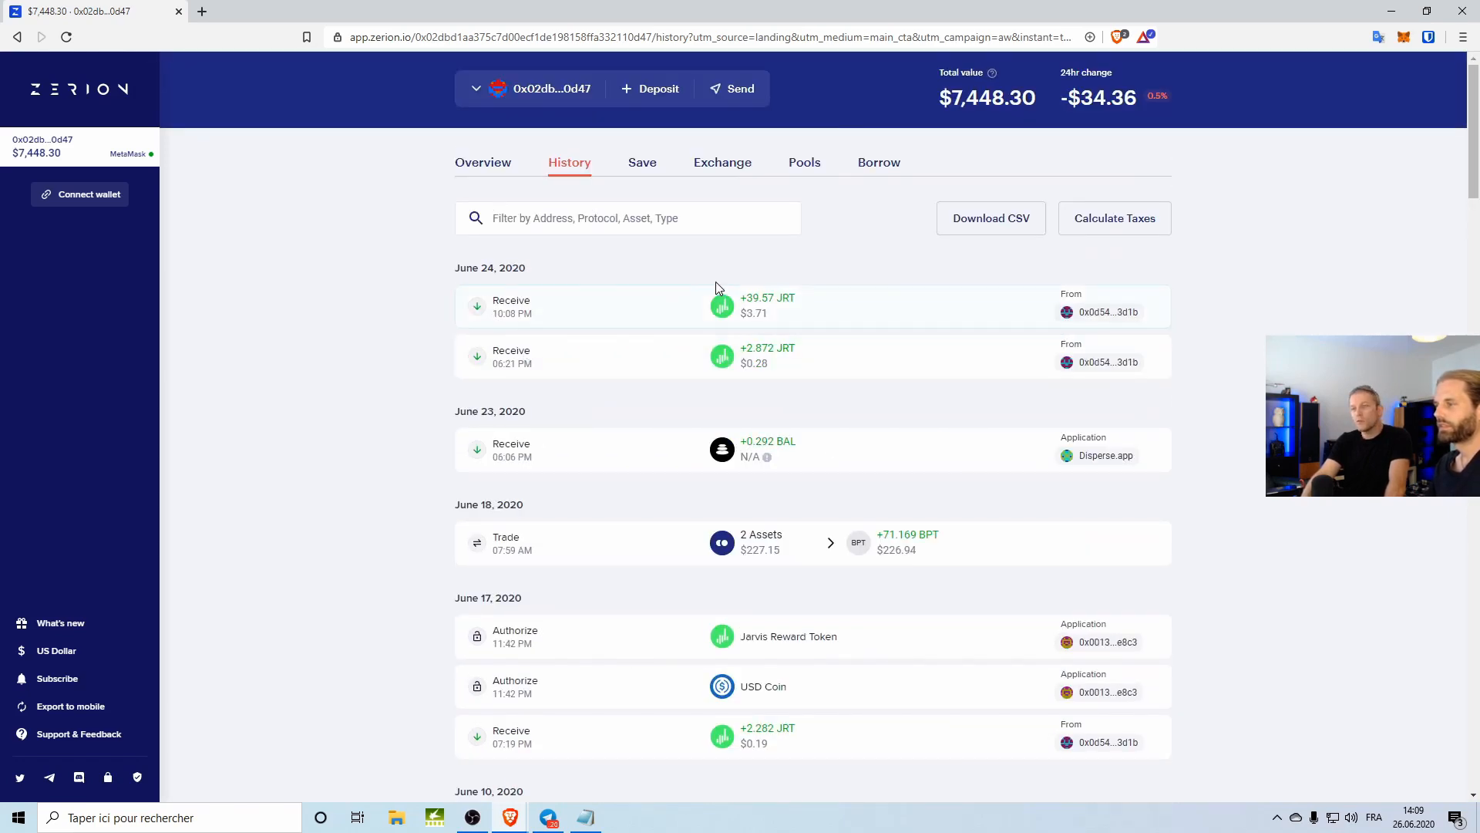
- Reopen the Pools page and highlight the ETH and DAI parts of the ETH-DAI holding's name
click(802, 159)
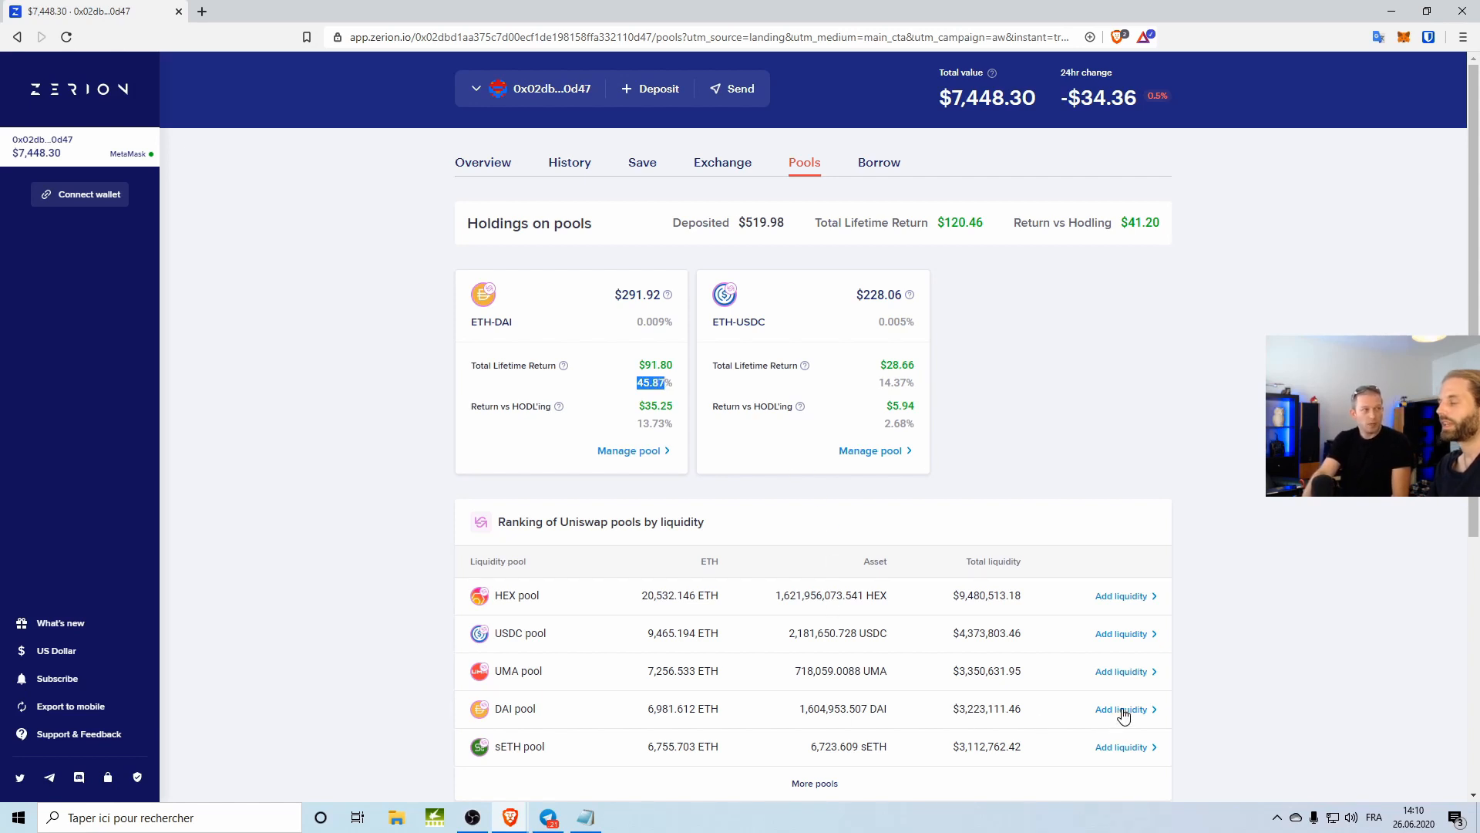
click(472, 320)
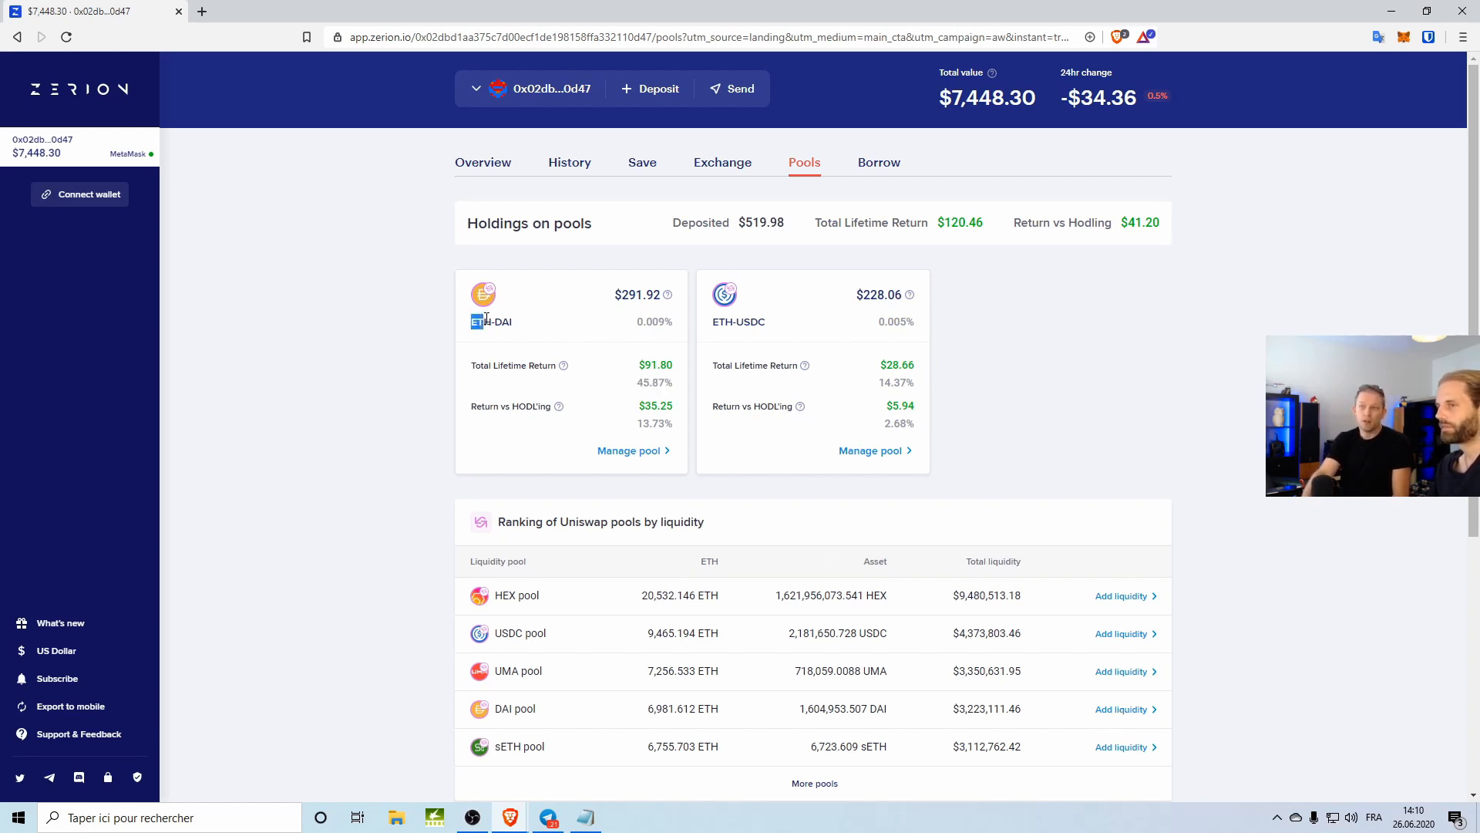
double_click(503, 323)
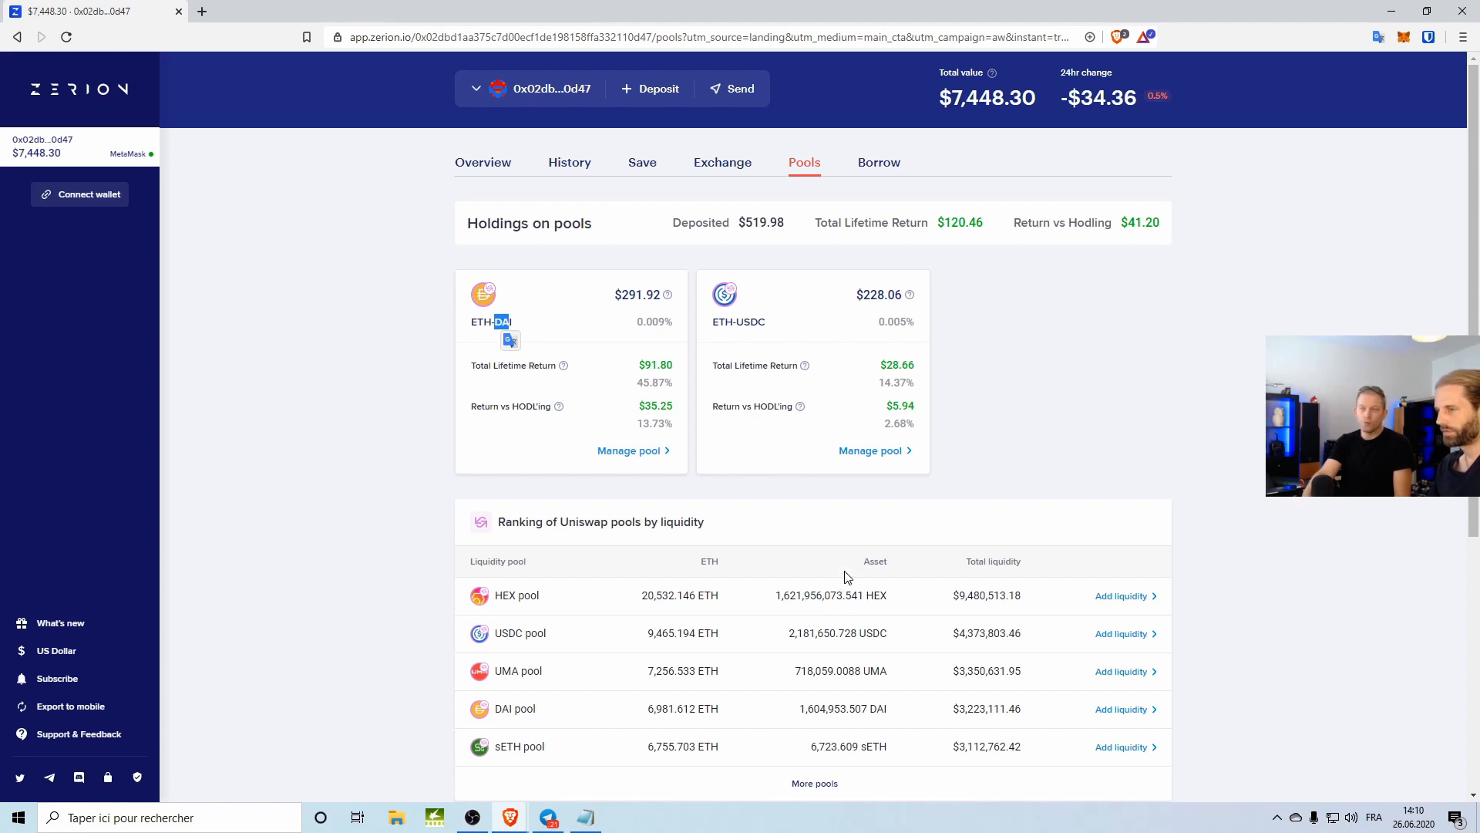
- View the Borrow page's loan summary, and return to the Overview to examine its assets, Savings, Loans and Other Assets sections
click(876, 165)
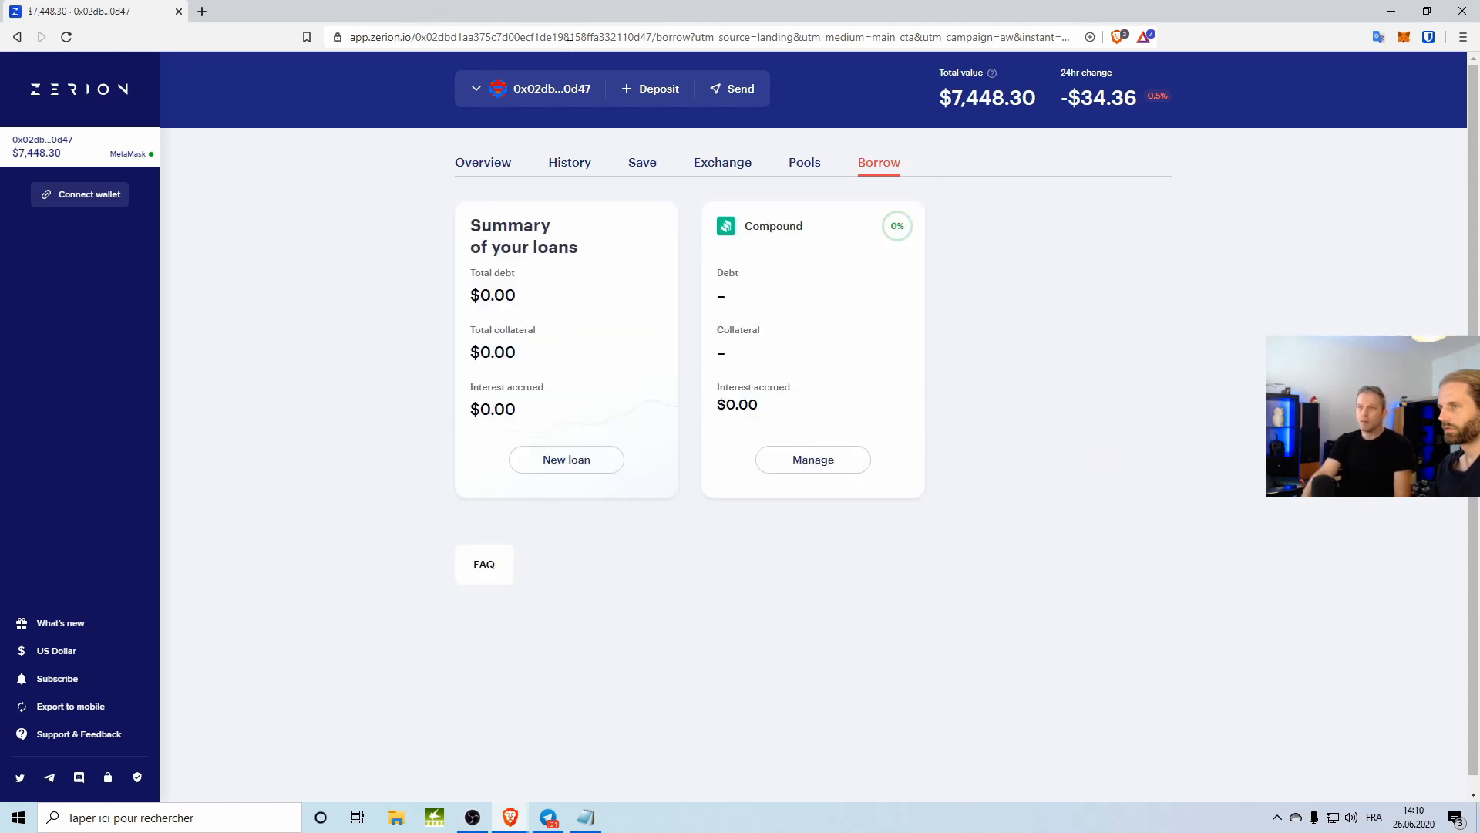
click(495, 163)
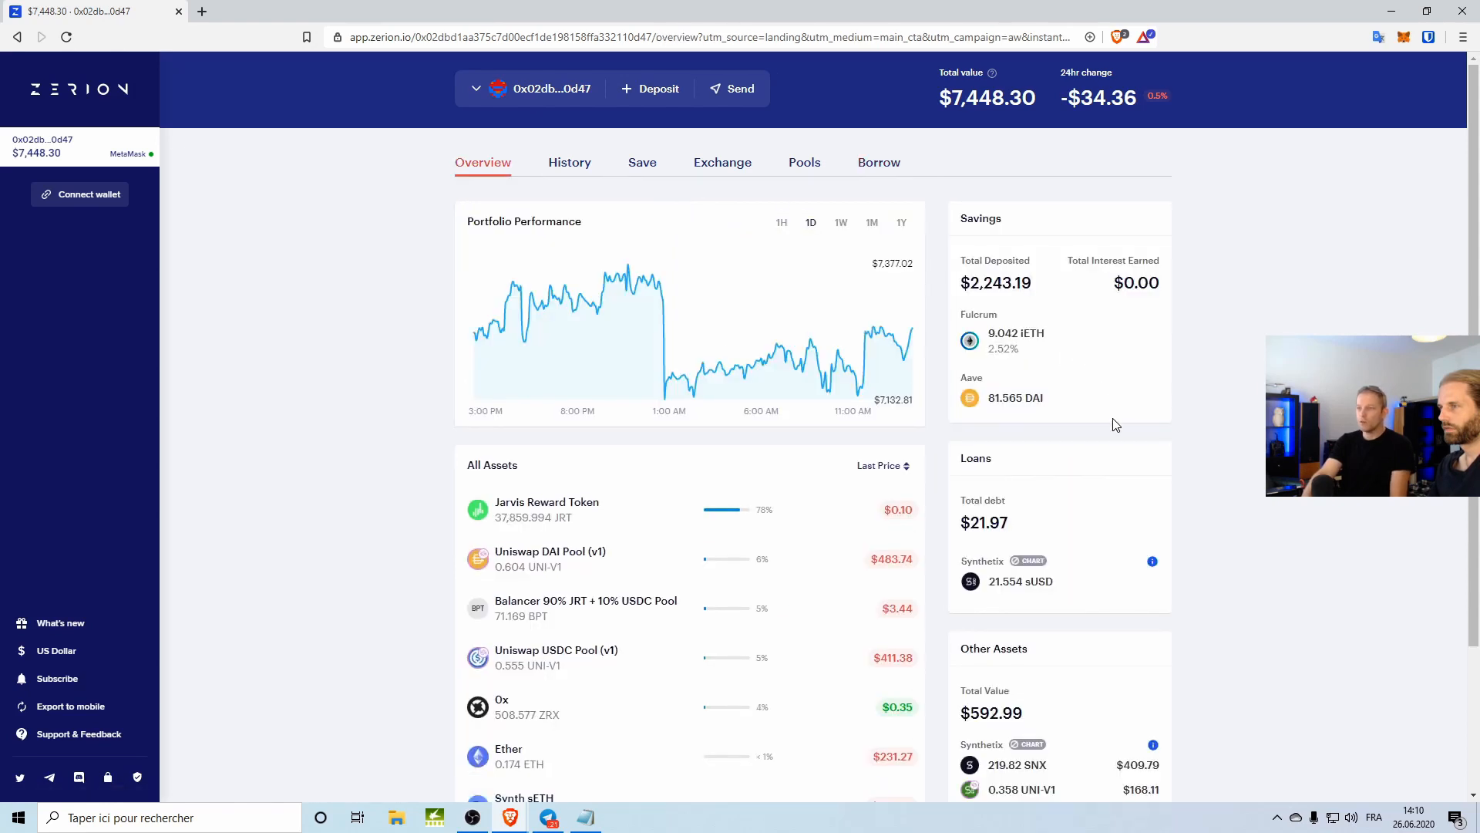
scroll(1220, 505, down, 1)
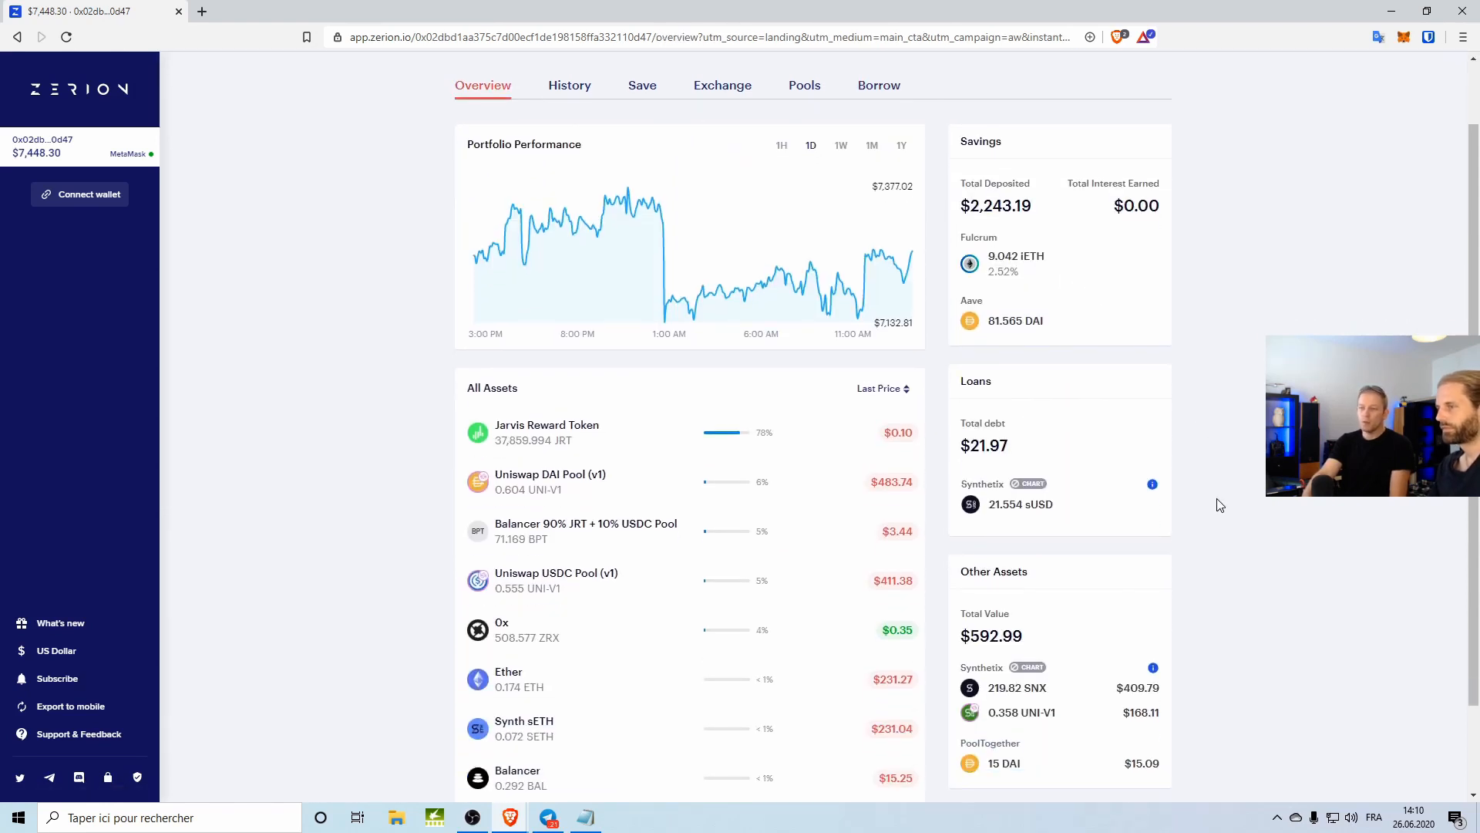
scroll(1220, 505, down, 2)
scroll(1220, 505, up, 2)
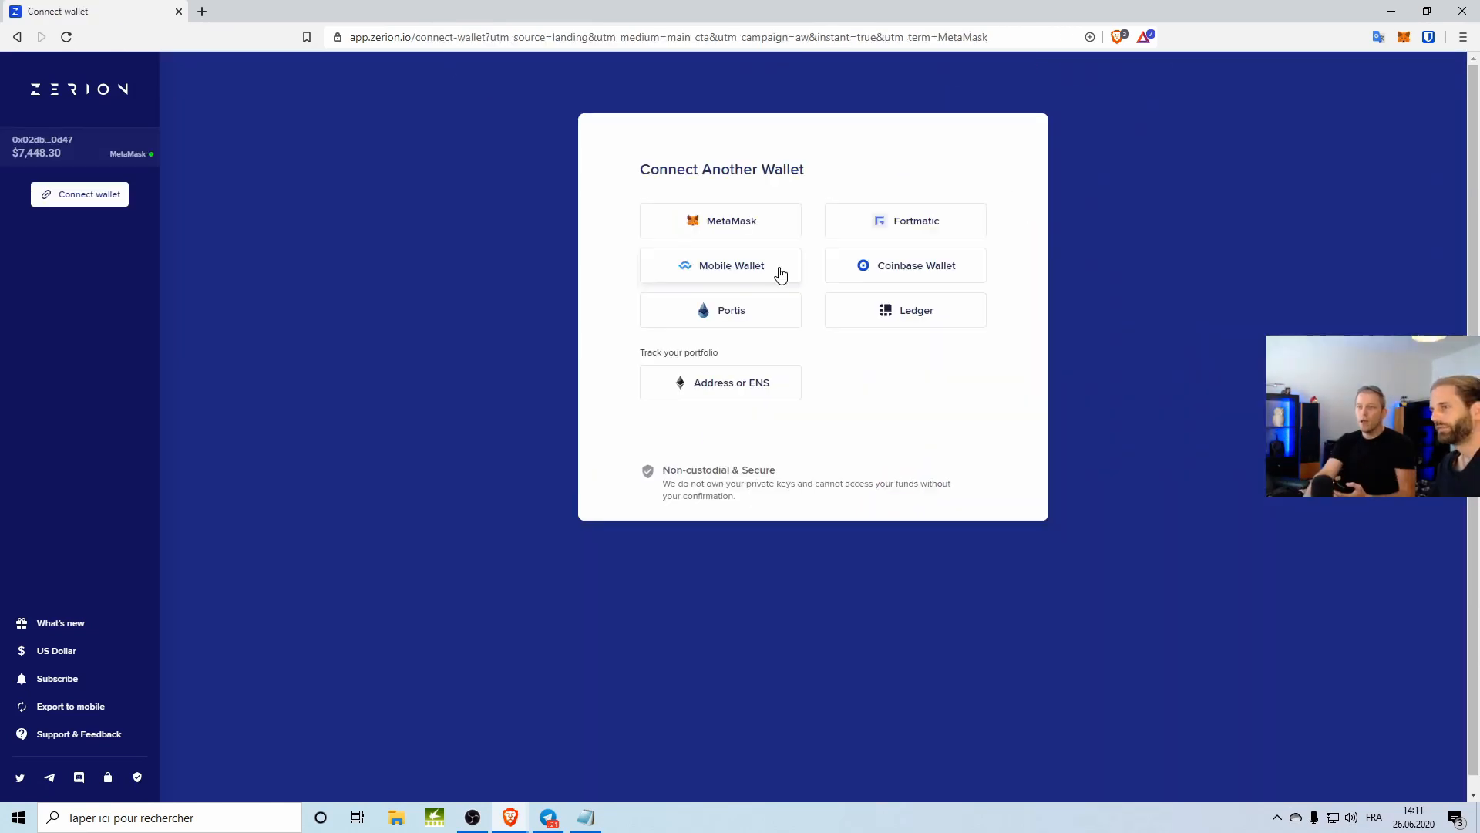
- Connect another wallet using the Mobile Wallet option and confirm adding it
click(738, 266)
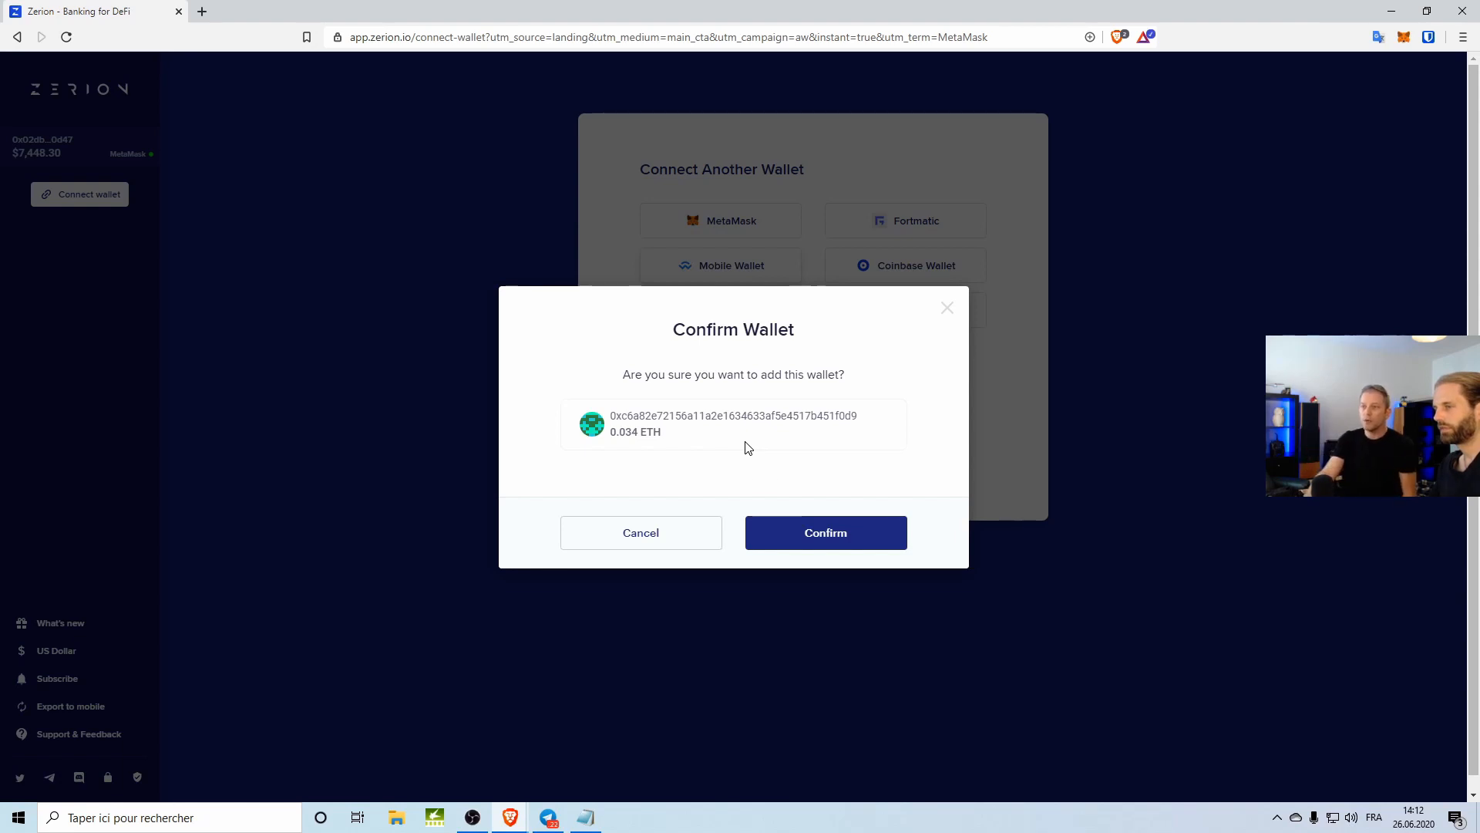
click(808, 537)
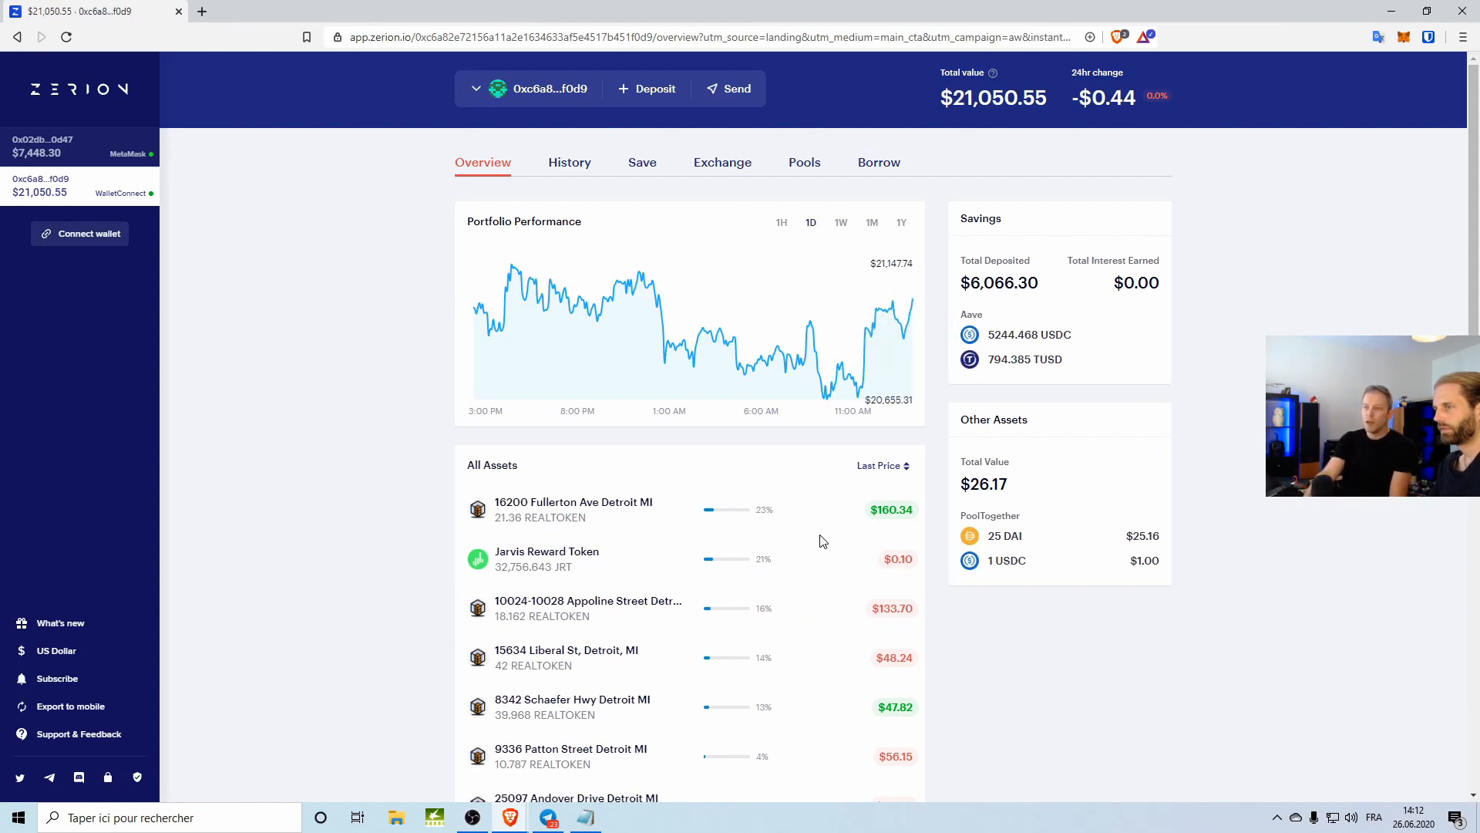
- Look through the newly connected wallet's All Assets list, including its RealToken properties and Uniswap REALTOKEN pools
scroll(698, 634, down, 1)
scroll(697, 633, down, 3)
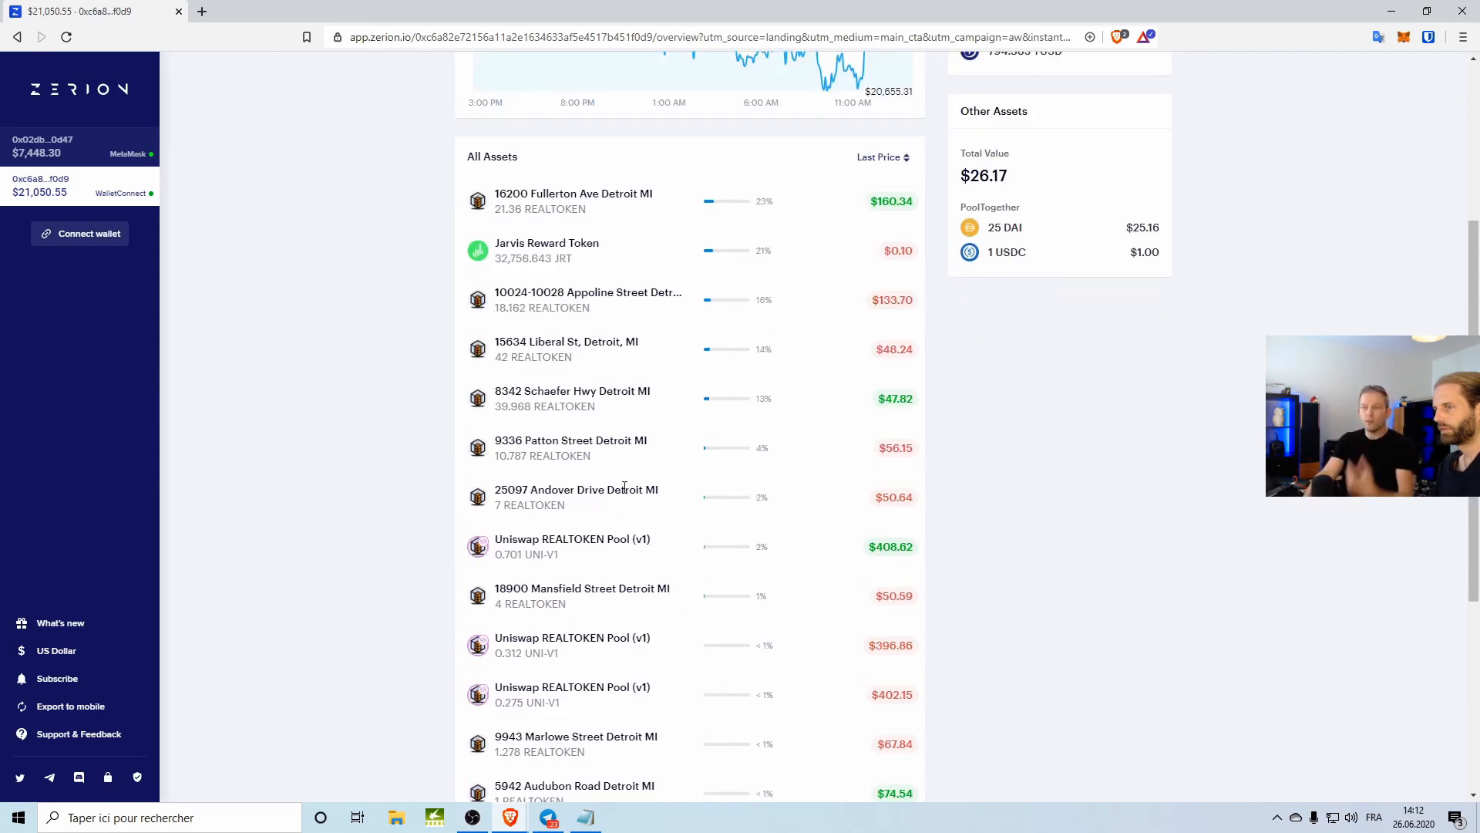
scroll(629, 490, down, 5)
scroll(642, 541, up, 5)
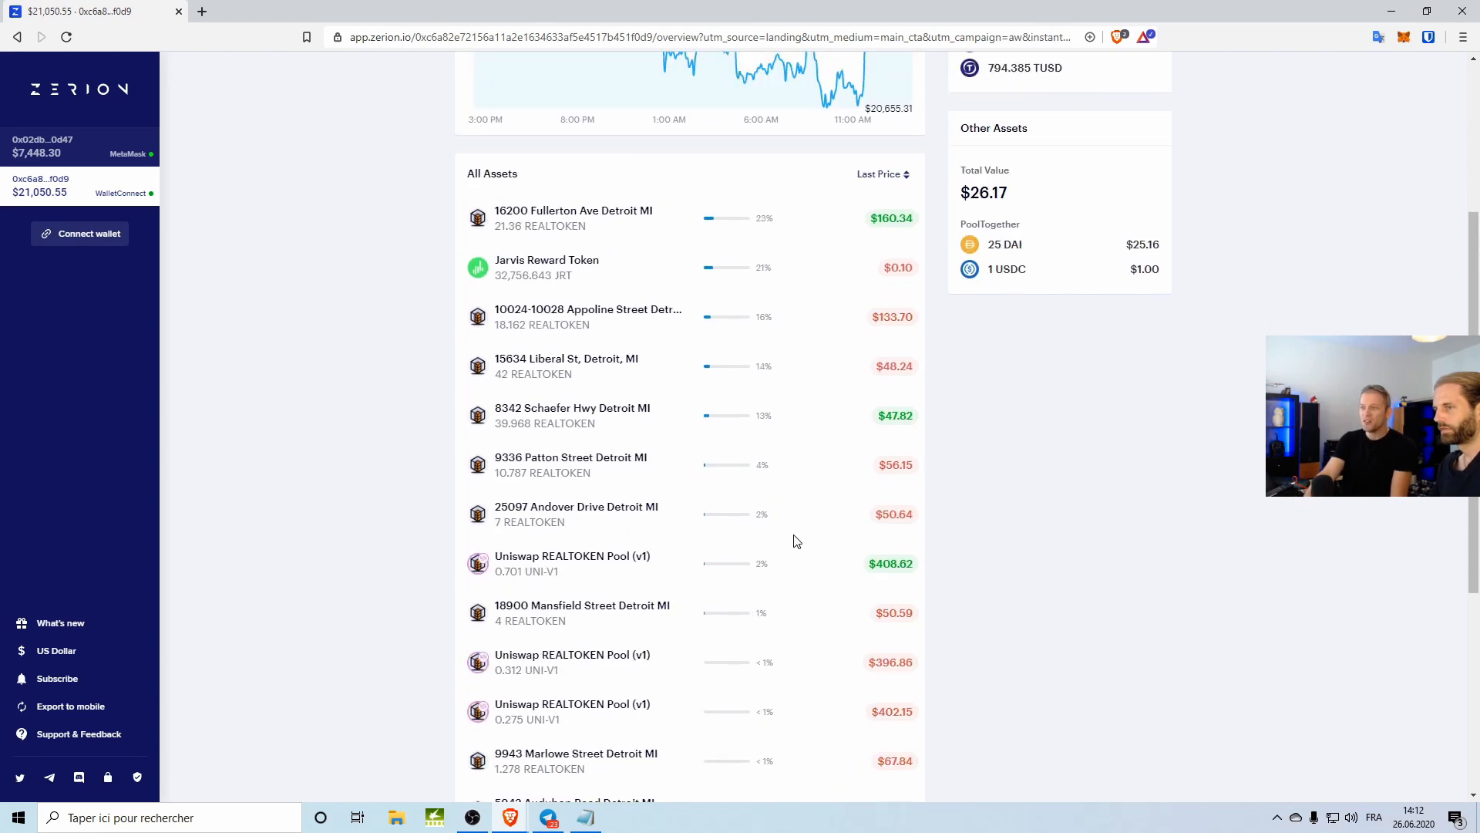
scroll(796, 540, up, 4)
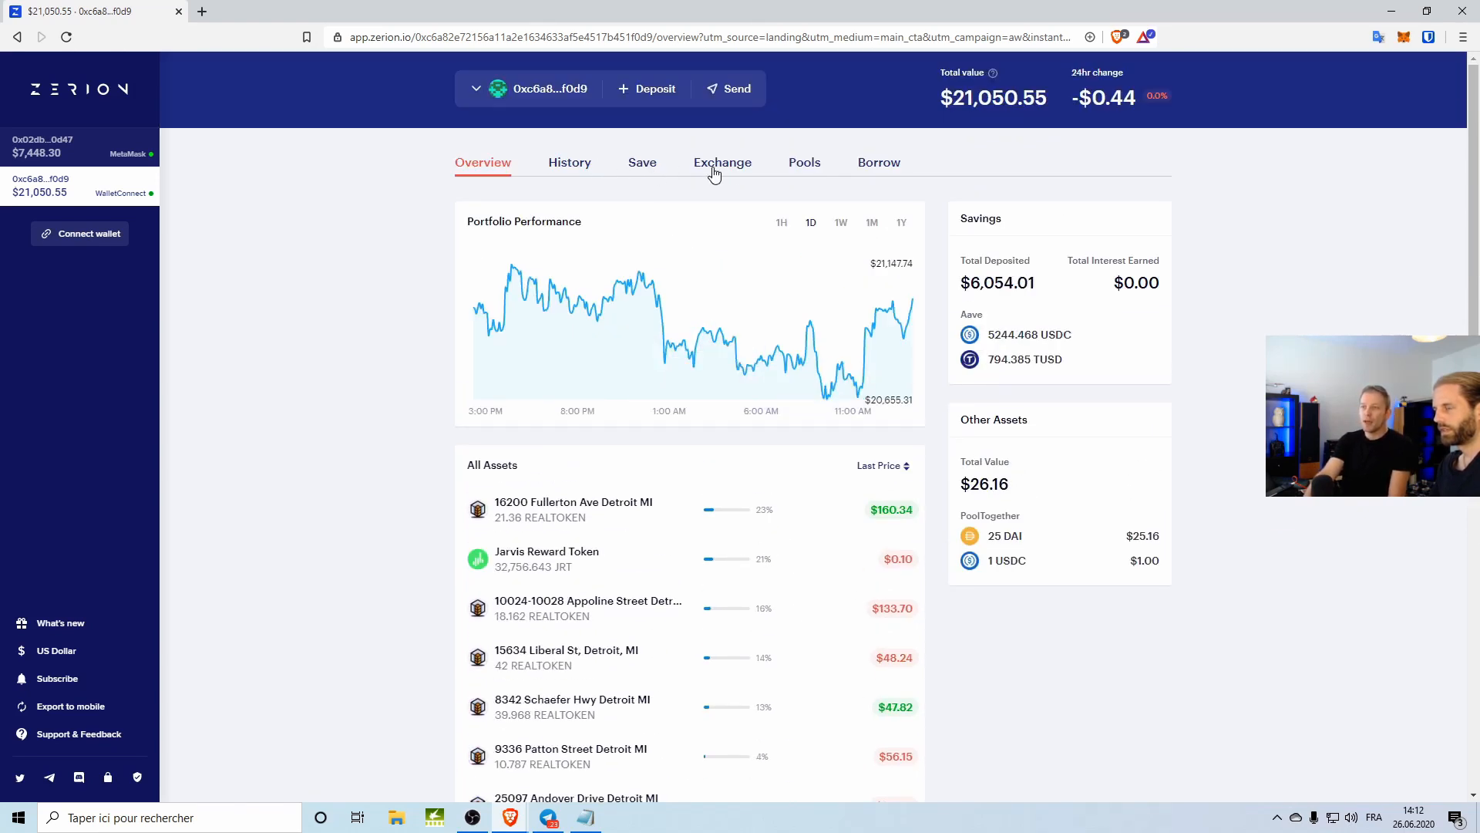
- On the Pools page, highlight both return percentages of the second ETH-REALTOKEN holding and view the Uniswap and Bancor pool rankings
click(804, 163)
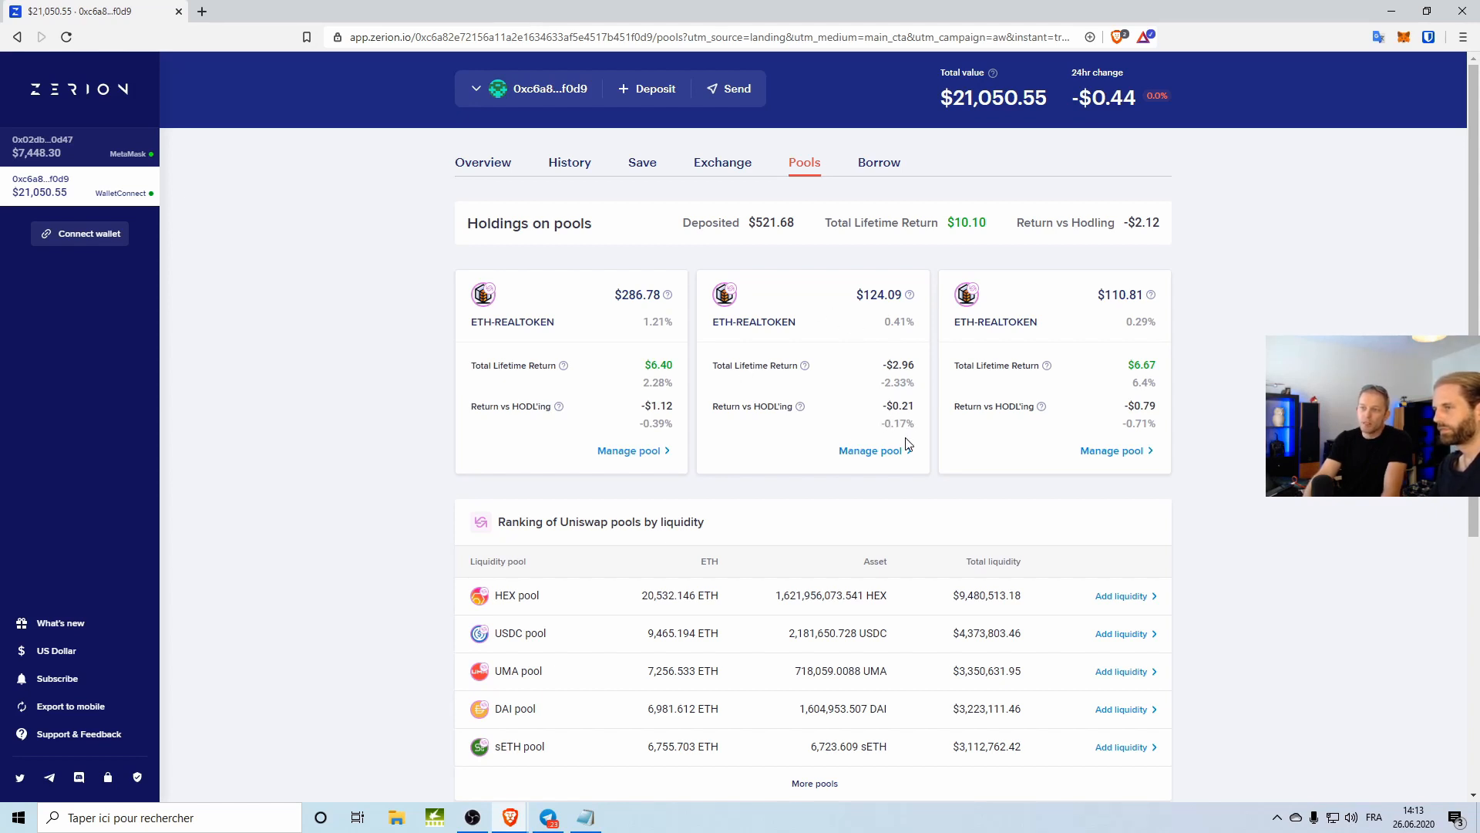
drag(920, 429, 879, 424)
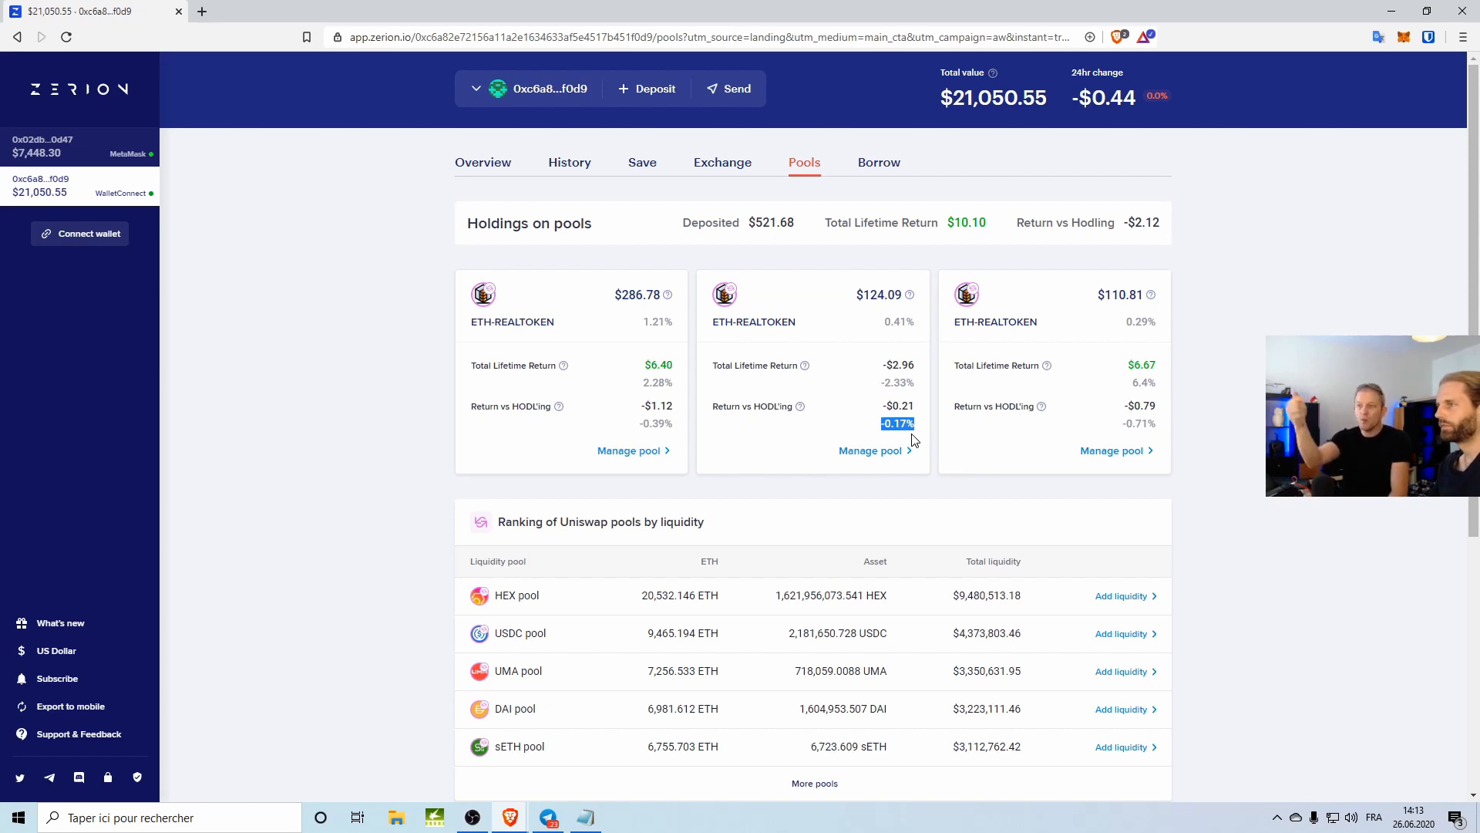
drag(915, 378, 882, 384)
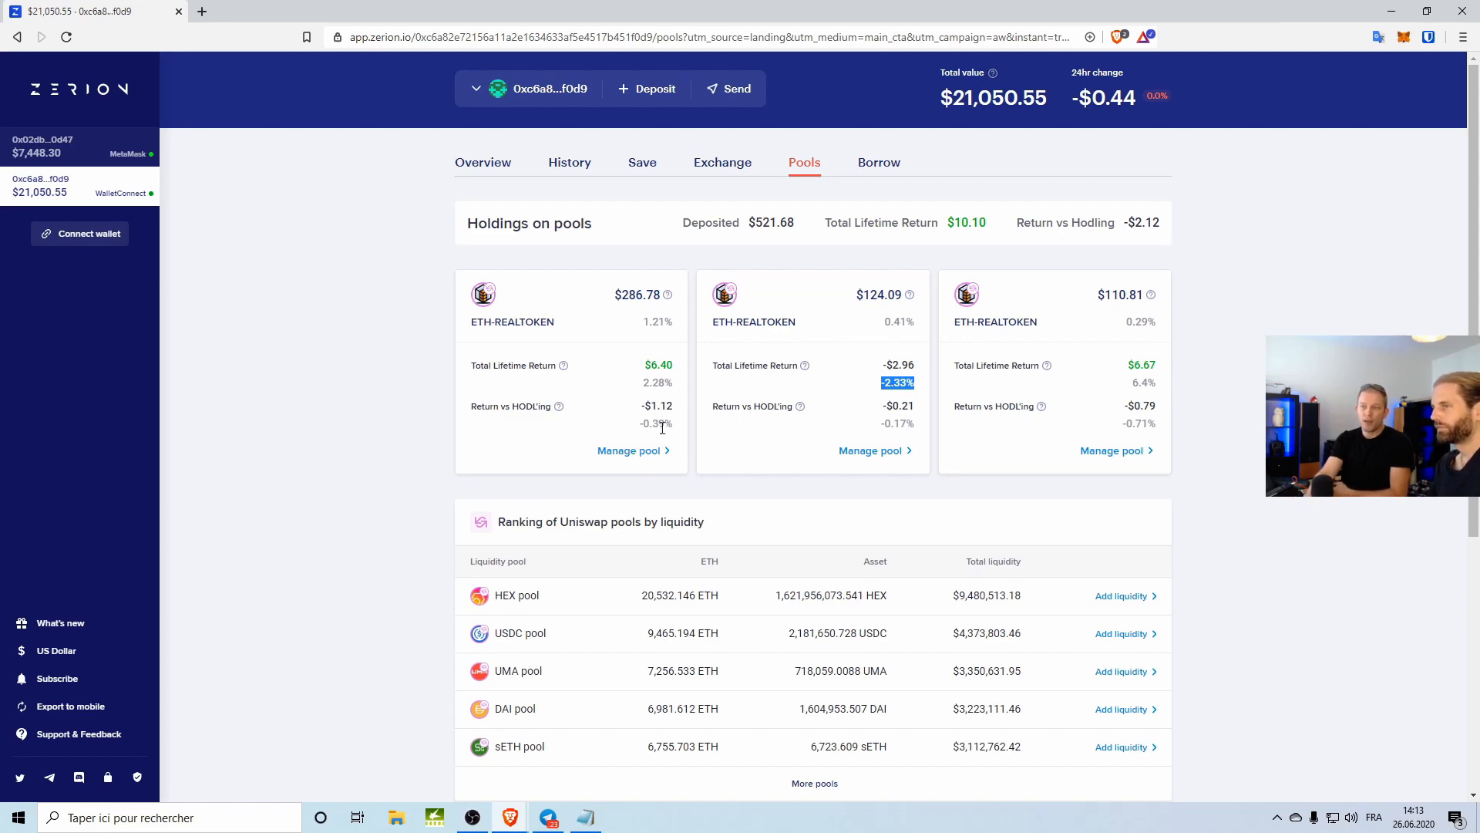
scroll(858, 542, down, 4)
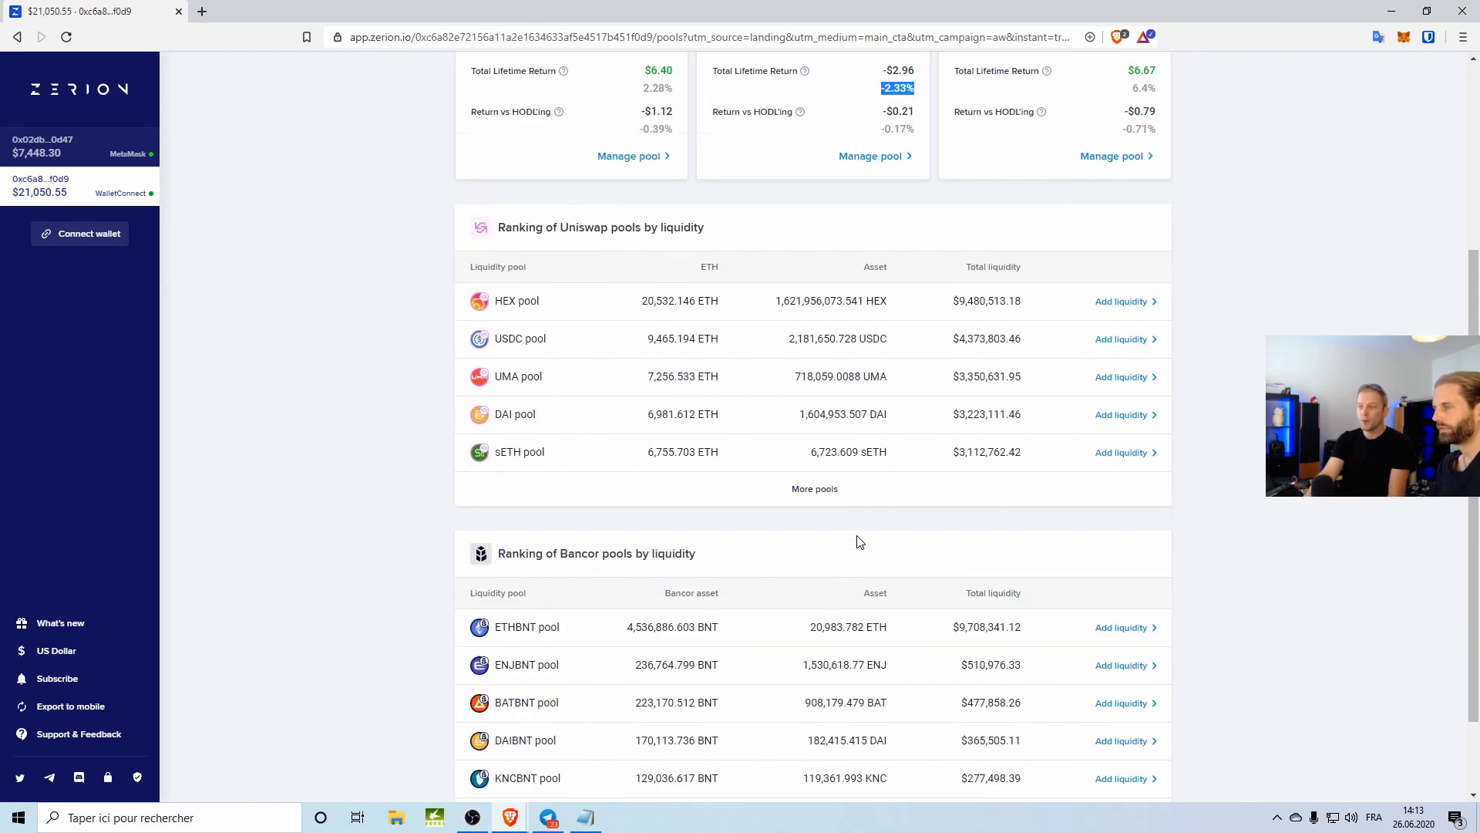
scroll(858, 542, up, 5)
- Return to the Overview, and open the wallet's History to read its transactions from June 26 back to June 20, 2020
click(483, 161)
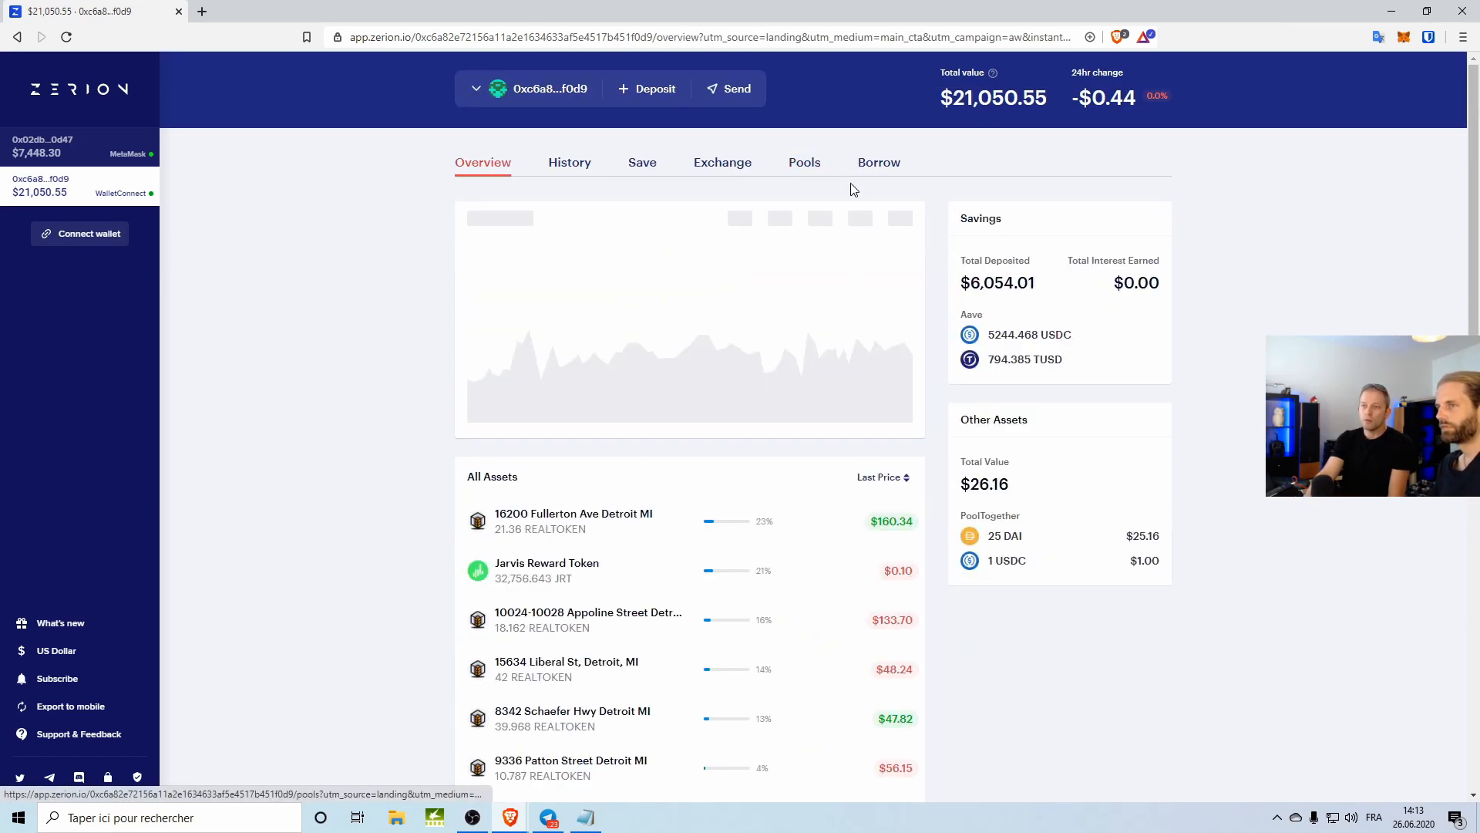
click(600, 176)
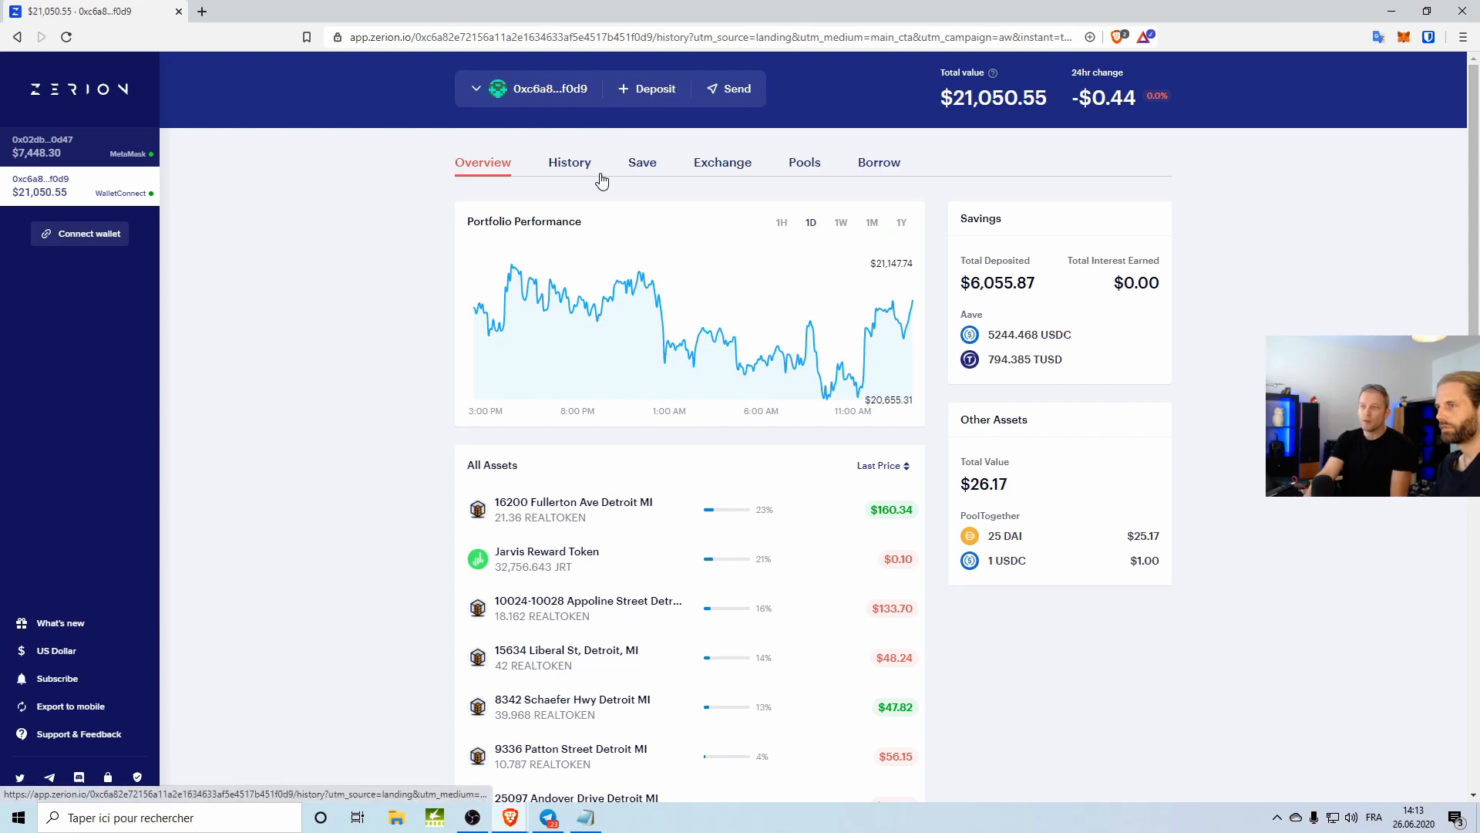
scroll(810, 406, down, 1)
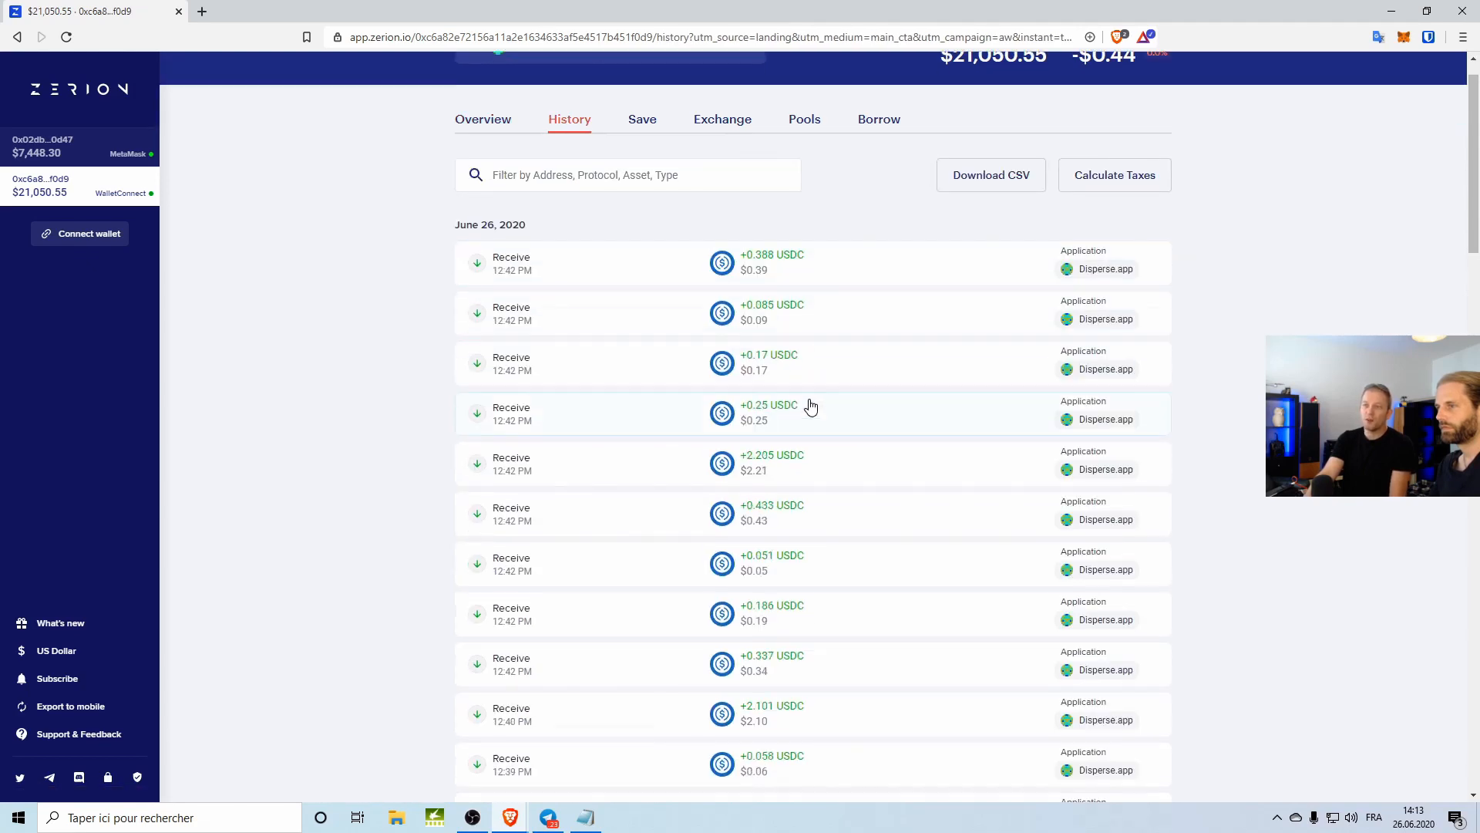
scroll(811, 406, down, 15)
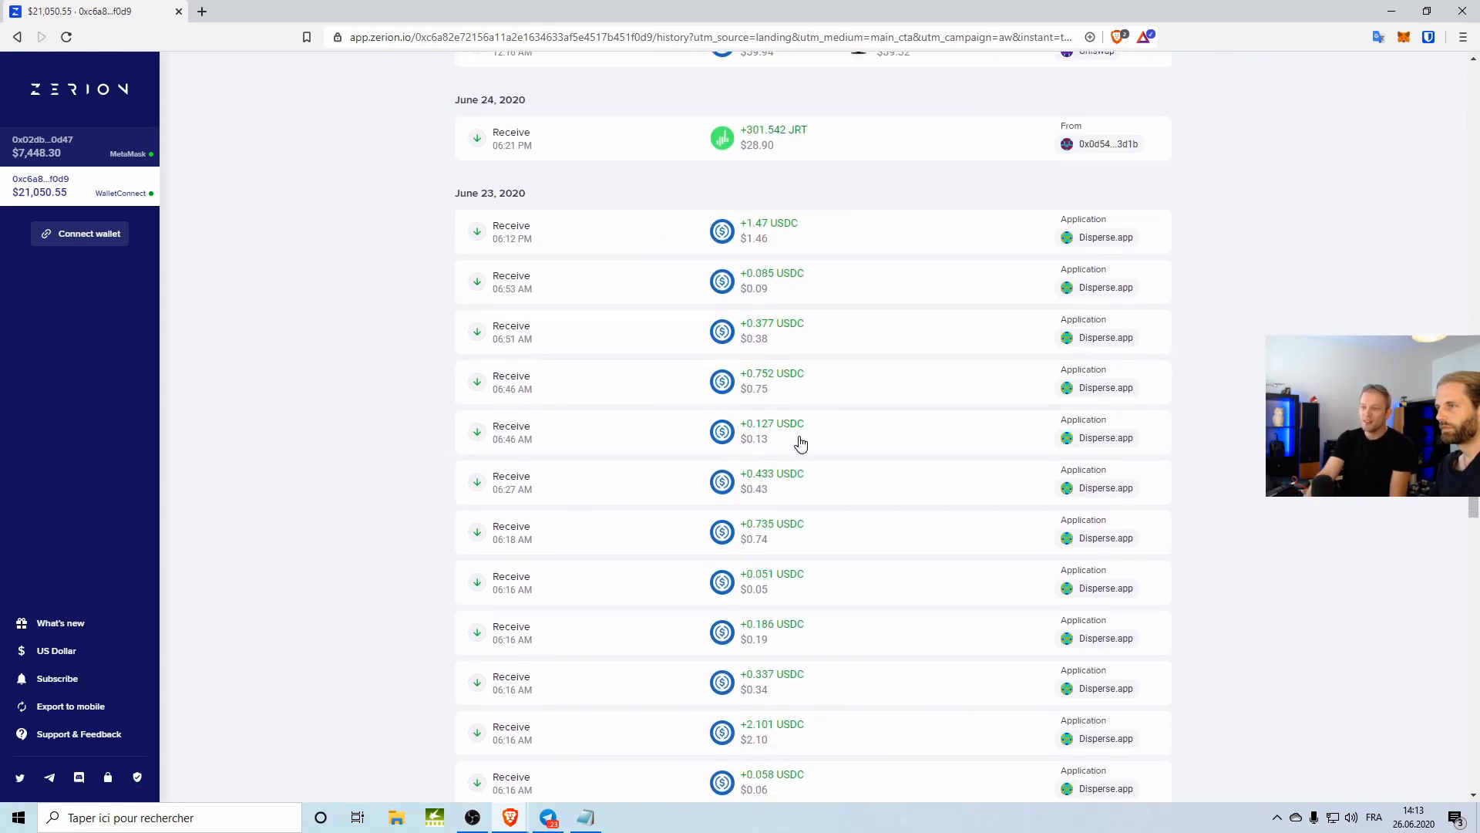
scroll(800, 441, down, 6)
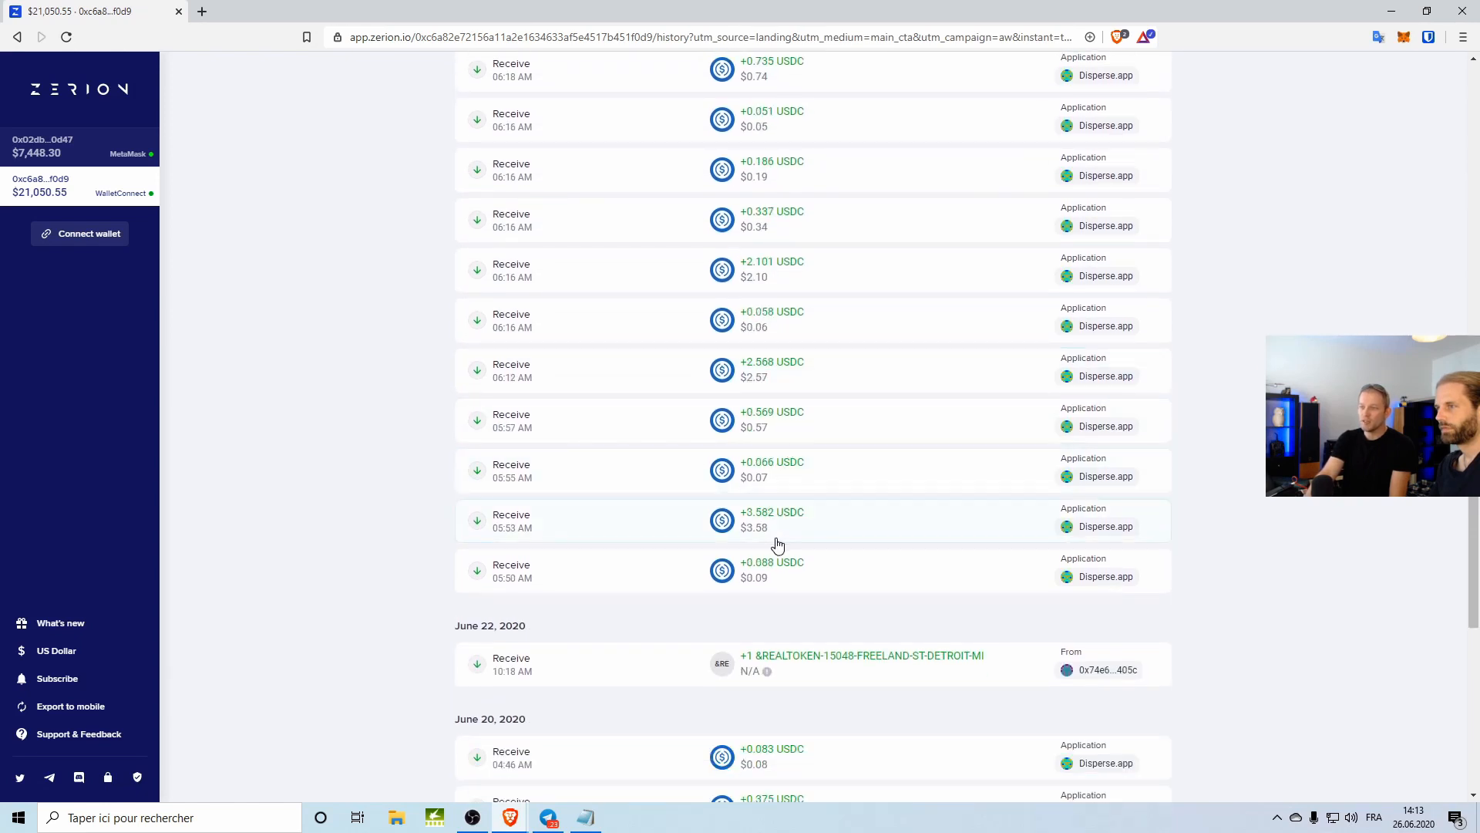
scroll(790, 370, down, 6)
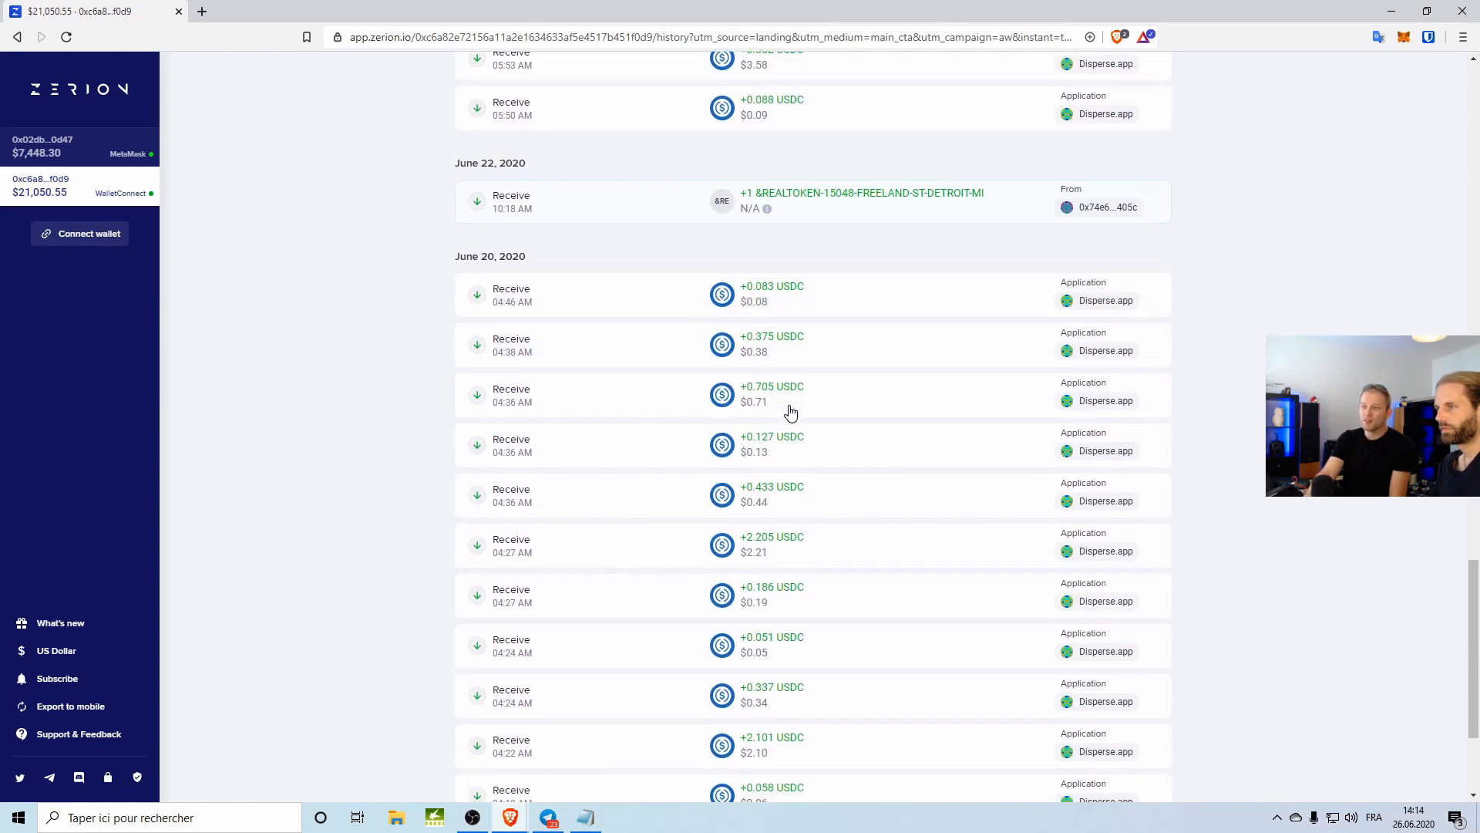
scroll(792, 385, down, 3)
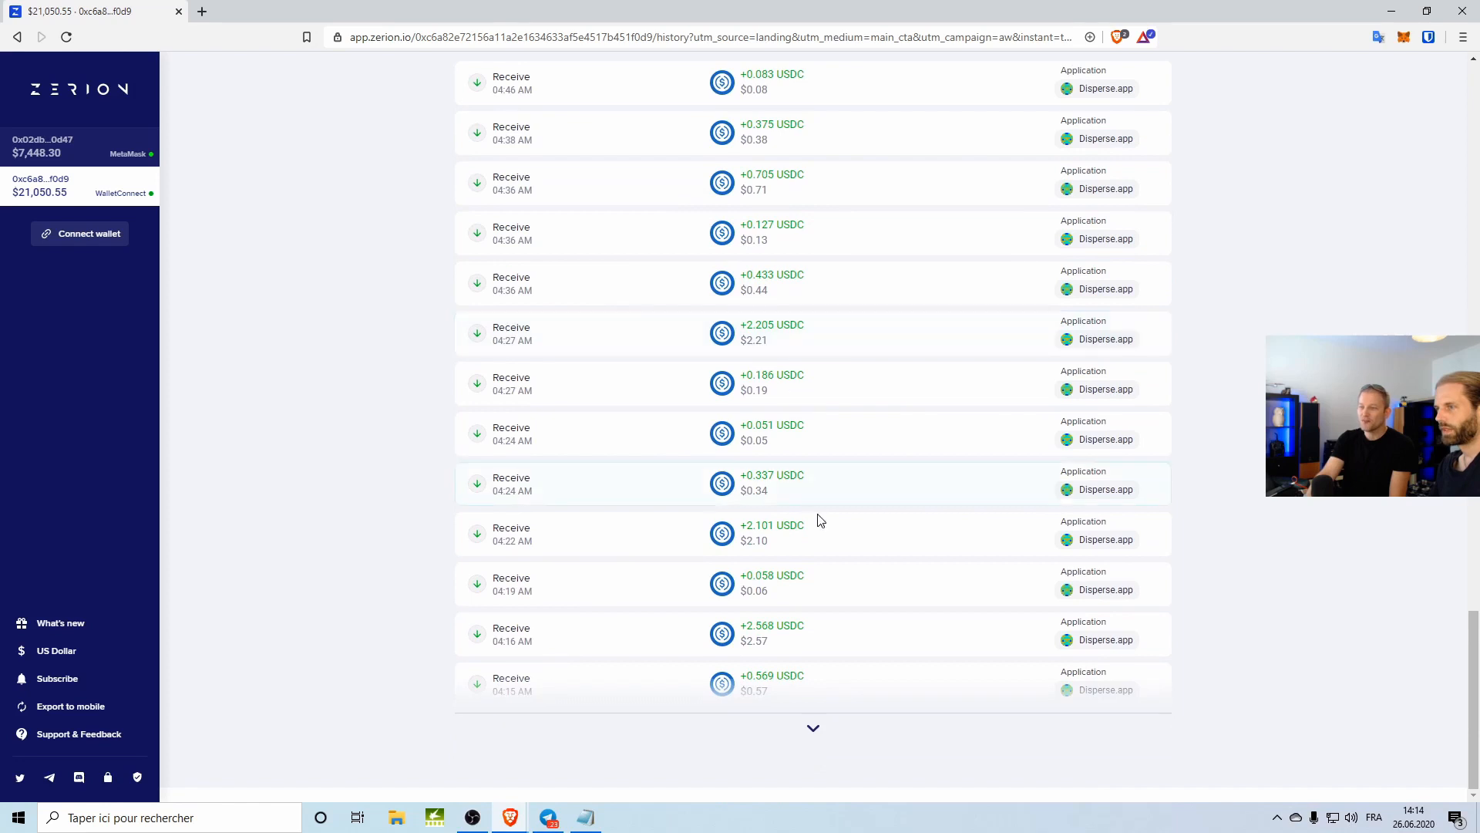
- Load more history entries and examine the wallet's transactions from June 20 back to June 11, 2020
click(812, 730)
scroll(805, 694, down, 4)
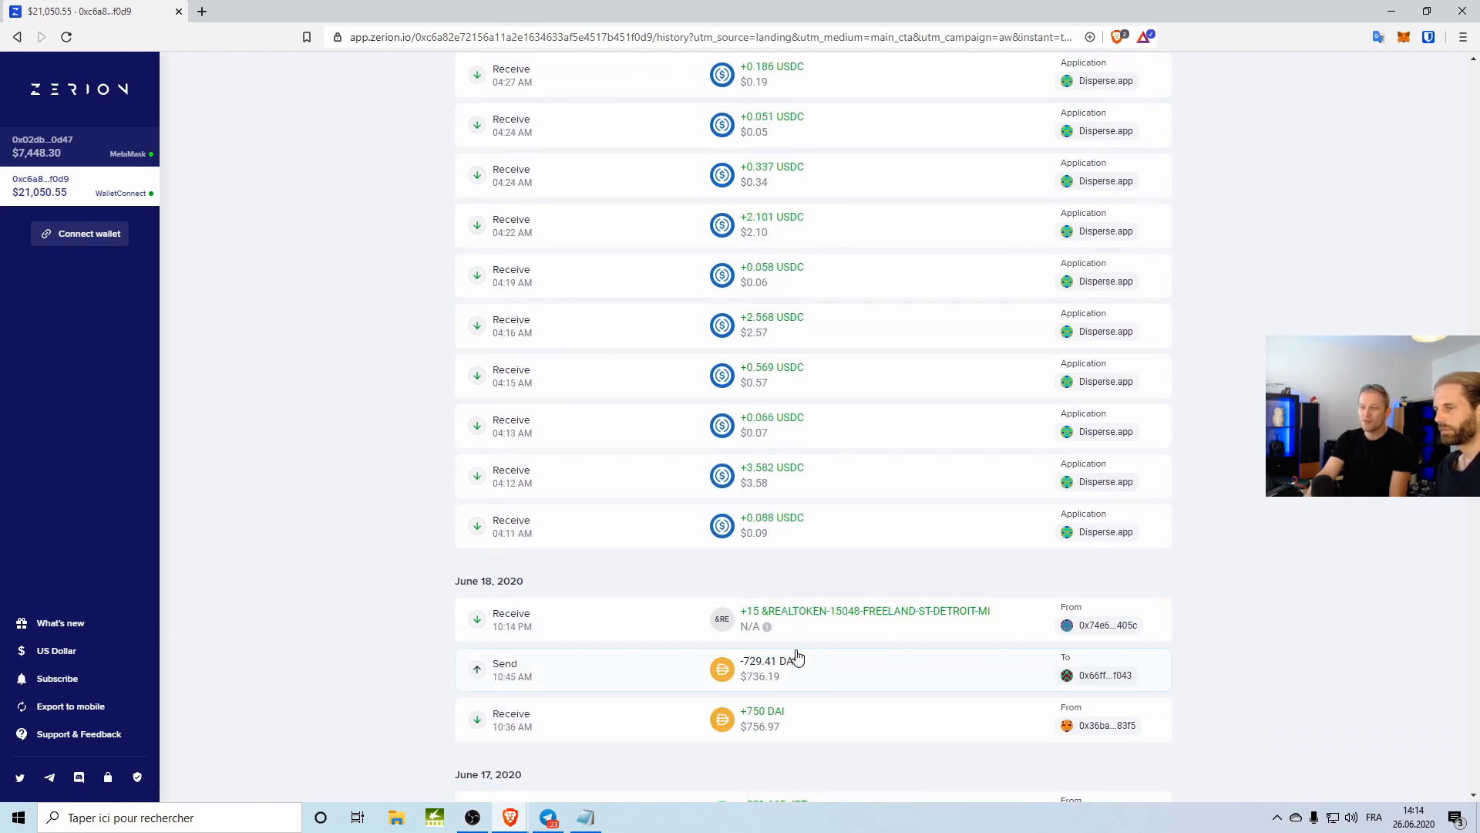
scroll(763, 496, down, 7)
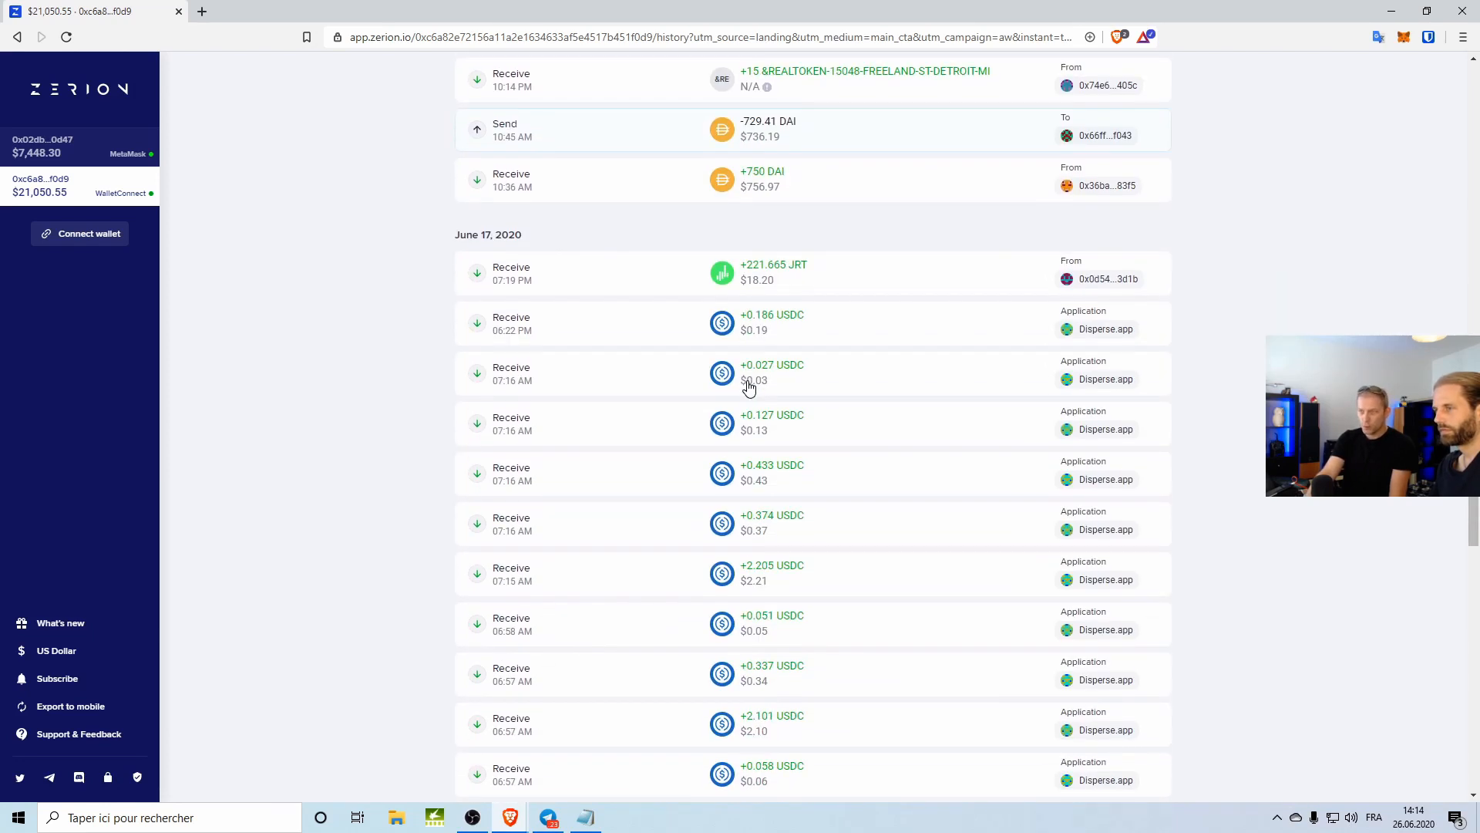
scroll(748, 387, down, 2)
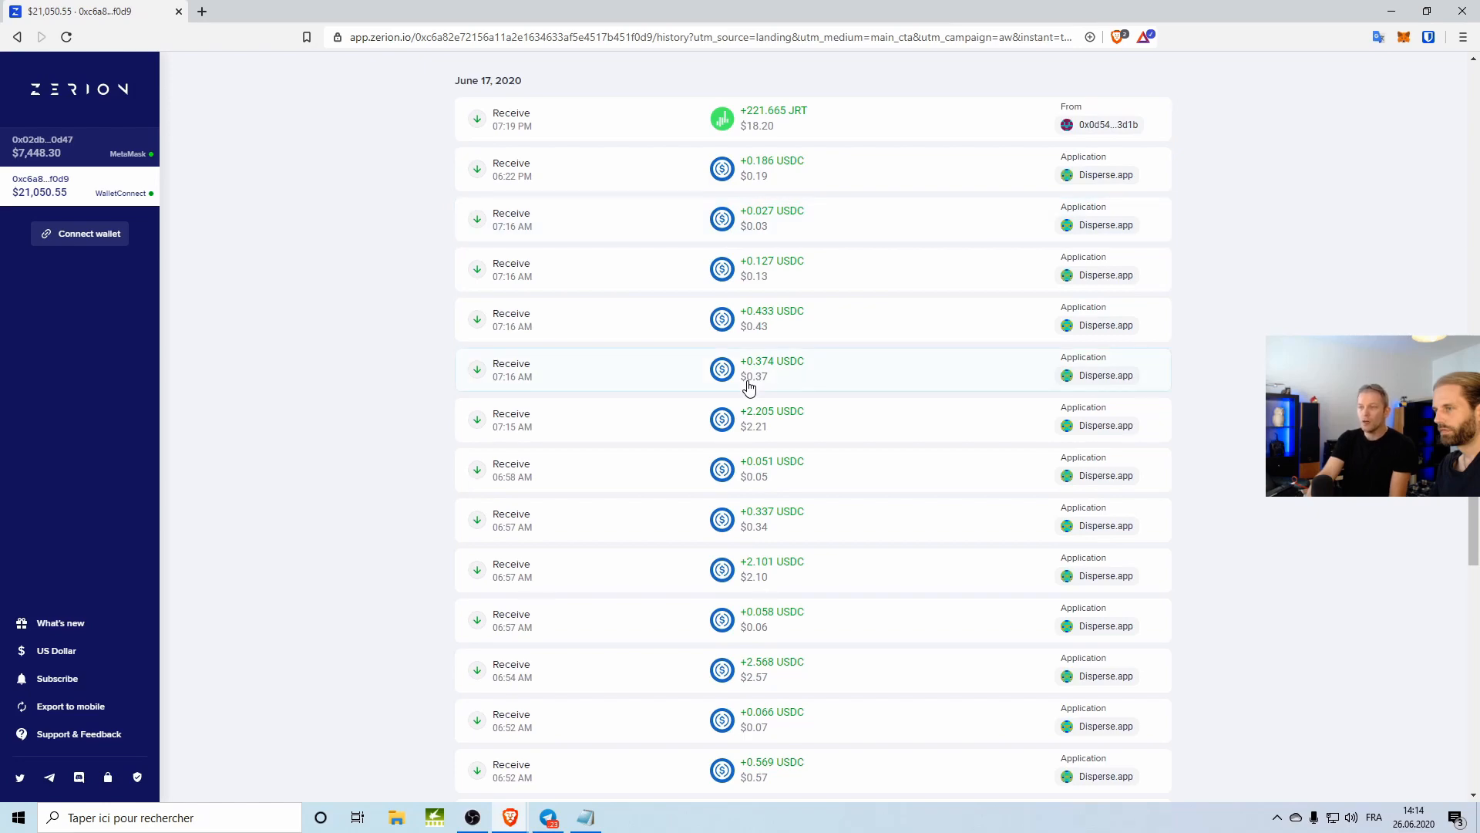
scroll(747, 387, down, 15)
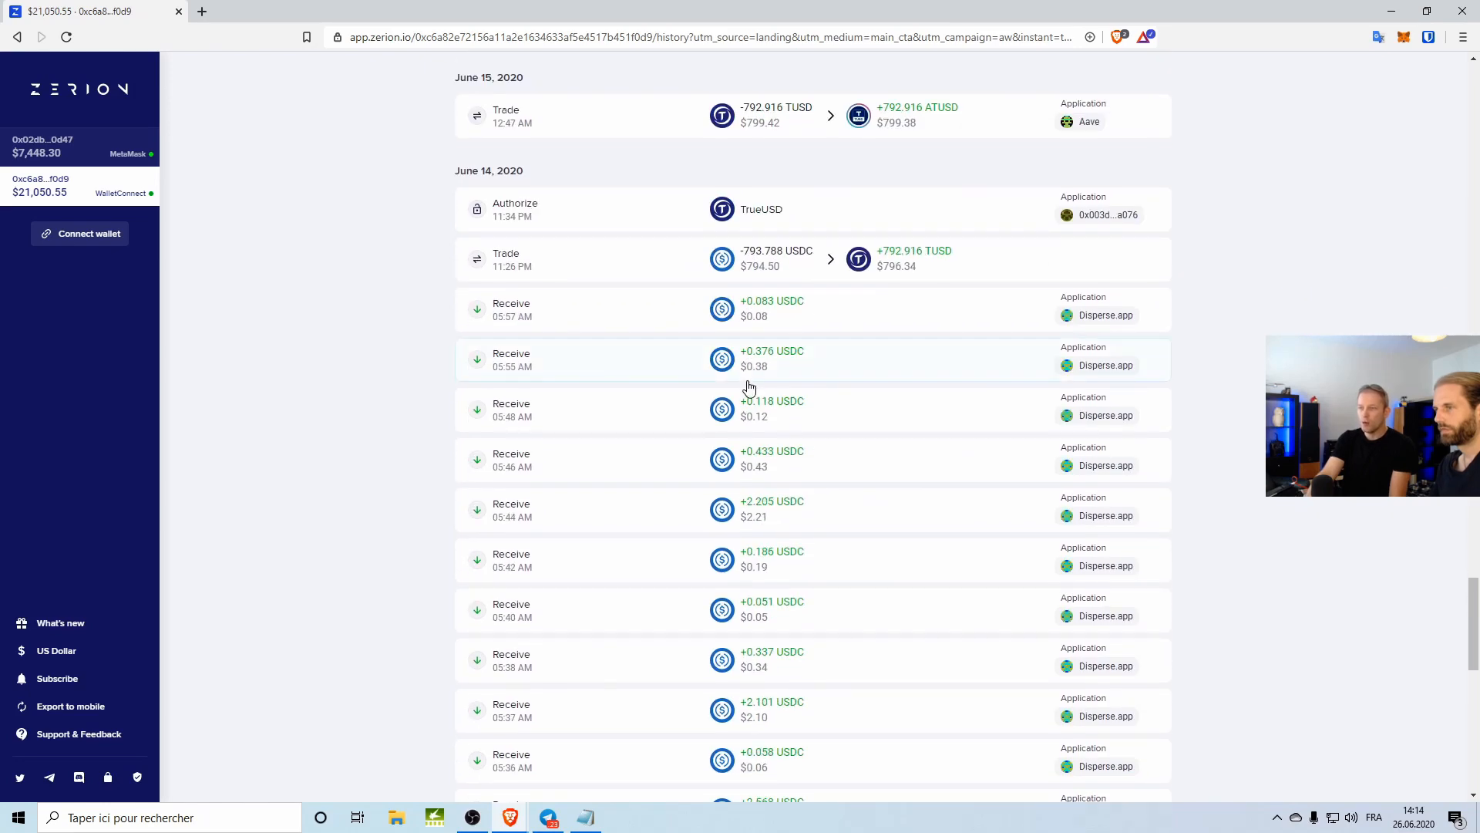
scroll(748, 387, down, 9)
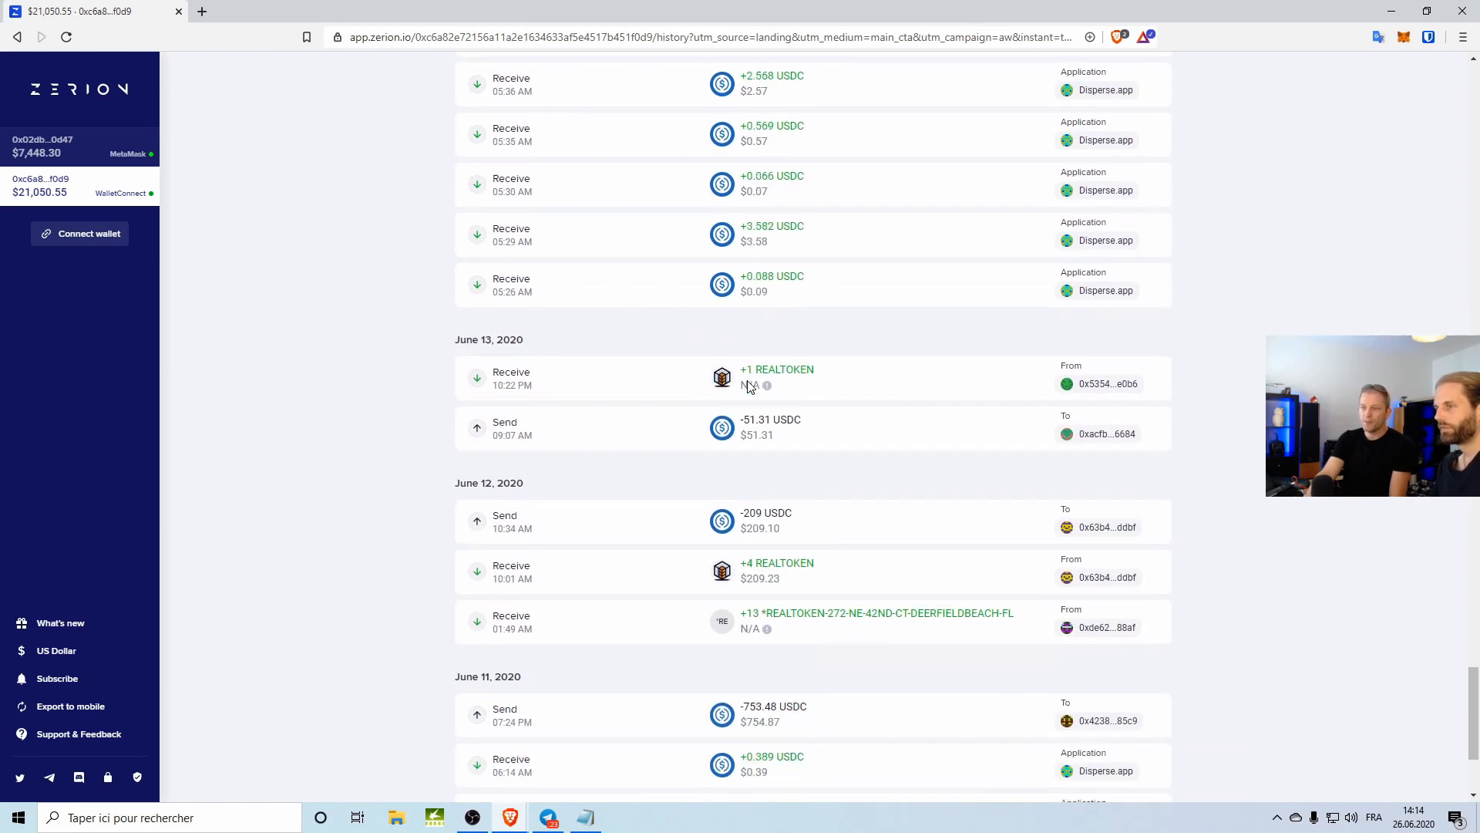
scroll(748, 387, down, 2)
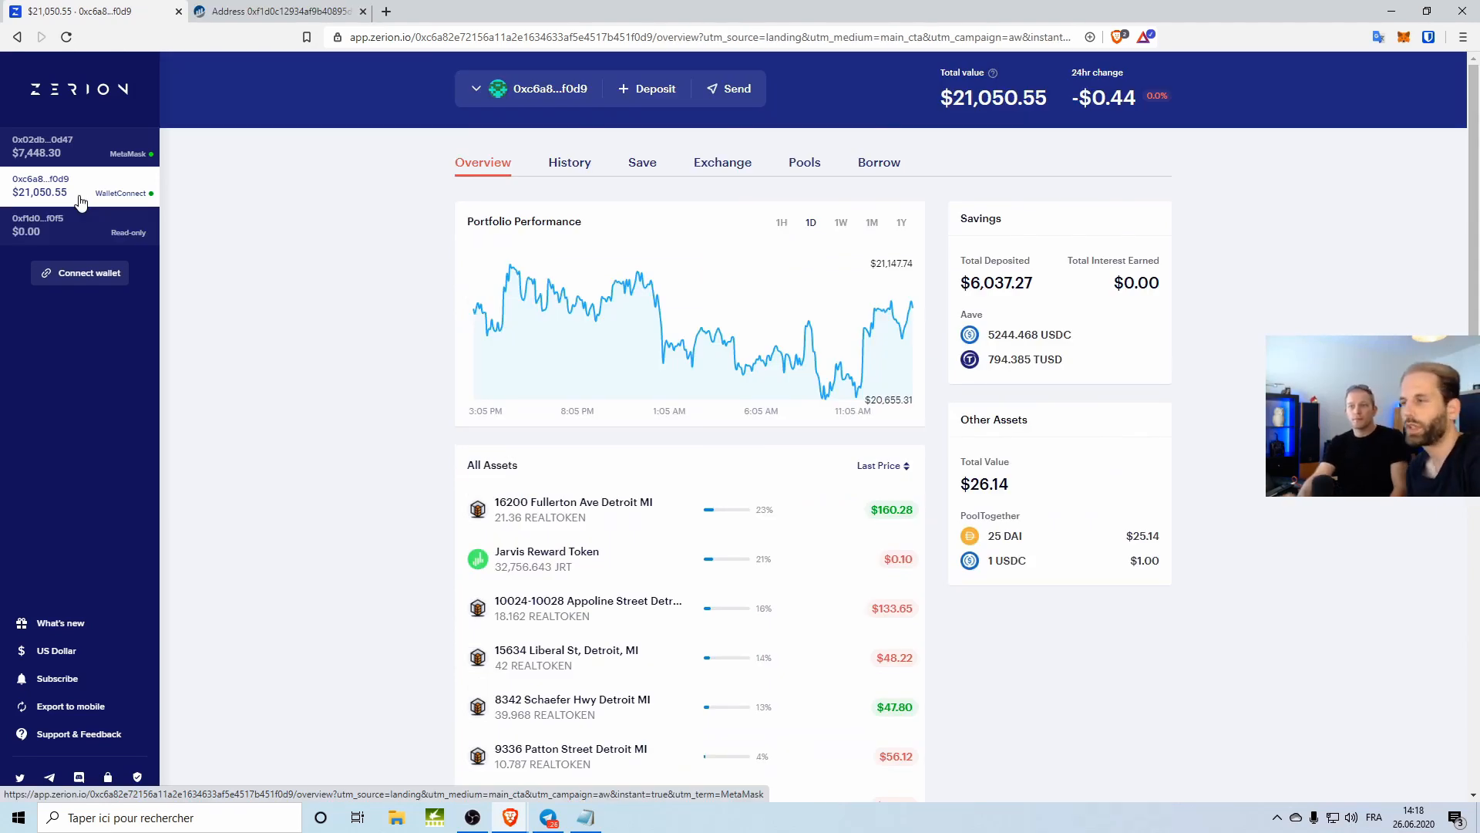